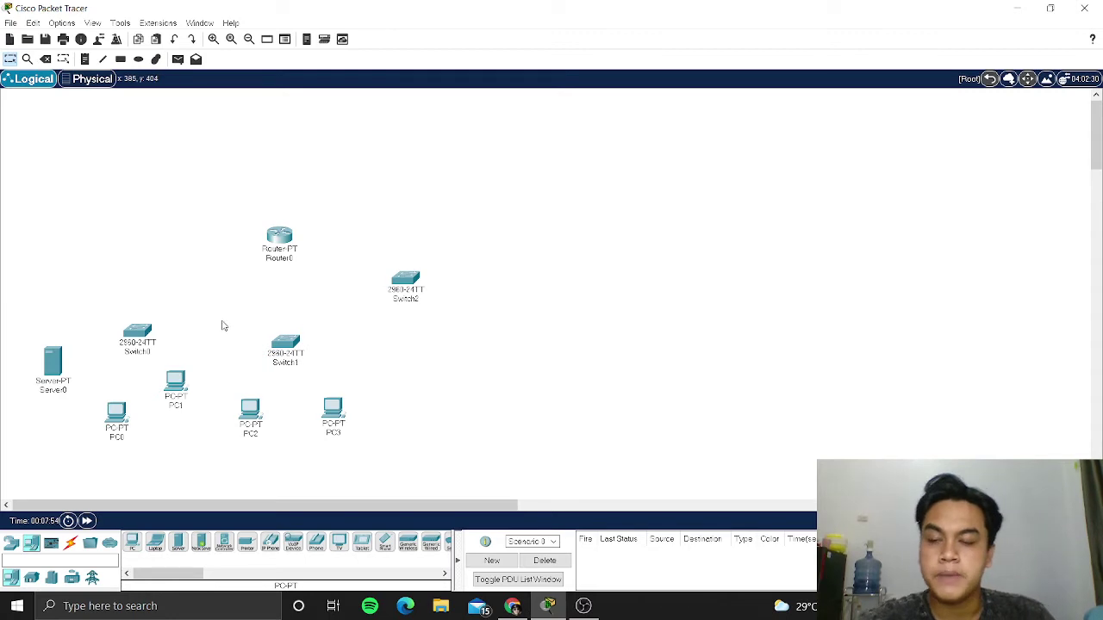
# Rearrange Router0 and the three switches, moving the router higher and spacing the switches out below it.
pyautogui.moveTo(283, 238); pyautogui.dragTo(271, 206)
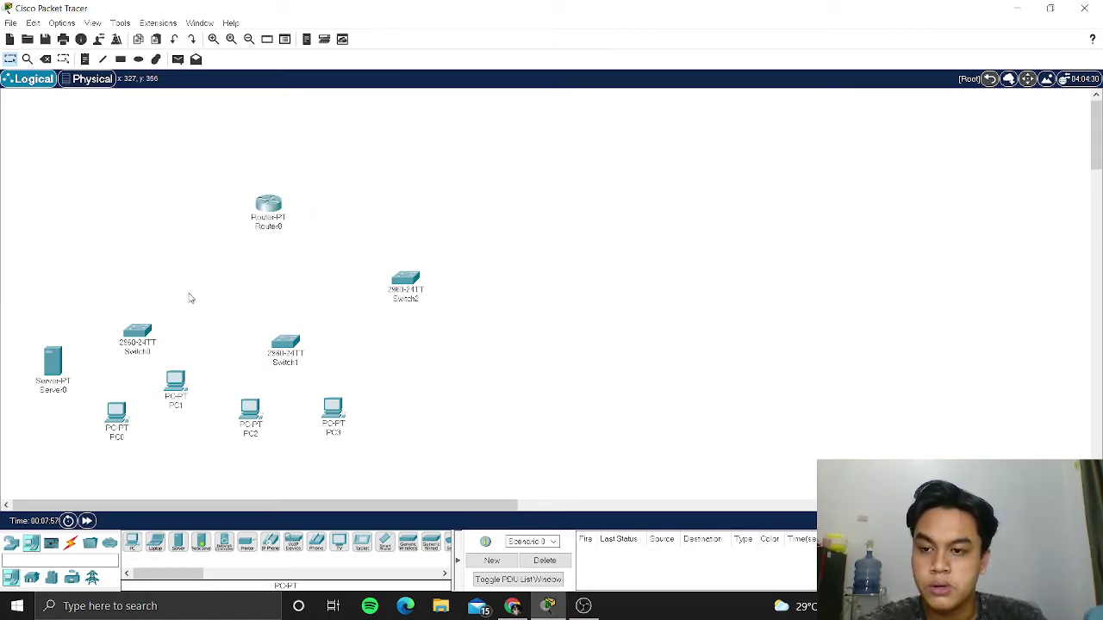
pyautogui.moveTo(146, 330); pyautogui.dragTo(142, 306)
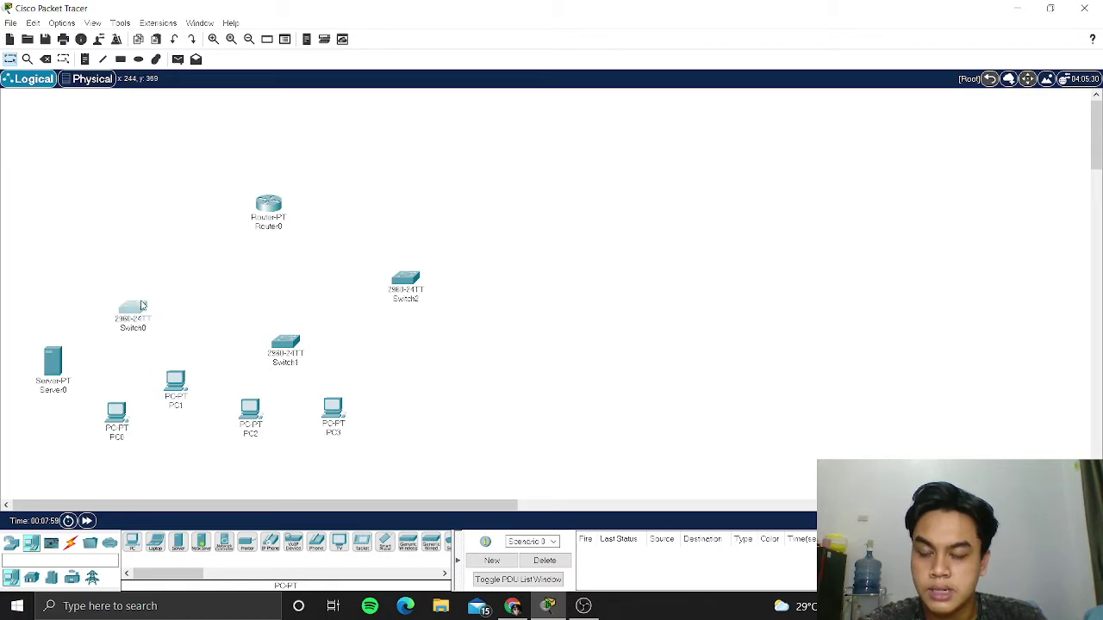
pyautogui.moveTo(291, 345); pyautogui.dragTo(330, 339)
pyautogui.moveTo(405, 281); pyautogui.dragTo(422, 285)
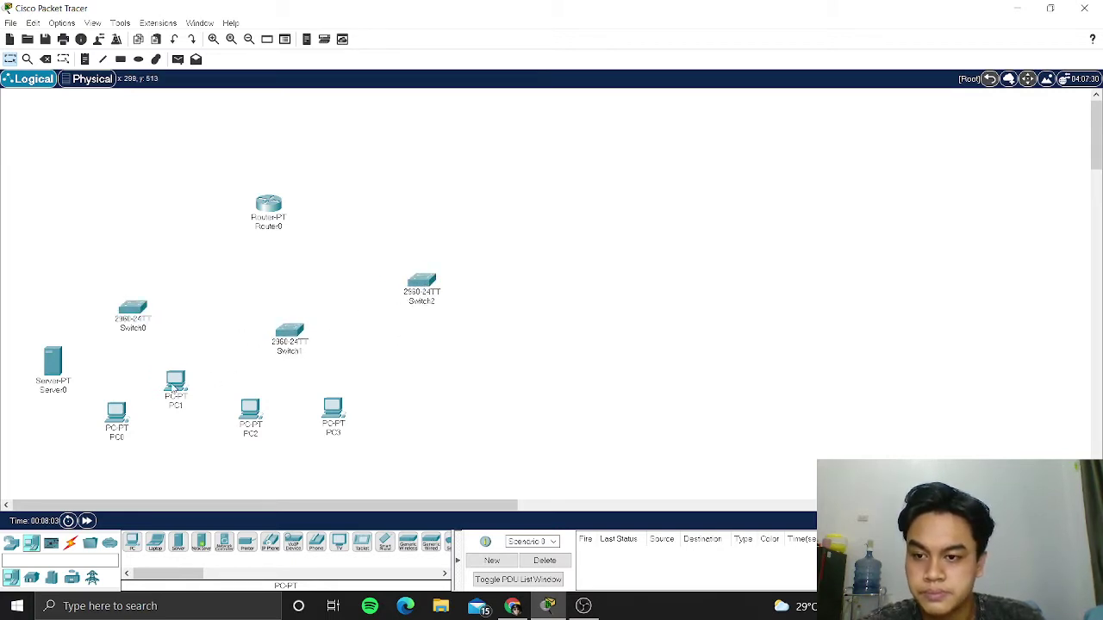
pyautogui.moveTo(132, 315); pyautogui.dragTo(129, 334)
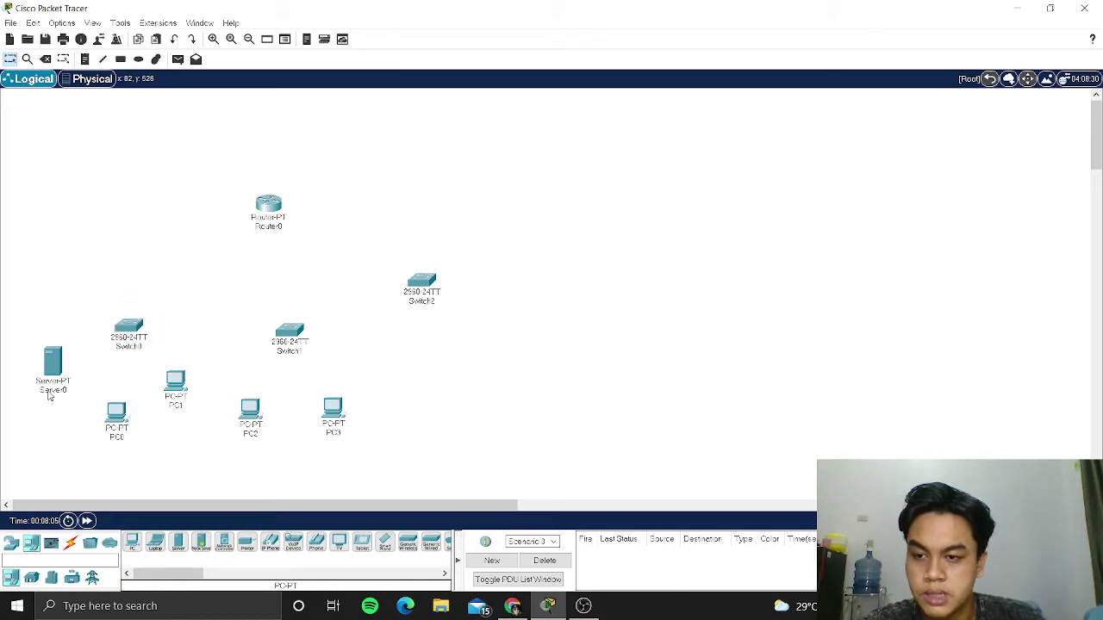
# Move PC2 and PC3 closer beneath Switch1 and PC0 closer beneath Switch0.
pyautogui.moveTo(250, 411); pyautogui.dragTo(271, 399)
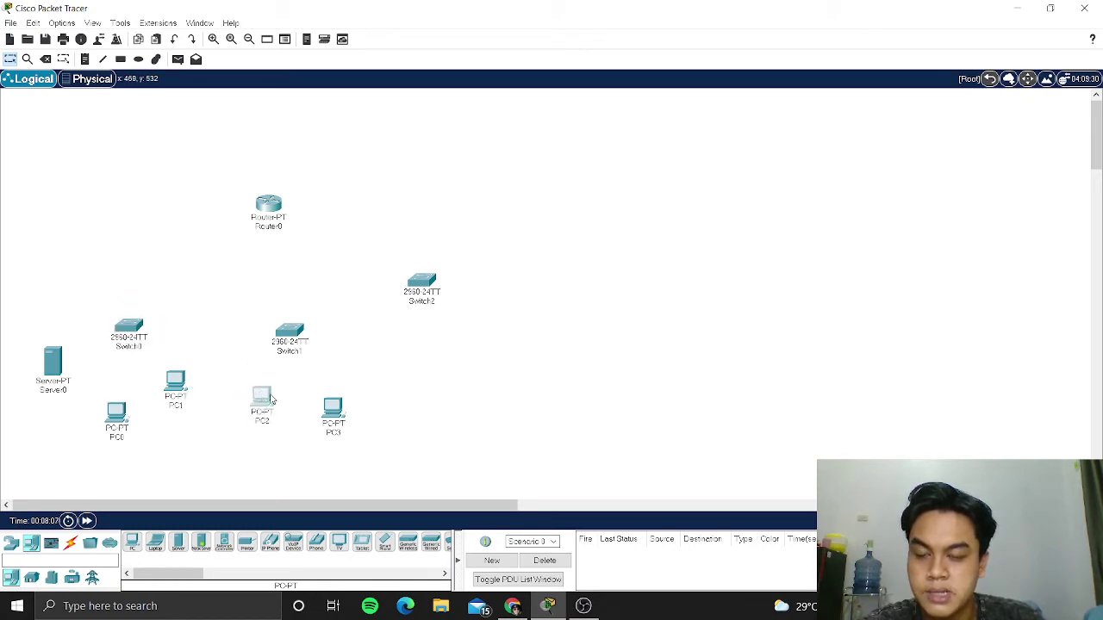
pyautogui.moveTo(338, 408); pyautogui.dragTo(258, 400)
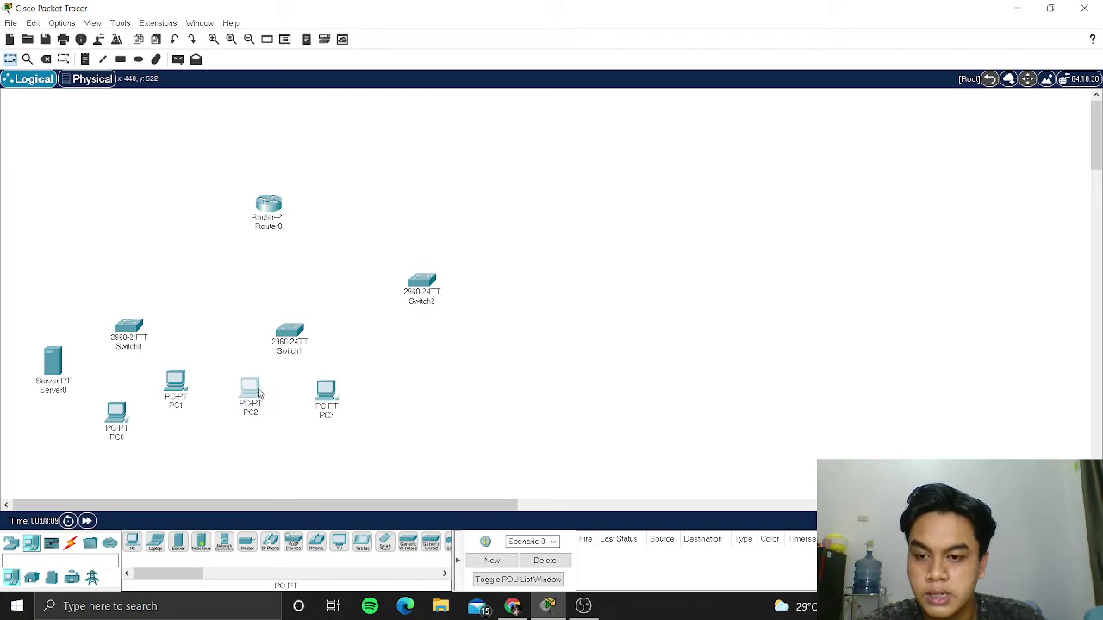
pyautogui.moveTo(105, 413); pyautogui.dragTo(94, 401)
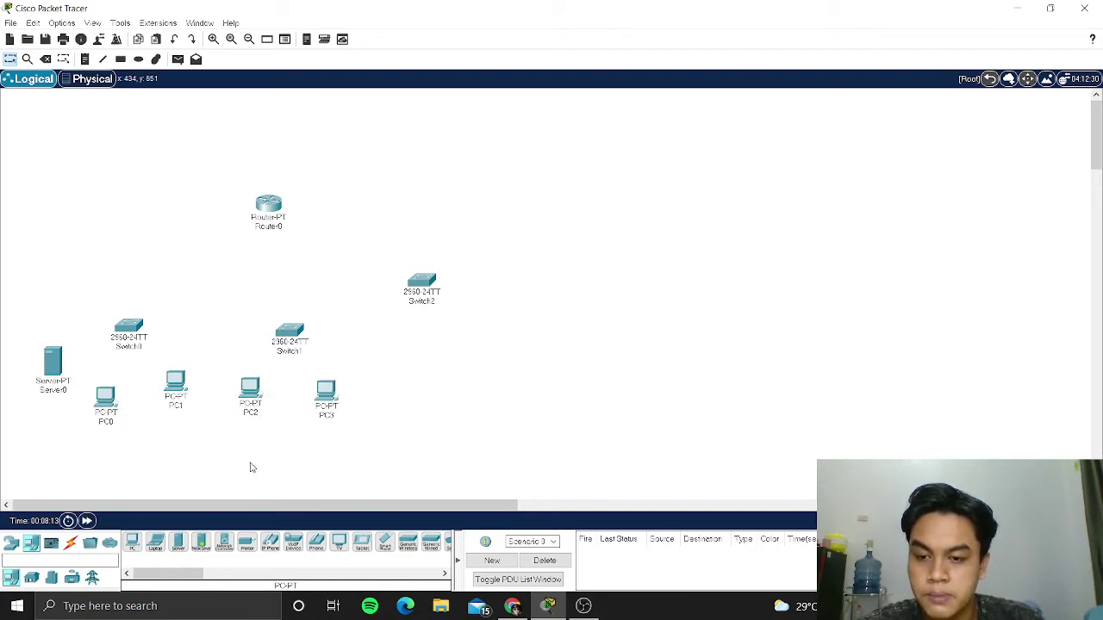
# Add a laptop and two PCs around Switch2, and a second laptop beside Router0.
pyautogui.click(155, 541)
pyautogui.click(398, 352)
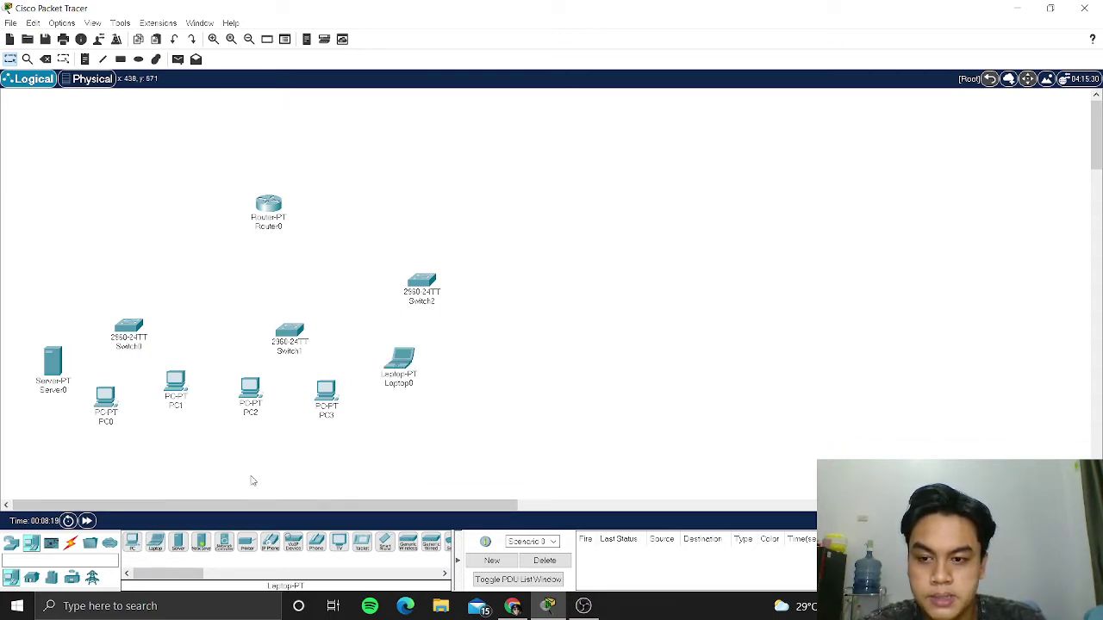
pyautogui.click(132, 541)
pyautogui.click(479, 329)
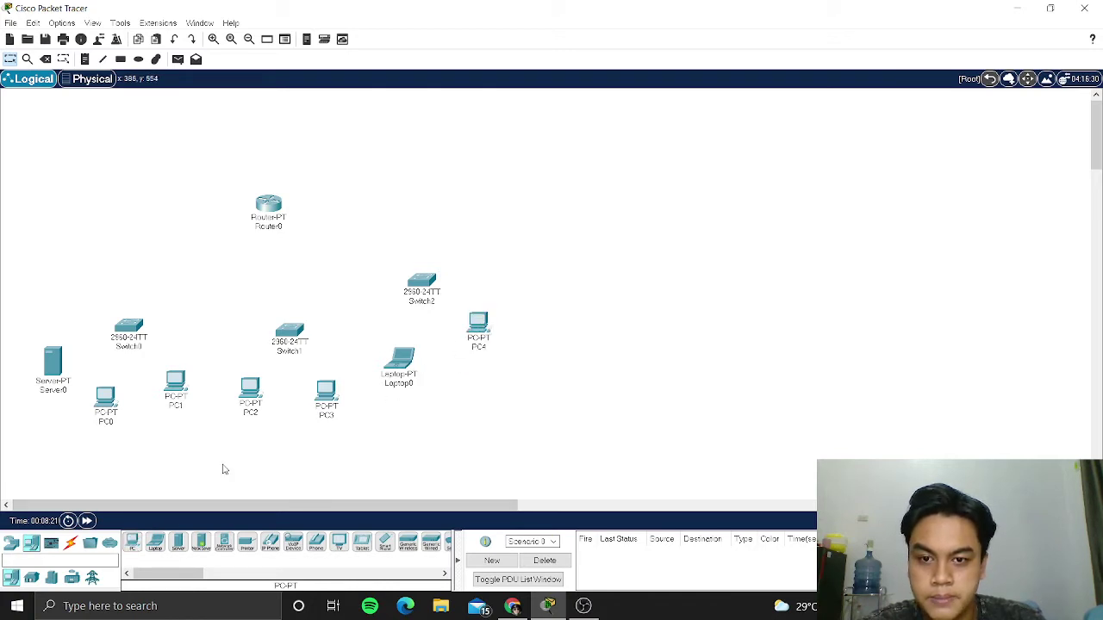
pyautogui.click(132, 541)
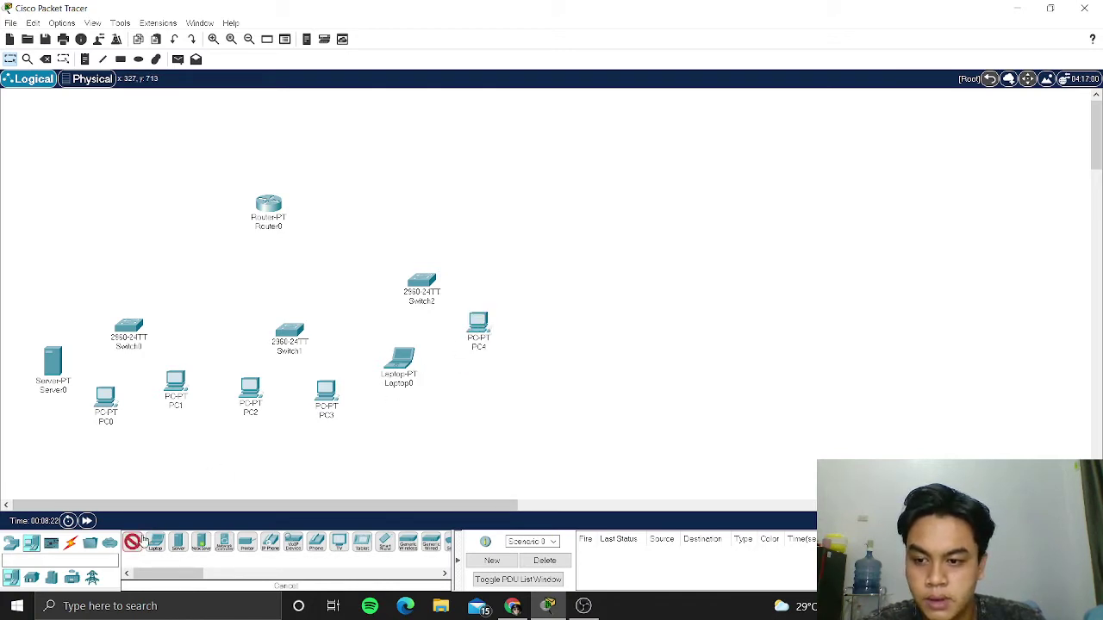
pyautogui.click(504, 272)
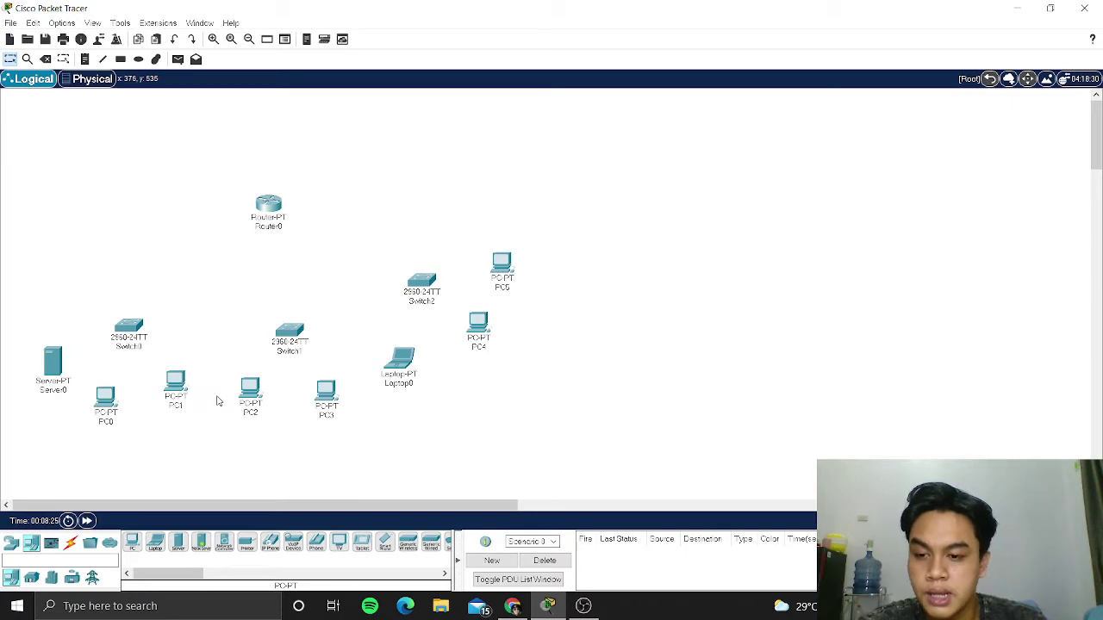
pyautogui.click(155, 541)
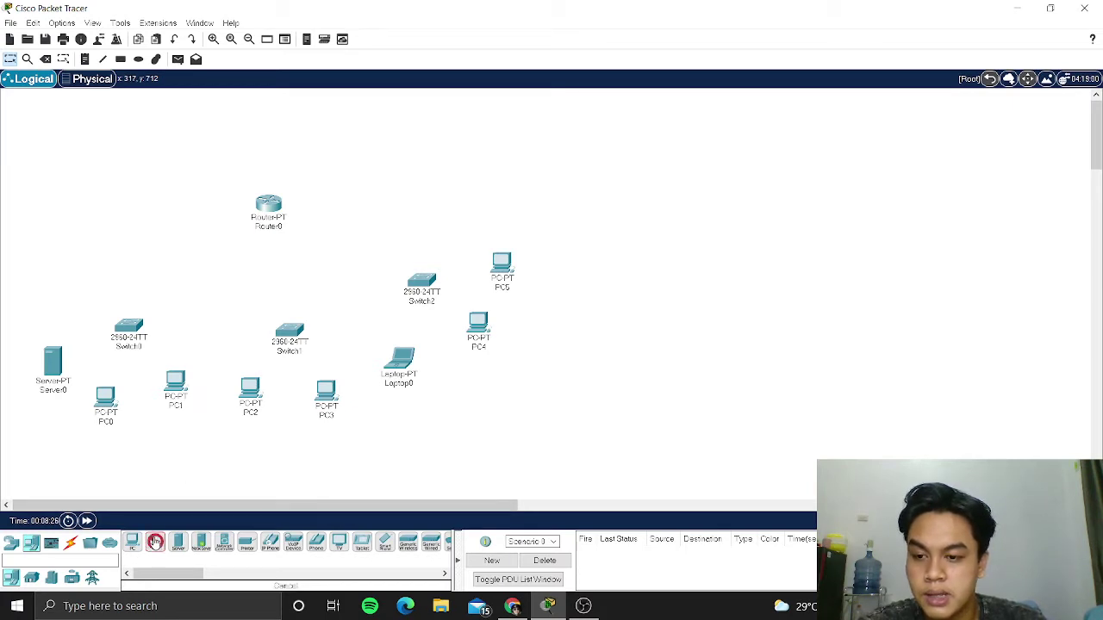
pyautogui.click(181, 202)
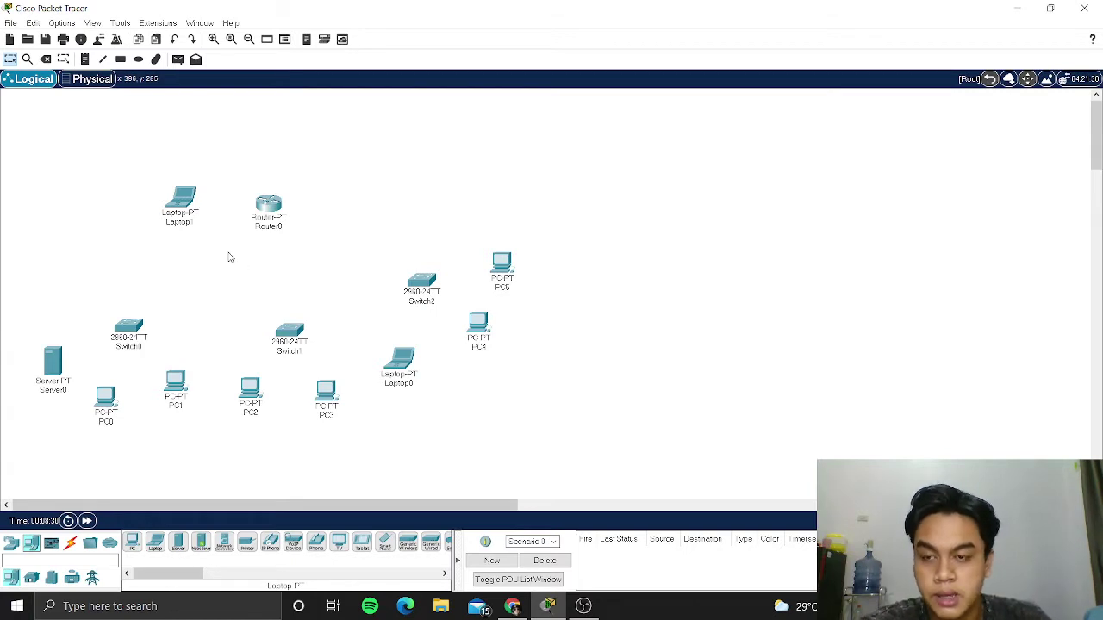
# Connect Router0's FastEthernet0/0 to Switch0's FastEthernet0/1 with a copper straight-through cable.
pyautogui.click(73, 547)
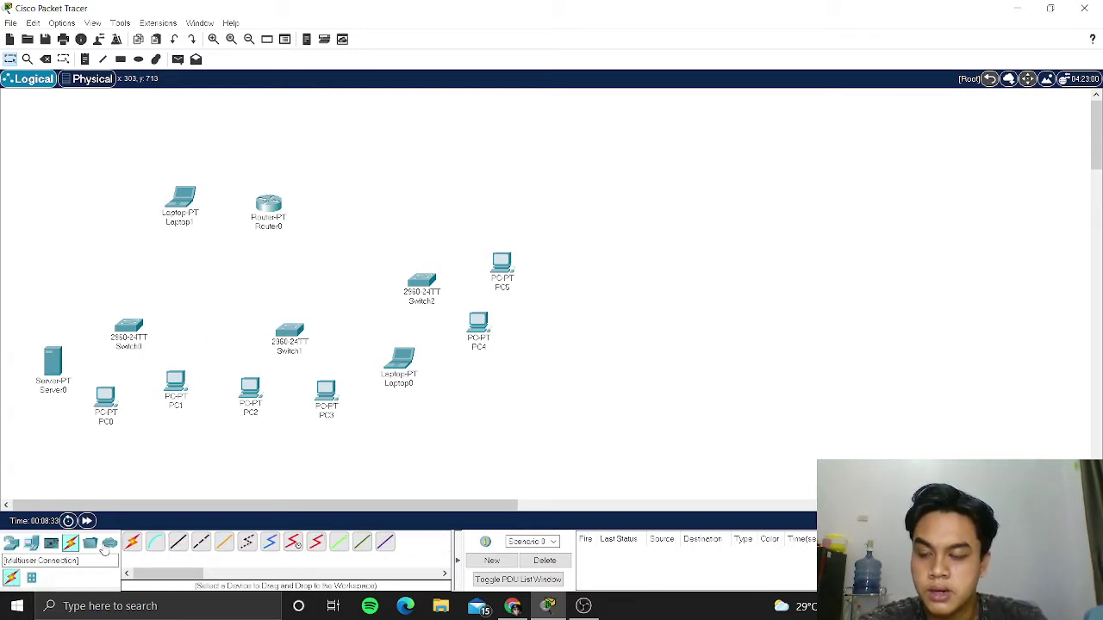
pyautogui.click(180, 541)
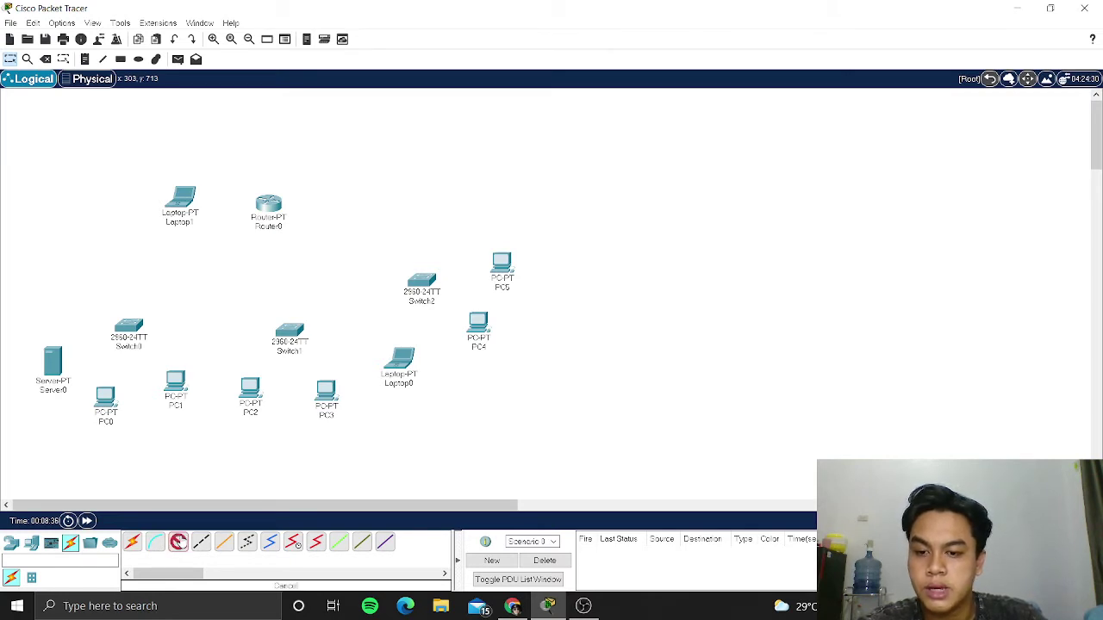
pyautogui.click(178, 544)
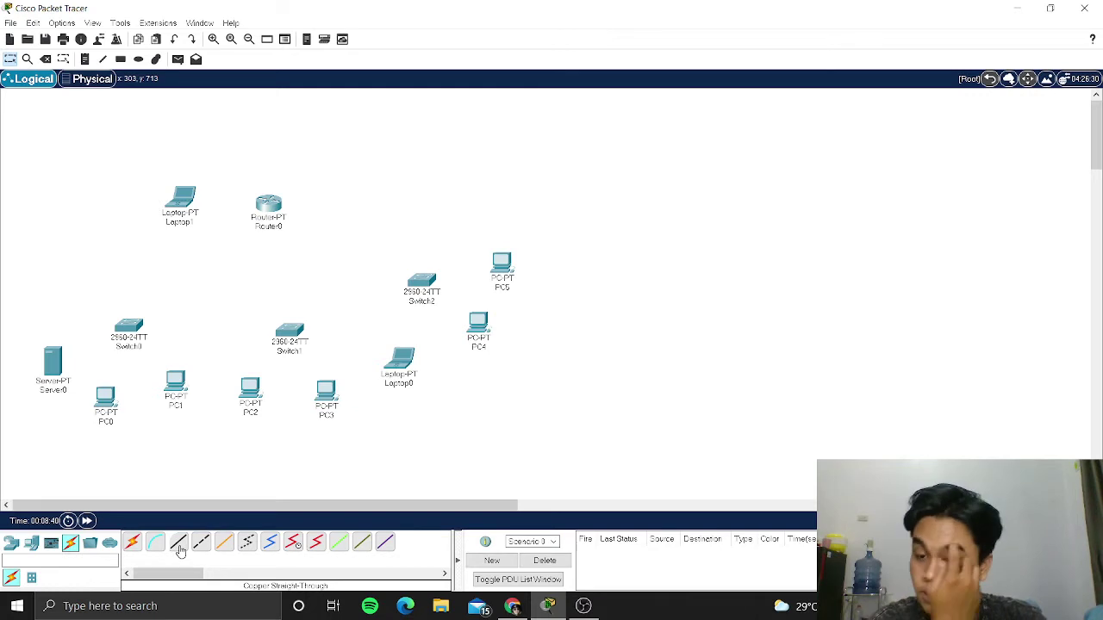
pyautogui.click(179, 547)
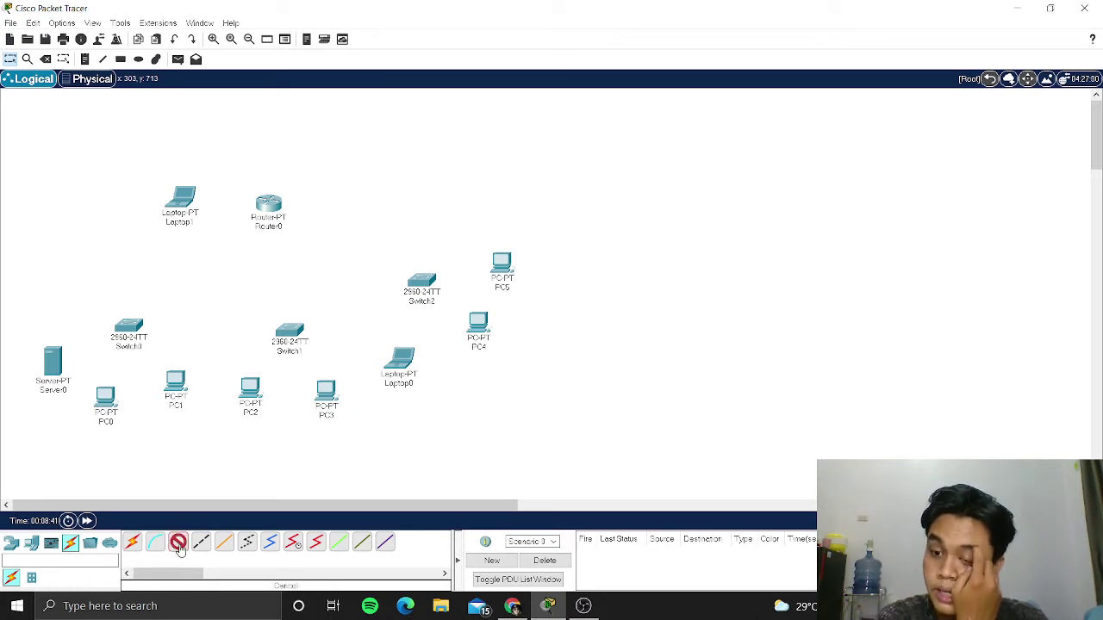
pyautogui.click(274, 222)
pyautogui.click(306, 233)
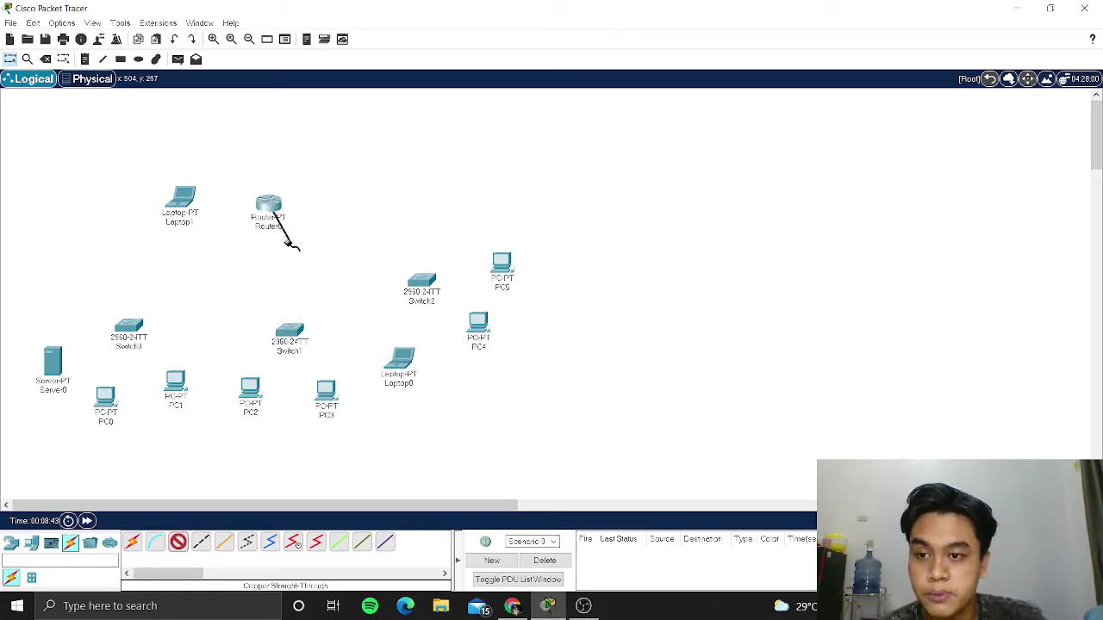
pyautogui.click(121, 336)
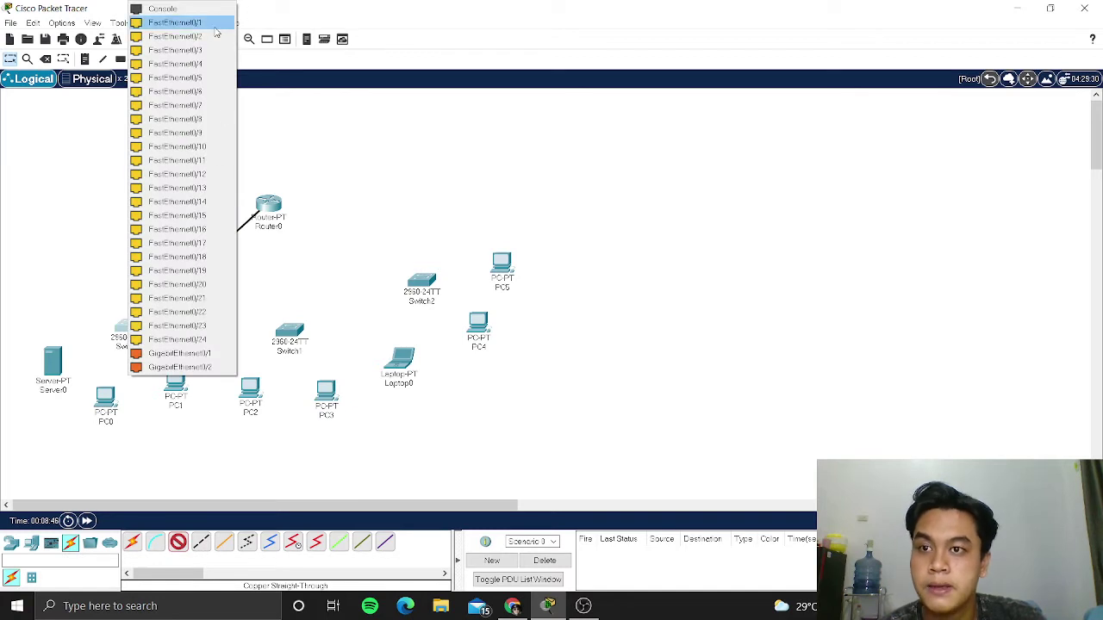
pyautogui.click(216, 32)
# Connect Router0's FastEthernet1/0 to Switch1's FastEthernet0/1 with a copper straight-through cable.
pyautogui.click(178, 541)
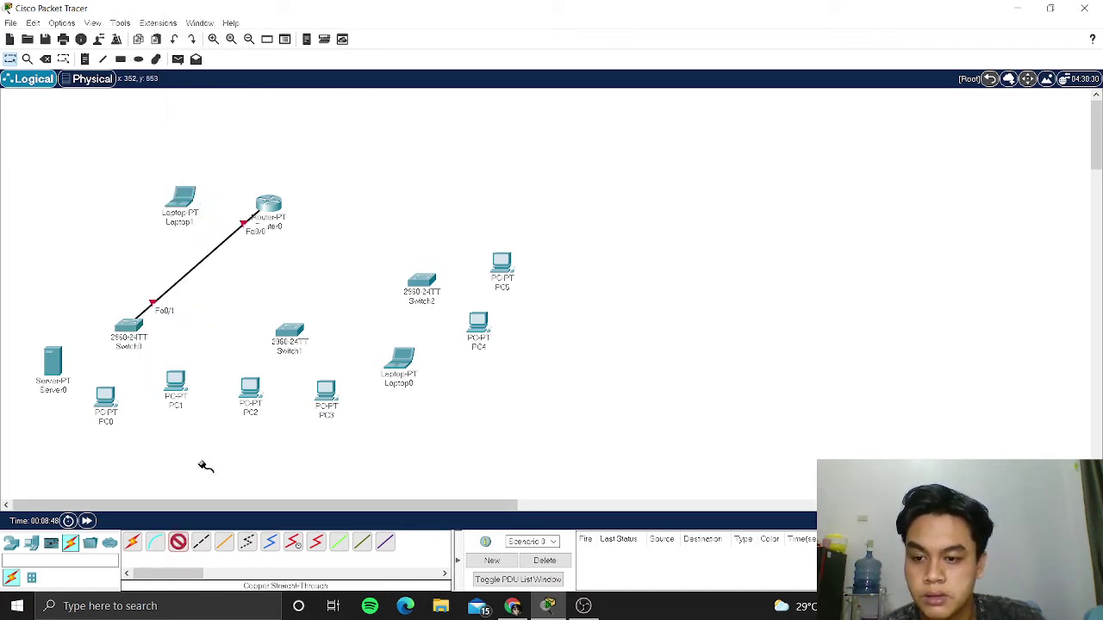
pyautogui.click(270, 209)
pyautogui.click(286, 230)
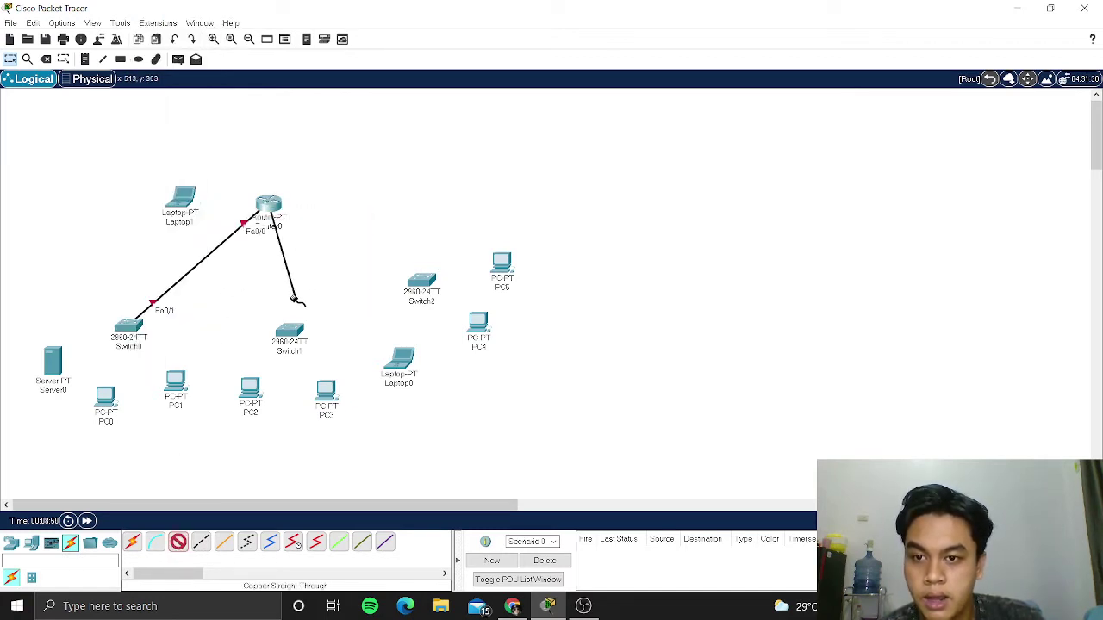
pyautogui.click(296, 334)
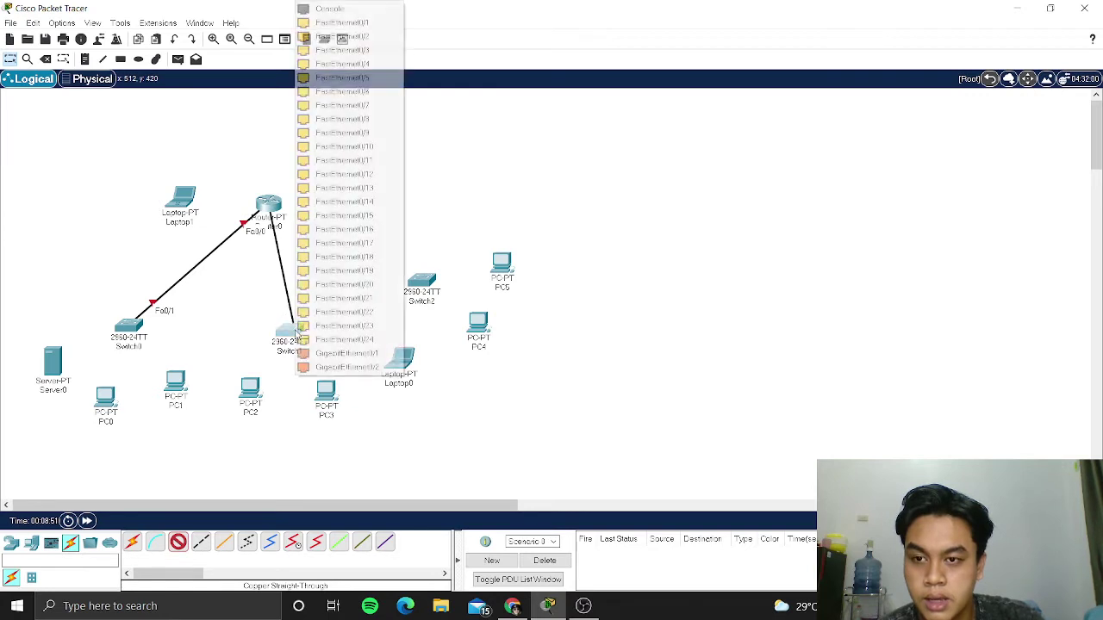
pyautogui.click(341, 23)
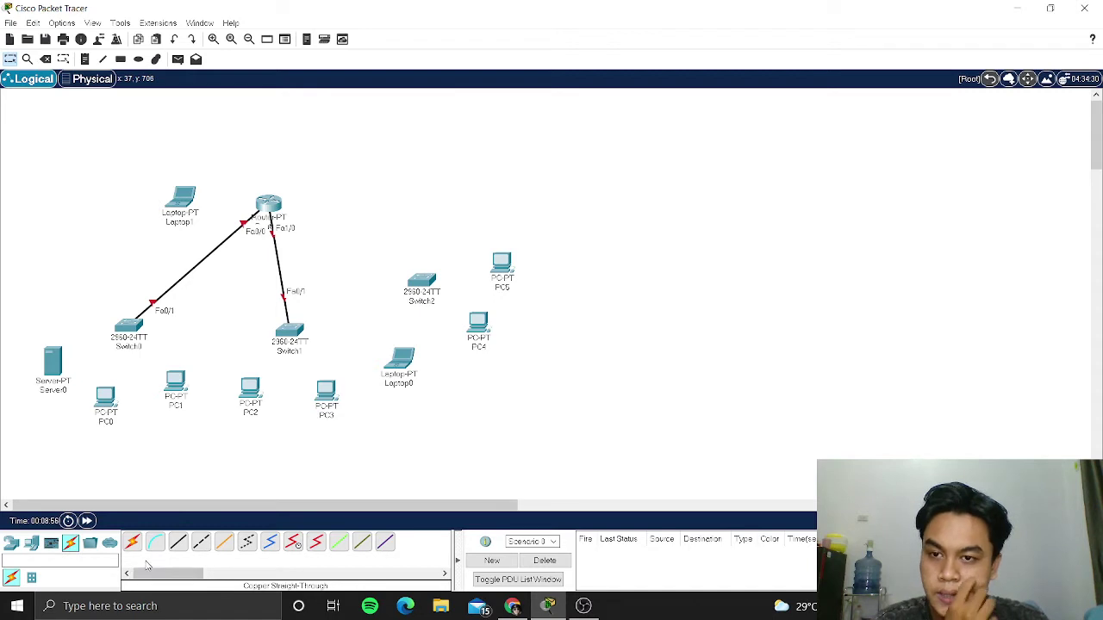
# Try to connect Switch2 to Router0 with a copper straight-through cable.
pyautogui.click(178, 543)
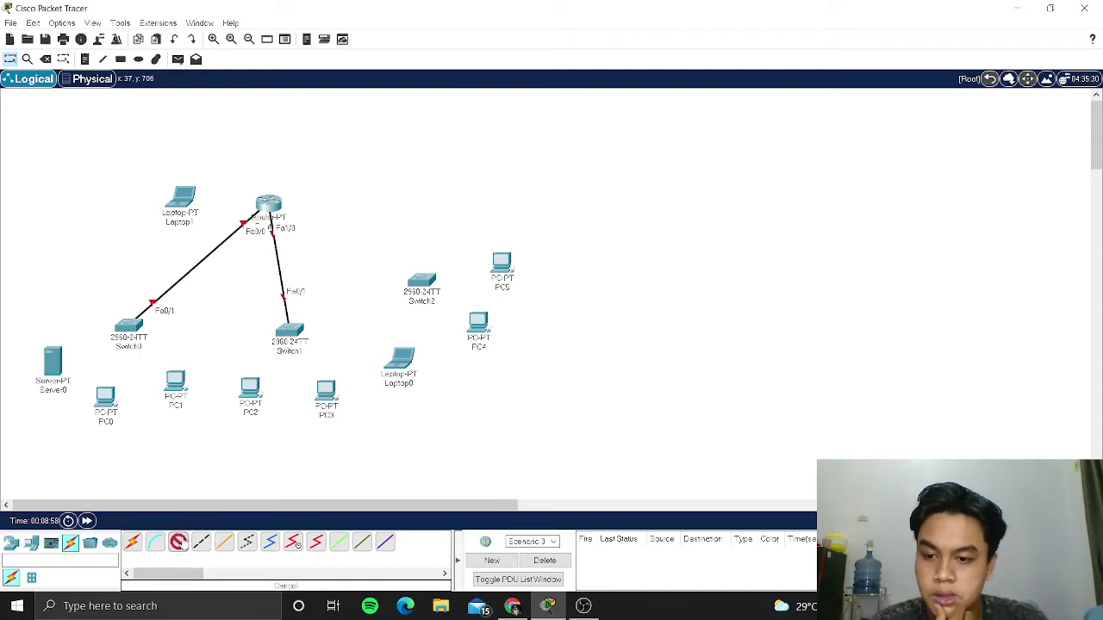
pyautogui.click(422, 283)
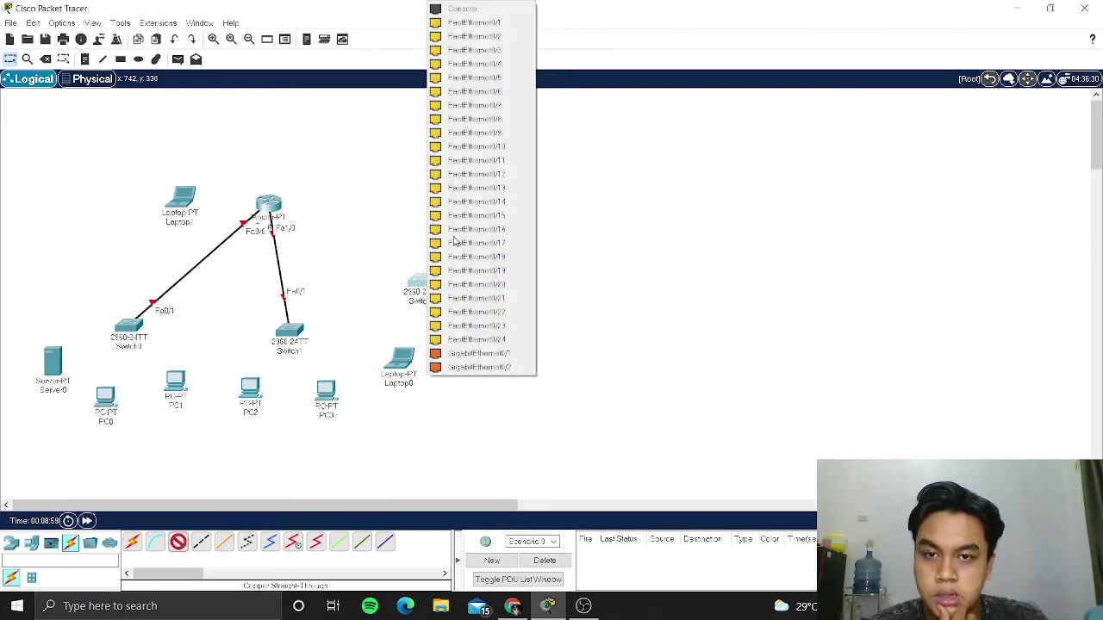
pyautogui.click(506, 17)
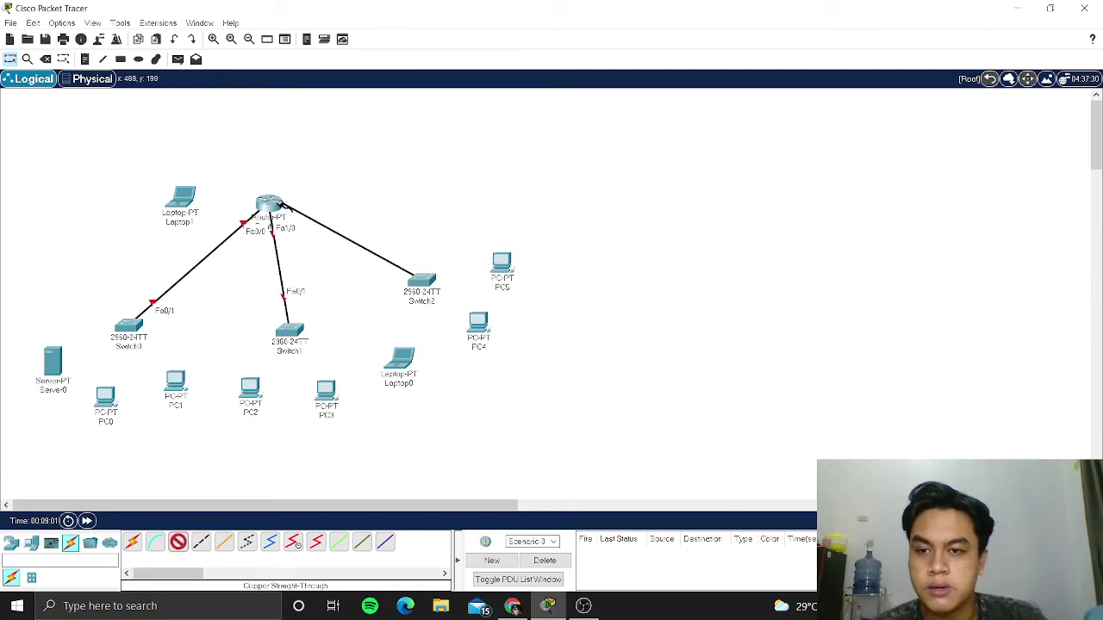
pyautogui.click(270, 209)
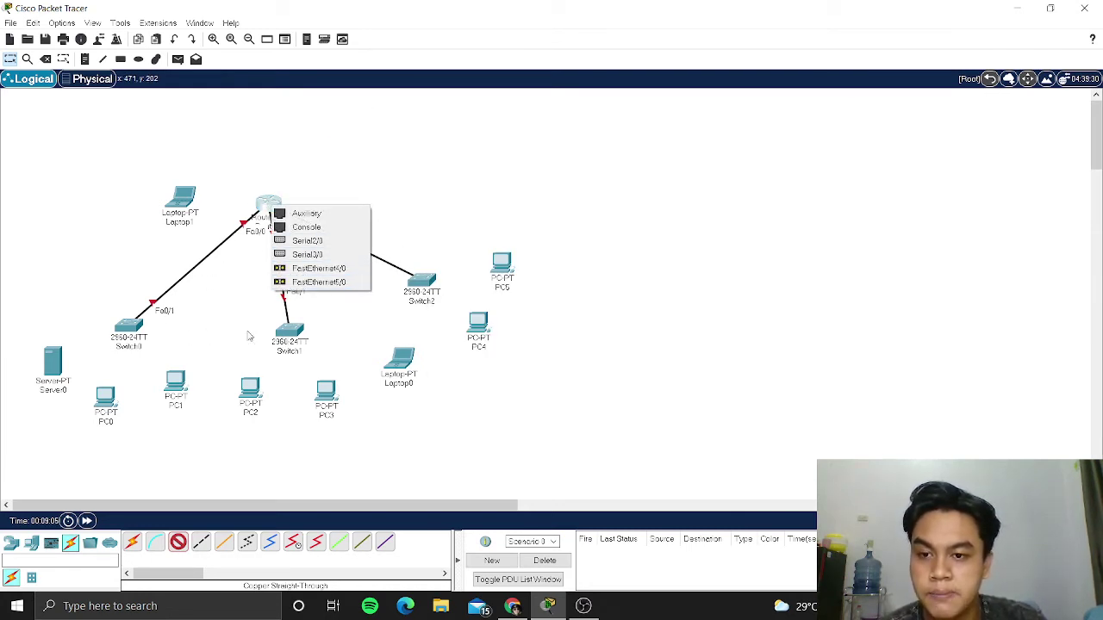
pyautogui.click(437, 205)
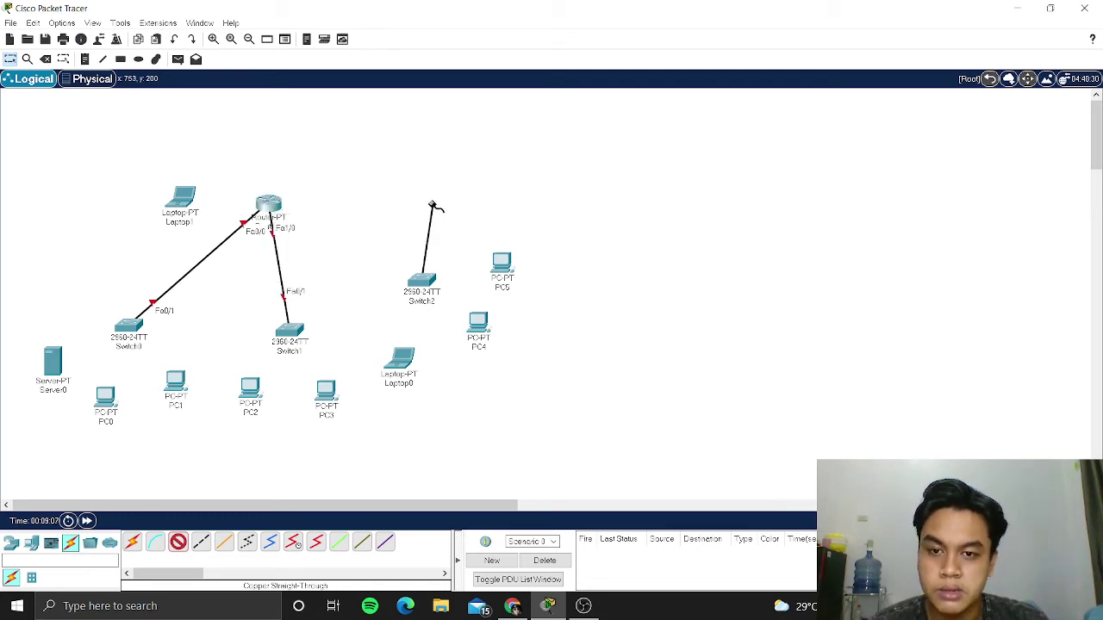
pyautogui.rightClick(437, 205)
# Install a PT-ROUTER-NM-1CFE module in Router0's empty slot next to the installed modules and close the router's window.
pyautogui.click(263, 209)
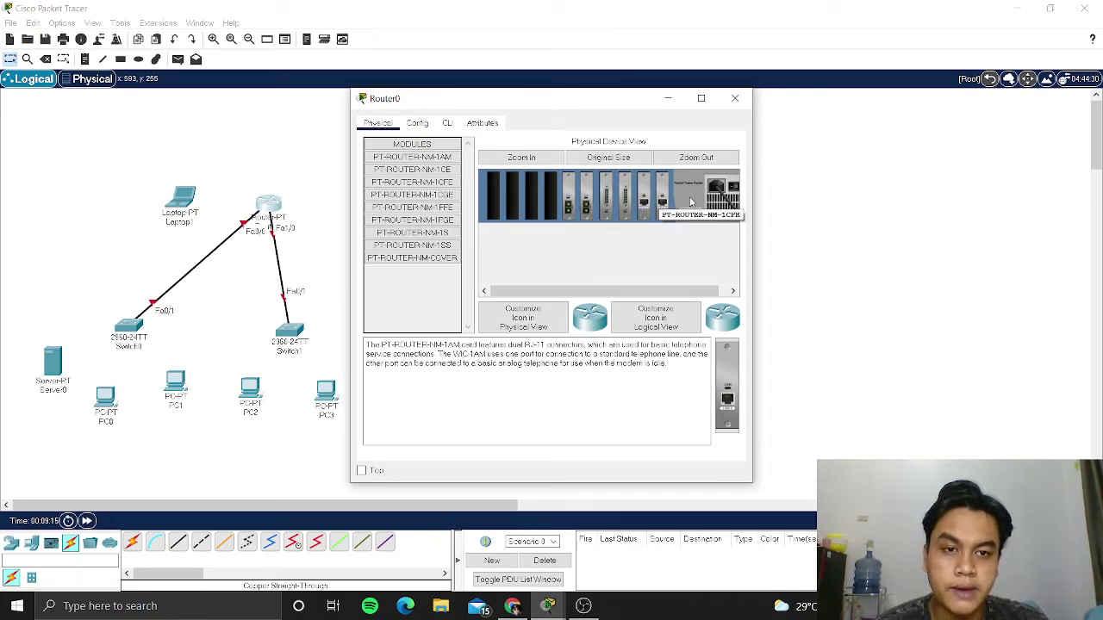
pyautogui.moveTo(689, 292); pyautogui.dragTo(697, 292)
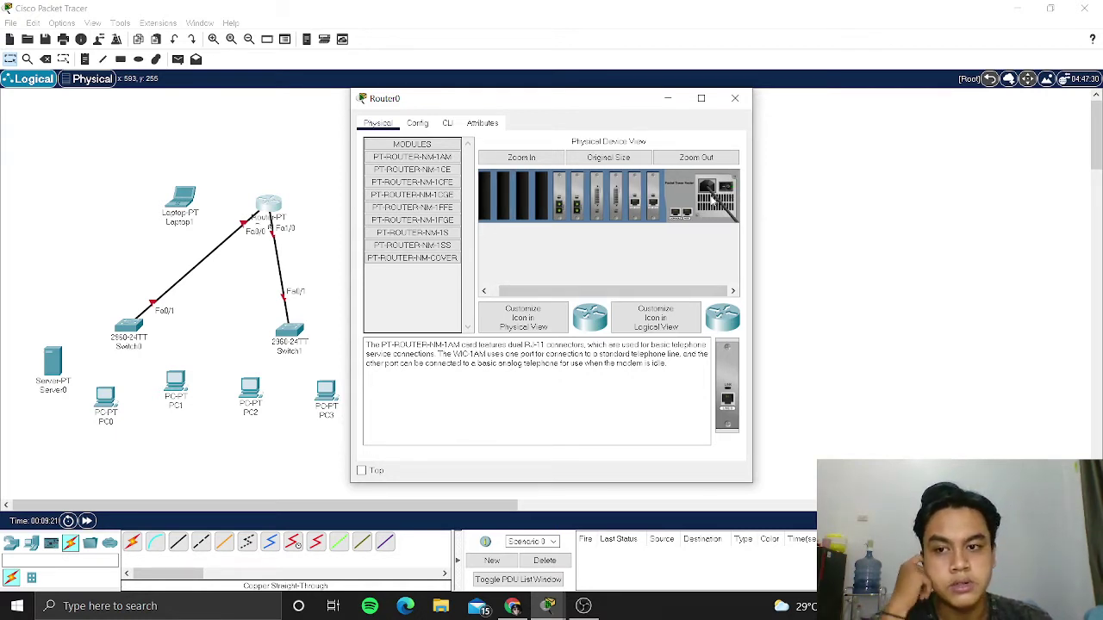
pyautogui.click(427, 181)
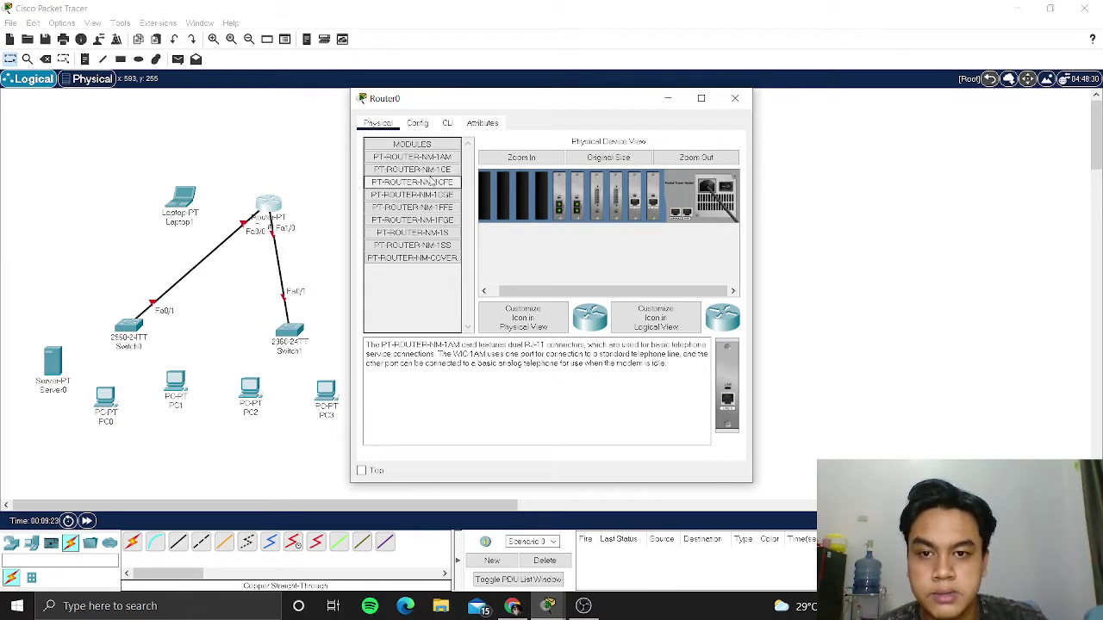
pyautogui.moveTo(733, 366); pyautogui.dragTo(541, 204)
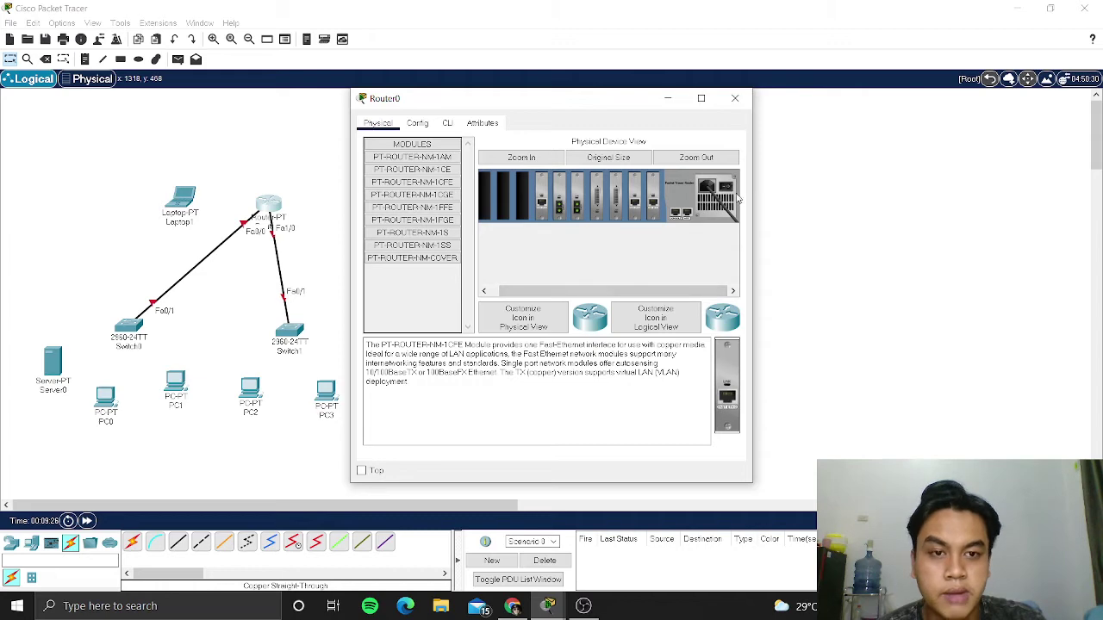
pyautogui.click(734, 99)
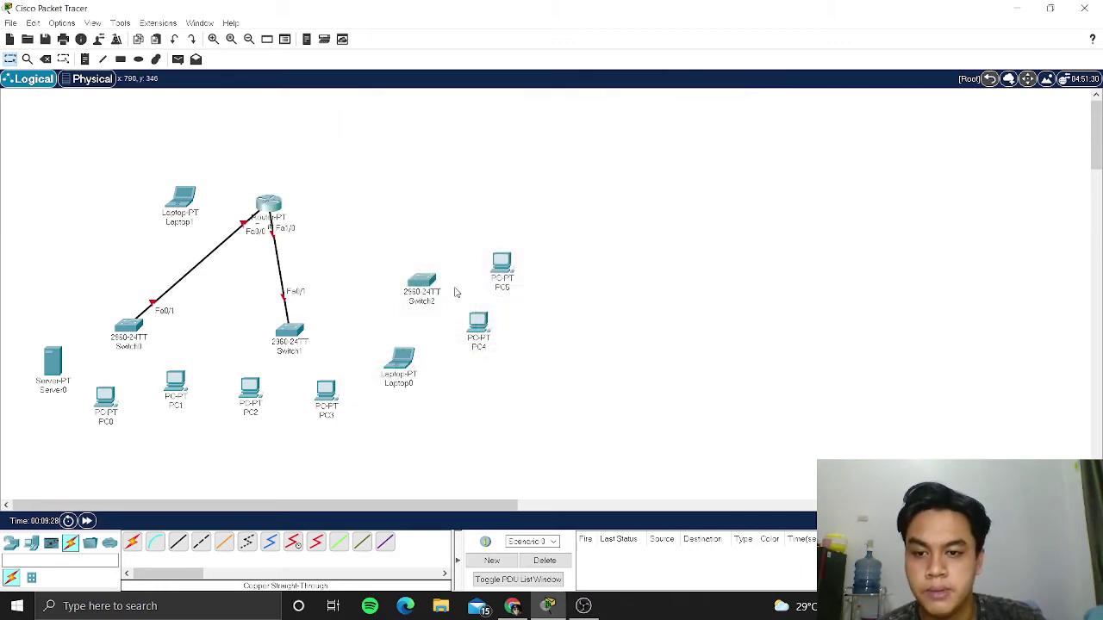
# Connect Switch2's FastEthernet0/1 to Router0's FastEthernet6/0 with a copper straight-through cable.
pyautogui.click(178, 542)
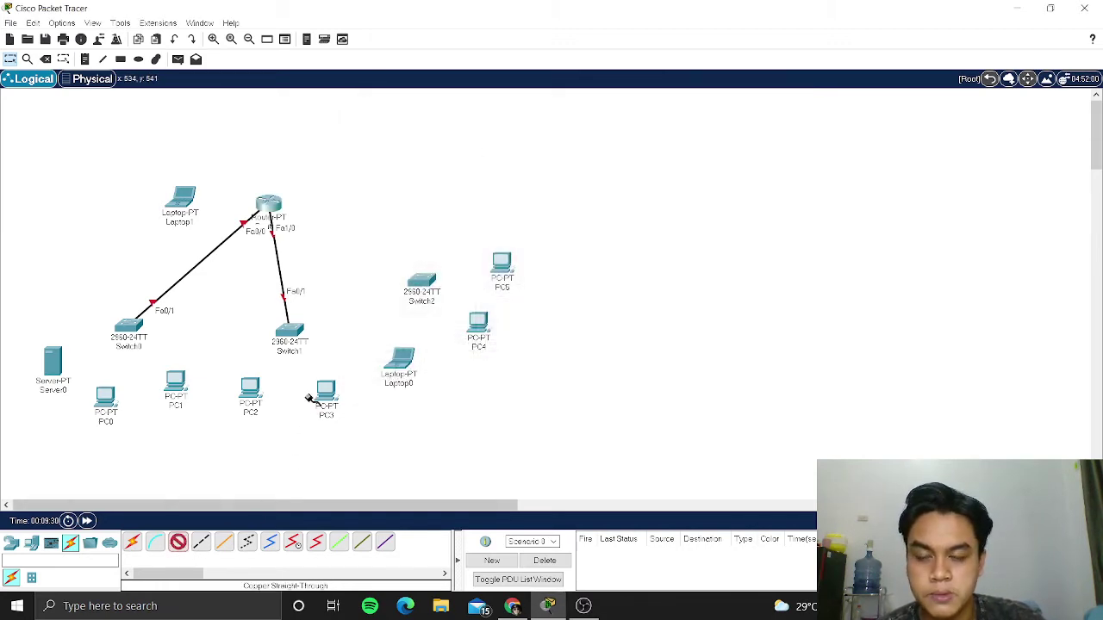
pyautogui.click(423, 281)
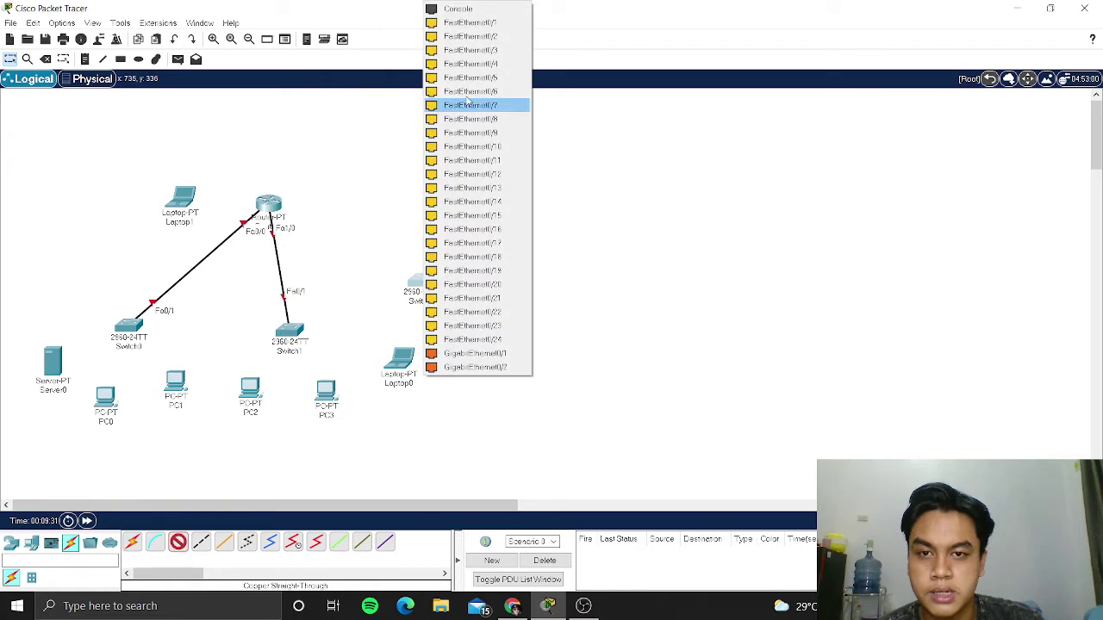
pyautogui.click(472, 28)
pyautogui.click(271, 201)
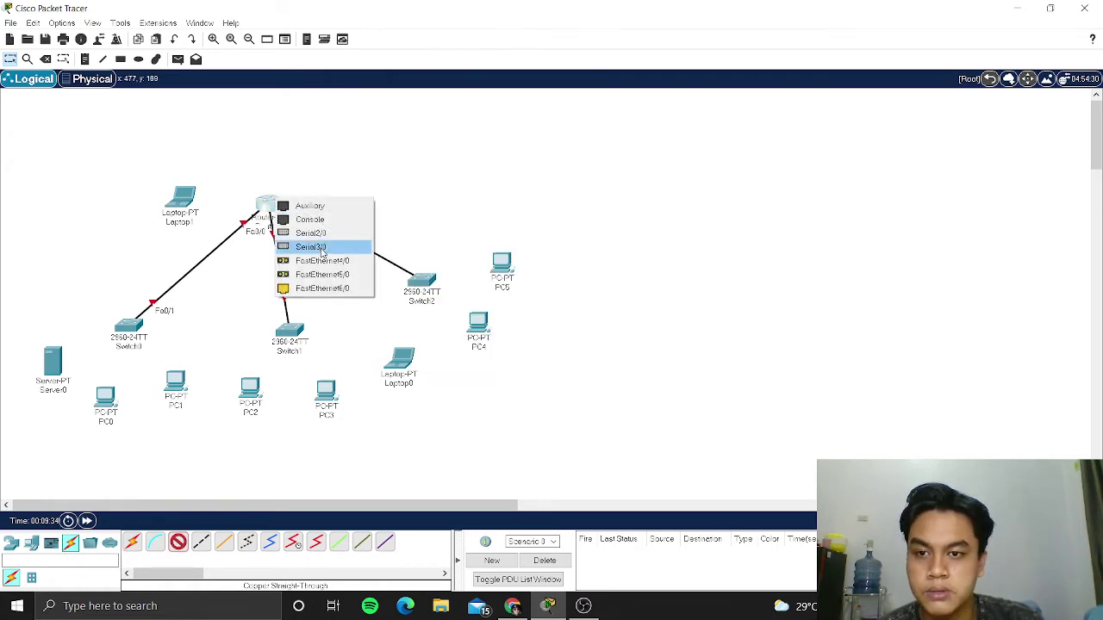
pyautogui.click(336, 290)
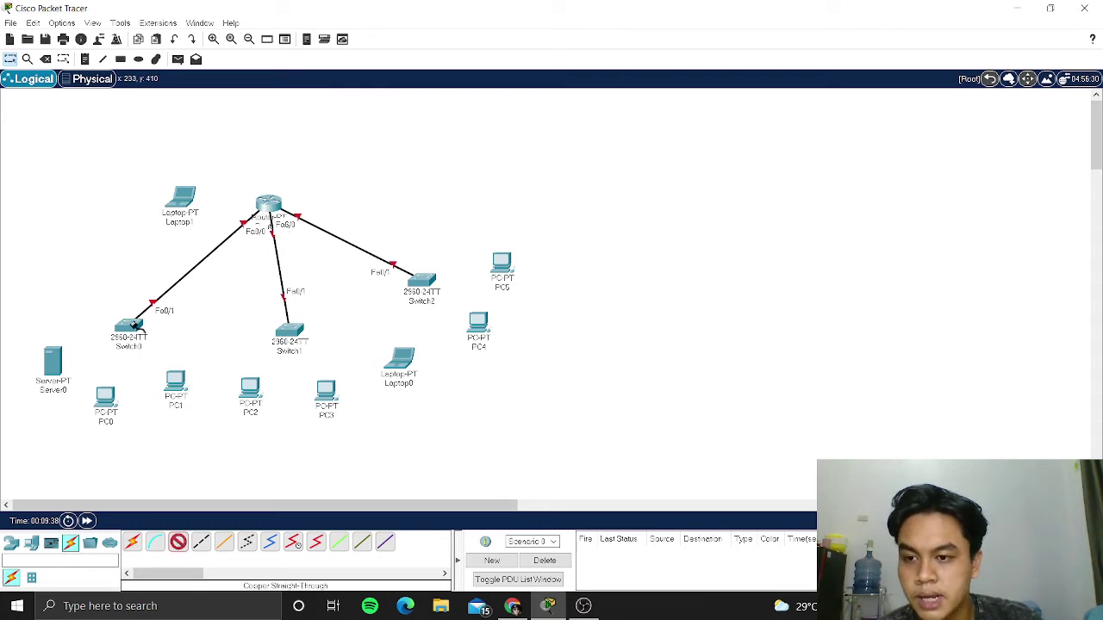
# Connect Switch0's FastEthernet0/2 to Server0's FastEthernet0 with a copper straight-through cable.
pyautogui.click(134, 326)
pyautogui.click(191, 25)
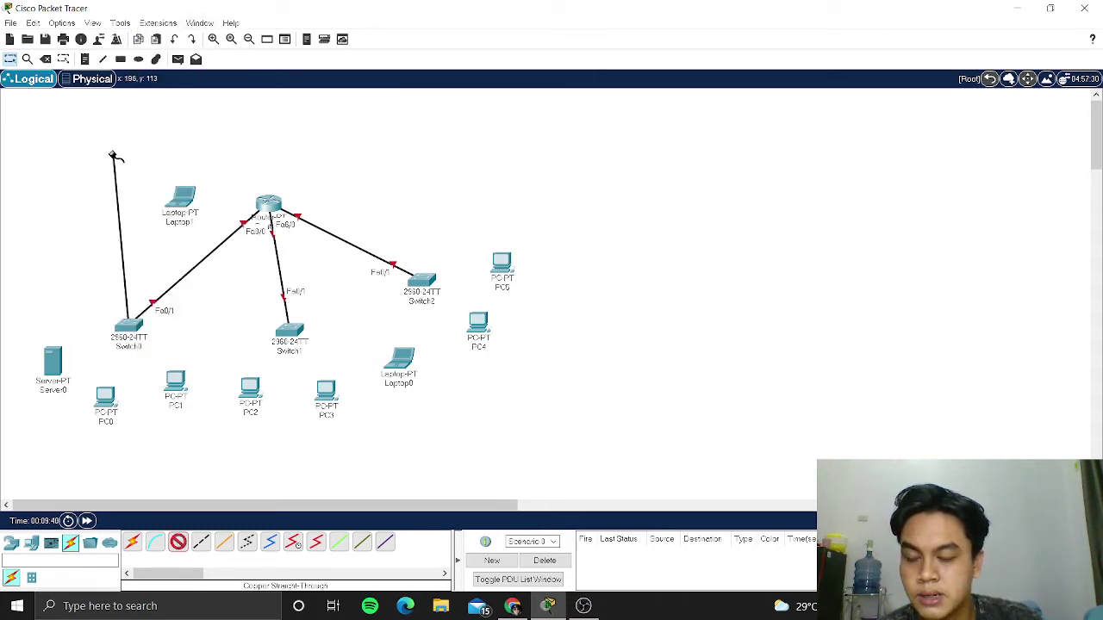
pyautogui.click(52, 361)
pyautogui.click(76, 372)
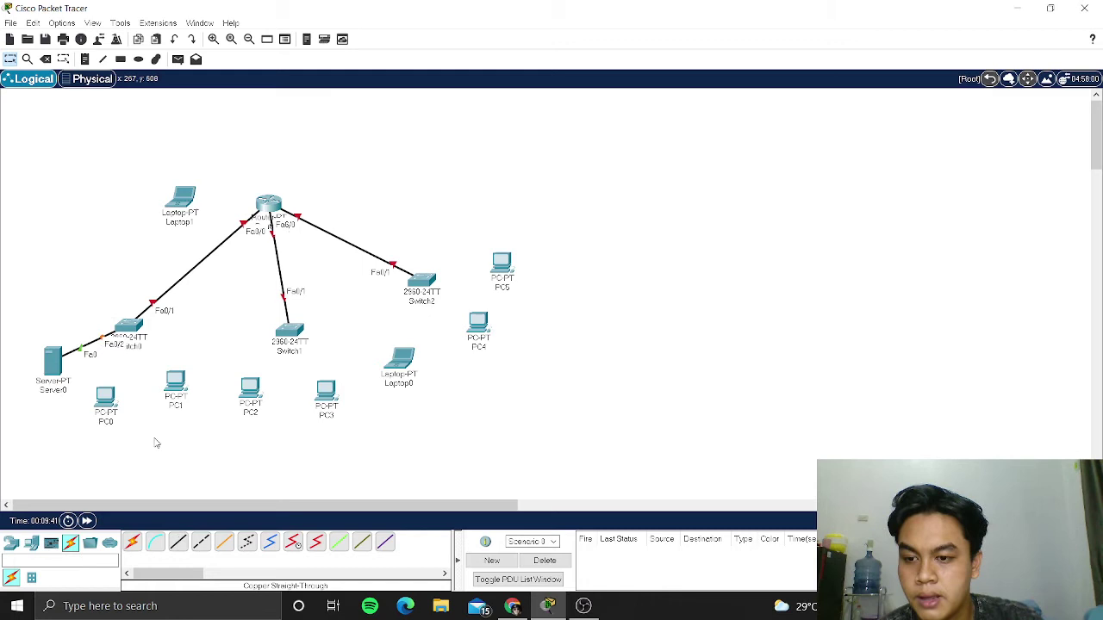
# Connect Switch0's FastEthernet0/3 to PC0's FastEthernet0 with a copper straight-through cable.
pyautogui.click(175, 541)
pyautogui.click(136, 326)
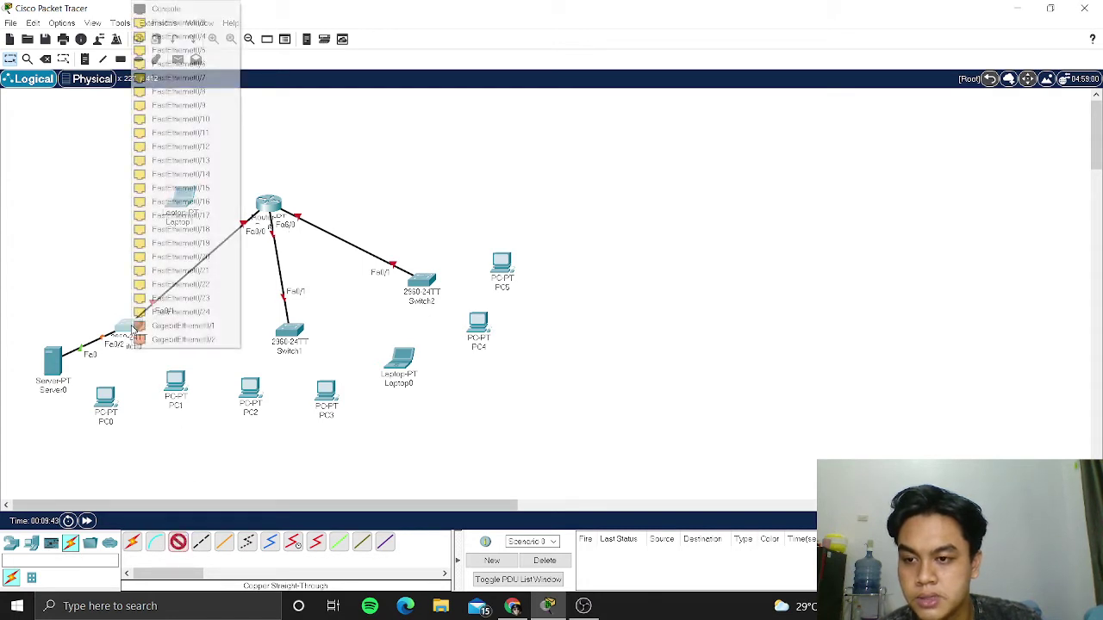
pyautogui.click(221, 22)
pyautogui.click(105, 398)
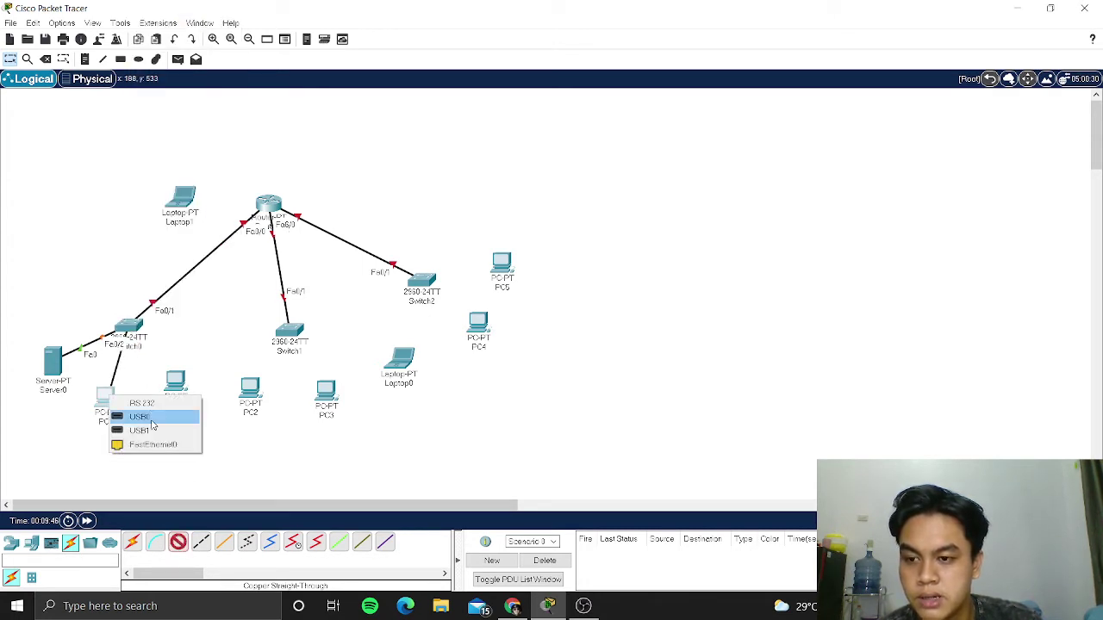
pyautogui.click(163, 441)
# Connect Switch0's FastEthernet0/4 to PC1's FastEthernet0 with a copper straight-through cable.
pyautogui.click(178, 541)
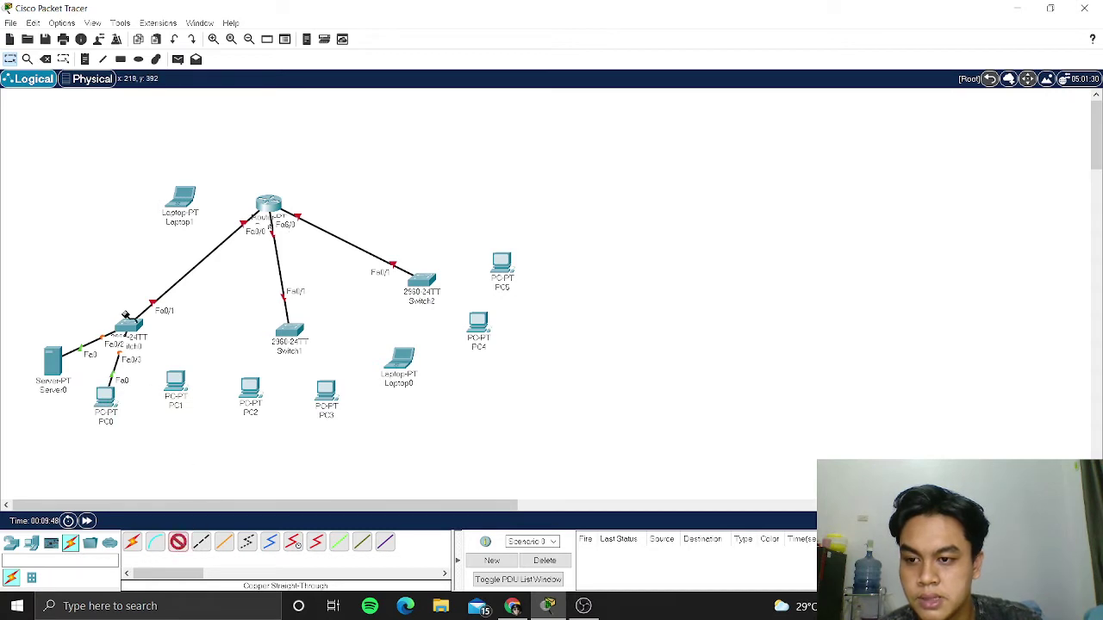
pyautogui.click(128, 327)
pyautogui.click(200, 23)
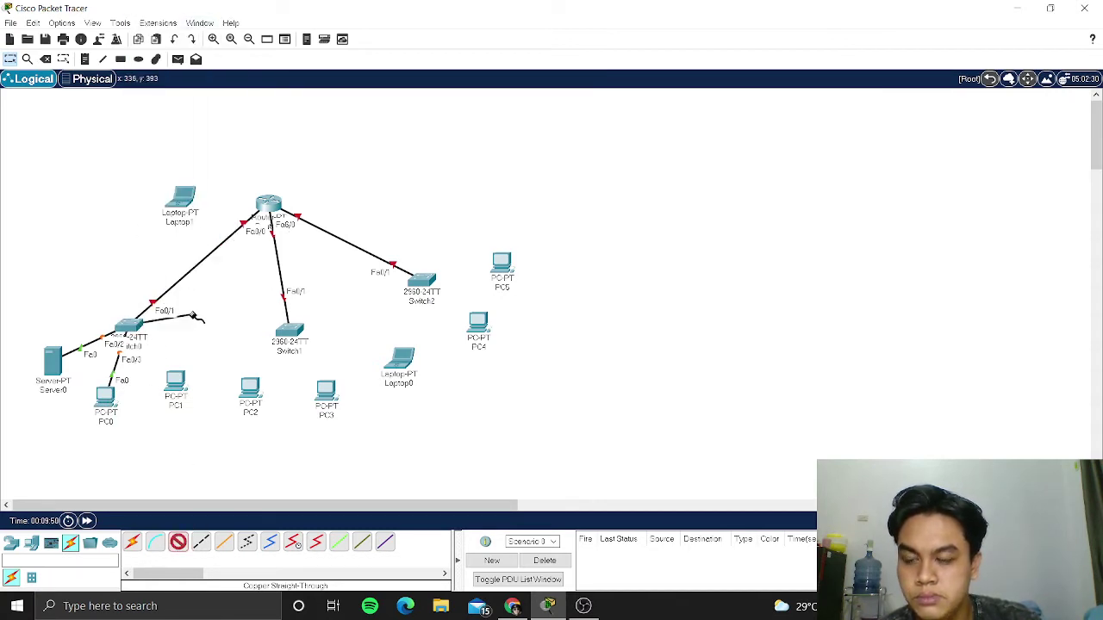
pyautogui.click(177, 385)
pyautogui.click(223, 429)
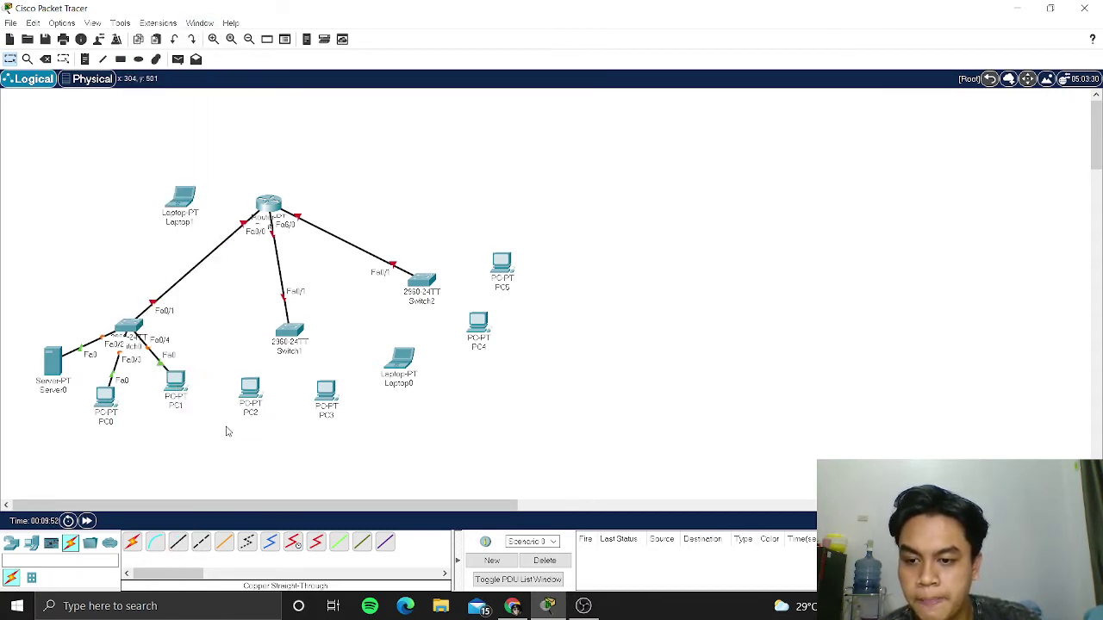
# Connect Switch1's FastEthernet0/2 to PC2's FastEthernet0 with a copper straight-through cable.
pyautogui.click(177, 541)
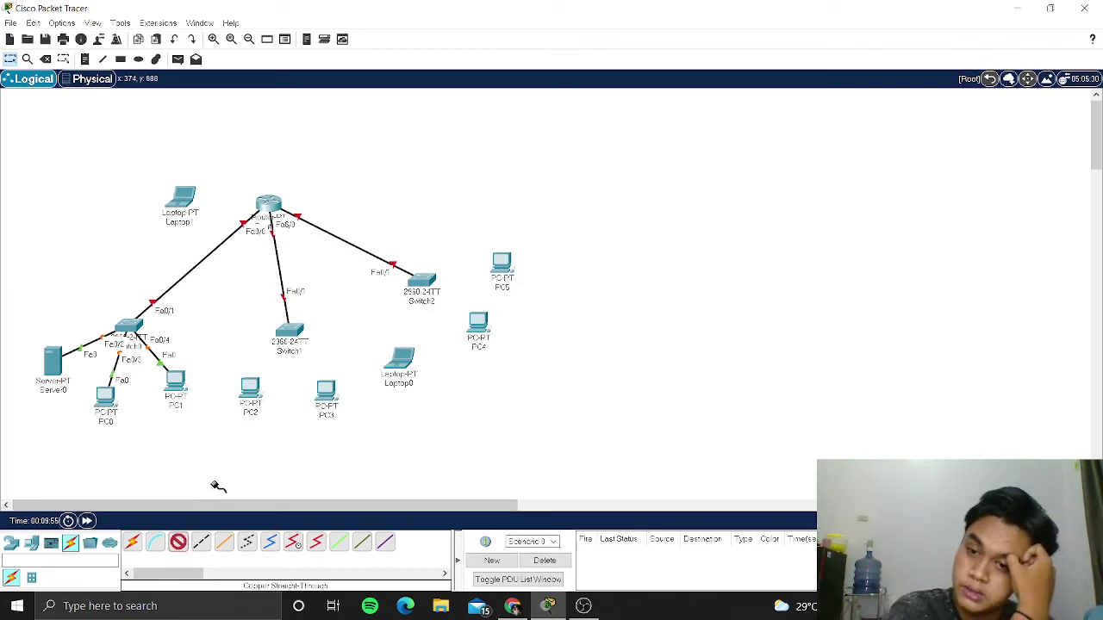
pyautogui.click(294, 331)
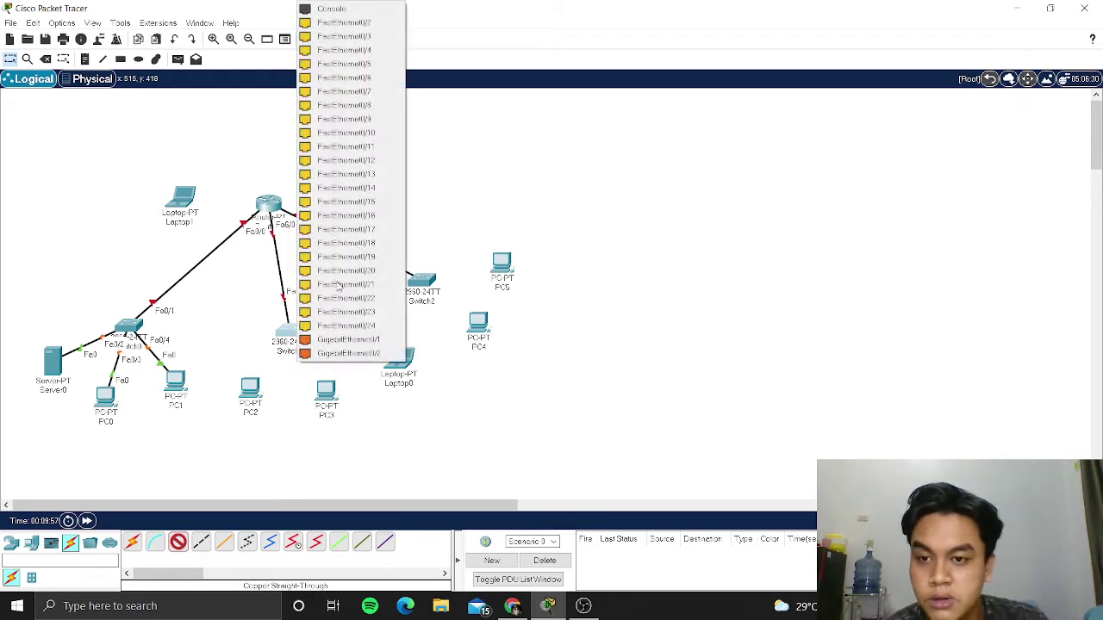
pyautogui.click(325, 24)
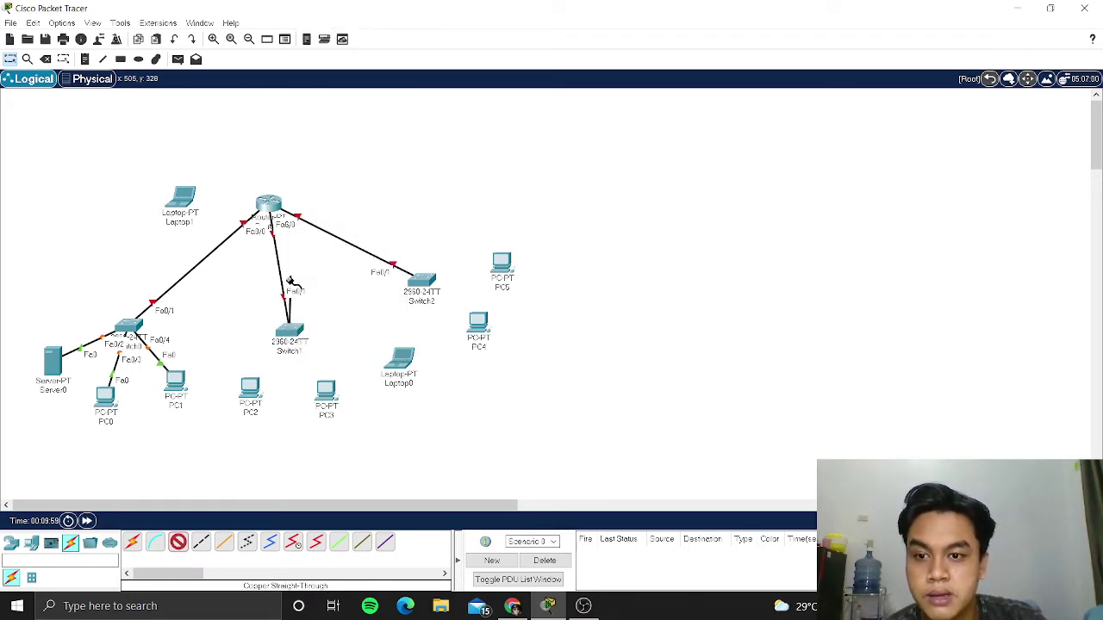
pyautogui.click(254, 388)
pyautogui.click(290, 435)
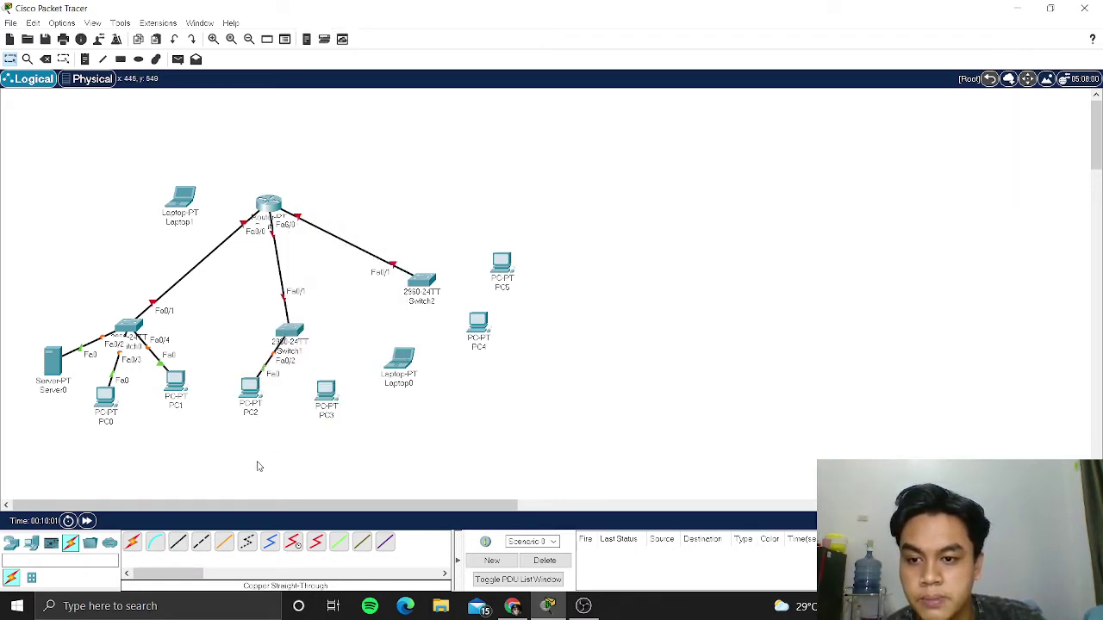
# Connect Switch1's FastEthernet0/3 to PC3's FastEthernet0 with a copper straight-through cable.
pyautogui.click(178, 541)
pyautogui.click(297, 335)
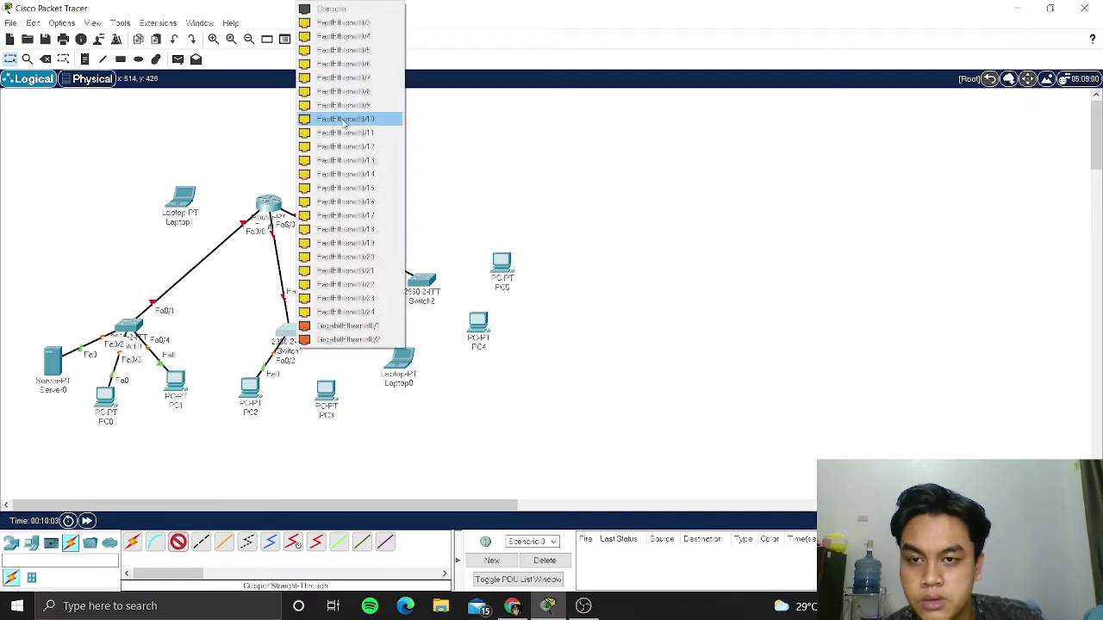
pyautogui.click(375, 27)
pyautogui.click(316, 391)
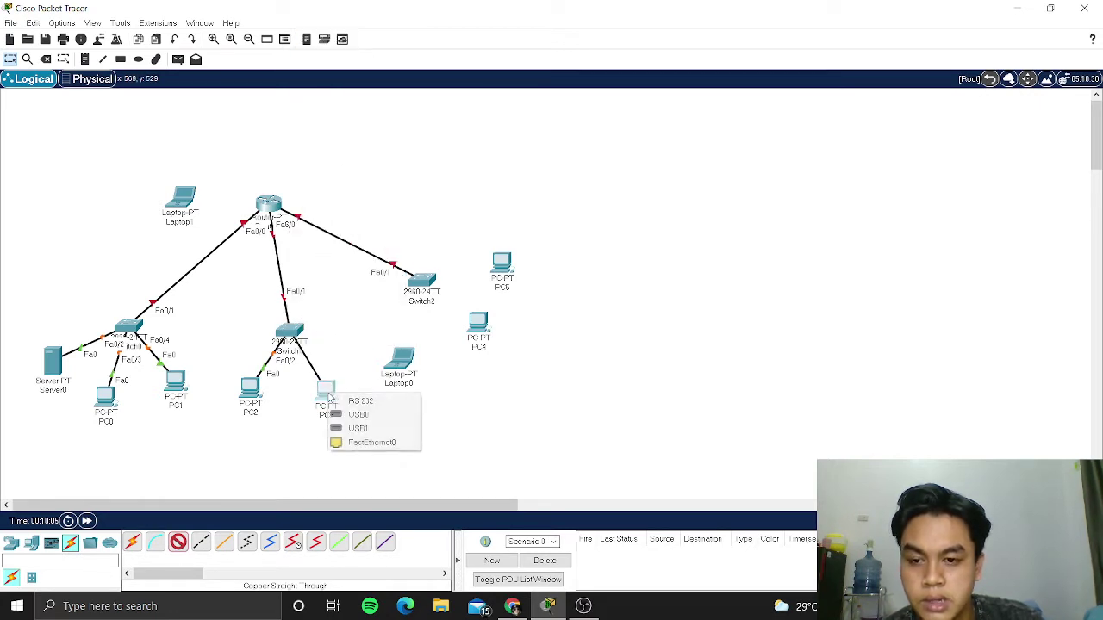
pyautogui.click(362, 444)
# Connect Switch2's FastEthernet0/2 to Laptop0's FastEthernet0 with a copper straight-through cable.
pyautogui.click(177, 541)
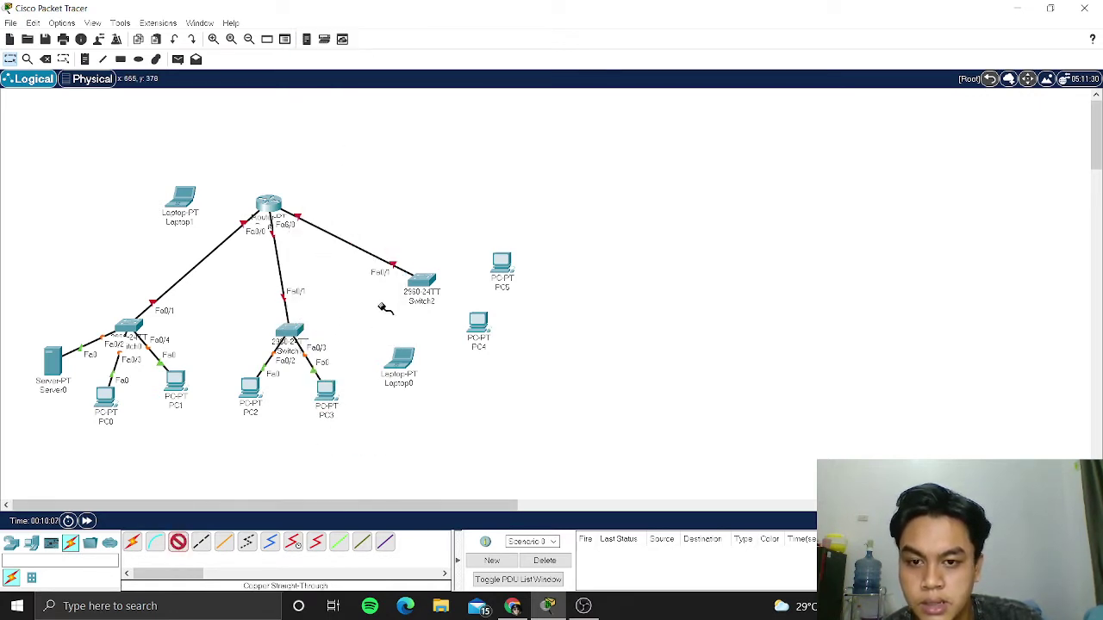
pyautogui.click(420, 283)
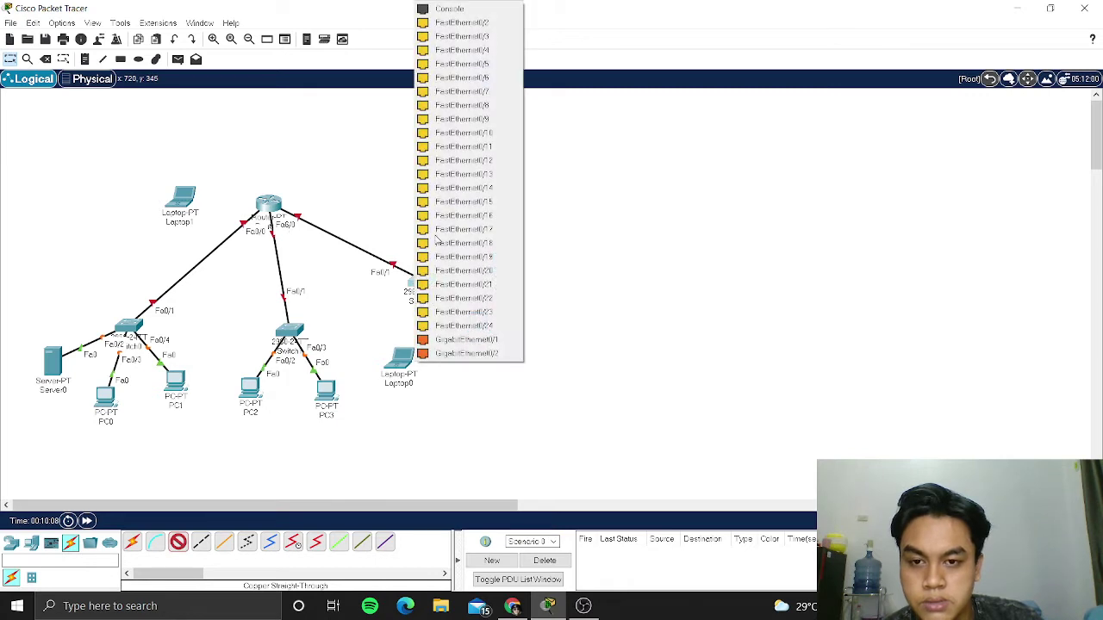
pyautogui.click(438, 24)
pyautogui.click(396, 359)
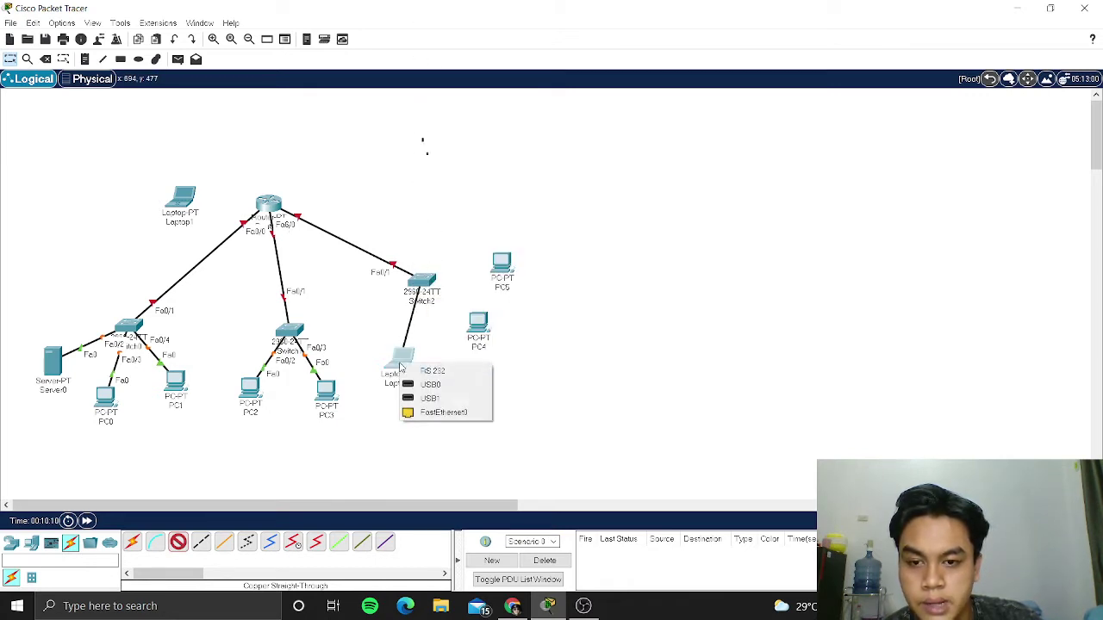
pyautogui.click(443, 412)
# Connect Switch2's FastEthernet0/3 to PC4's FastEthernet0 with a copper straight-through cable.
pyautogui.click(178, 541)
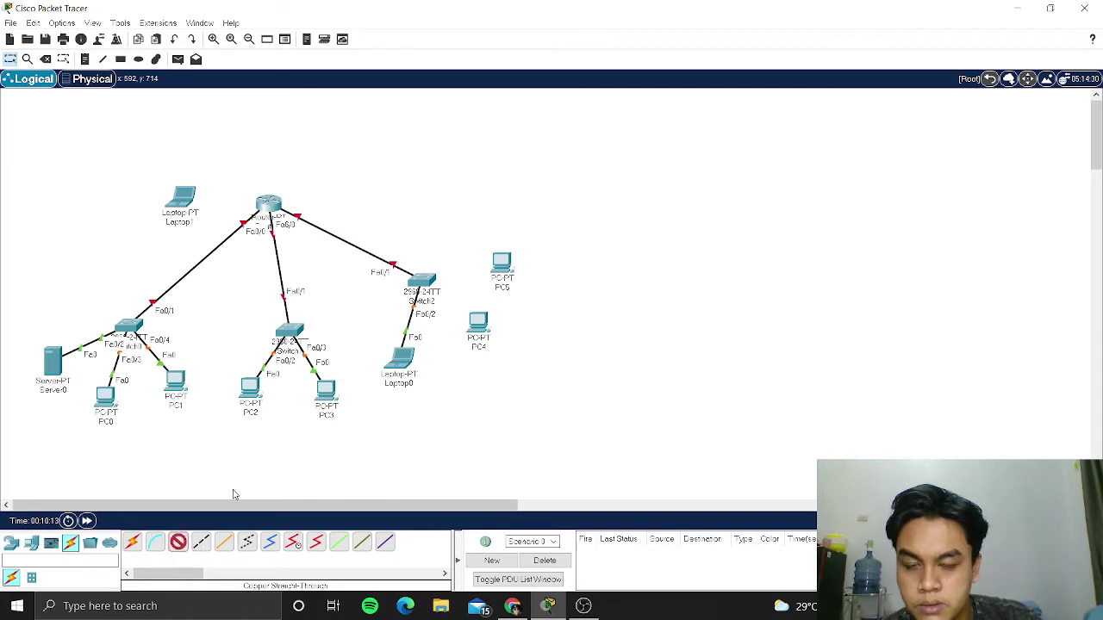
pyautogui.click(423, 282)
pyautogui.click(470, 22)
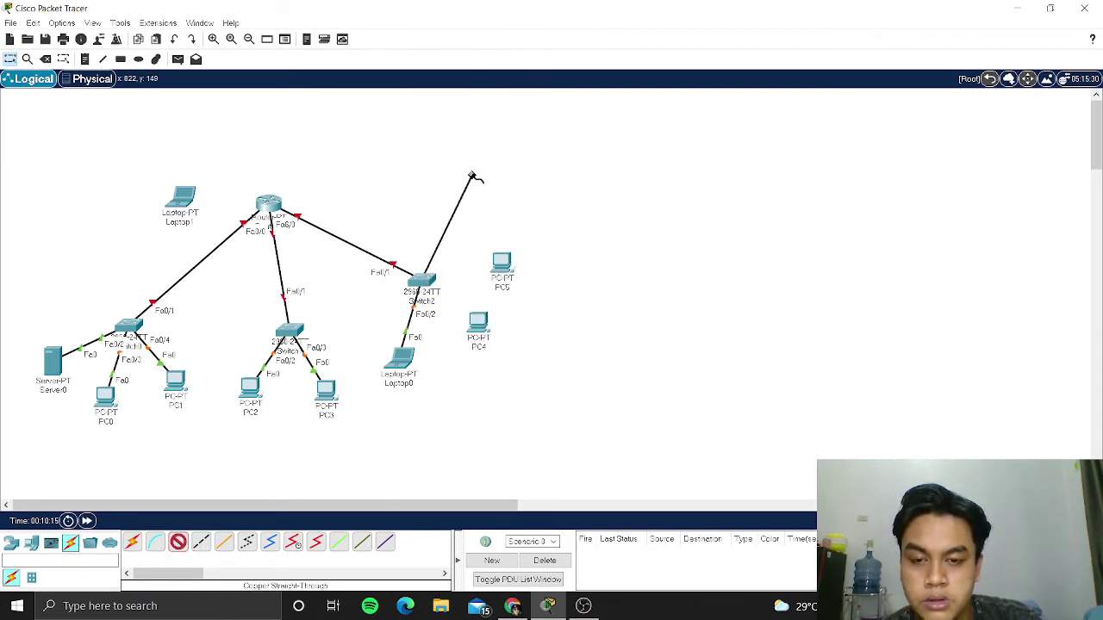
pyautogui.click(479, 328)
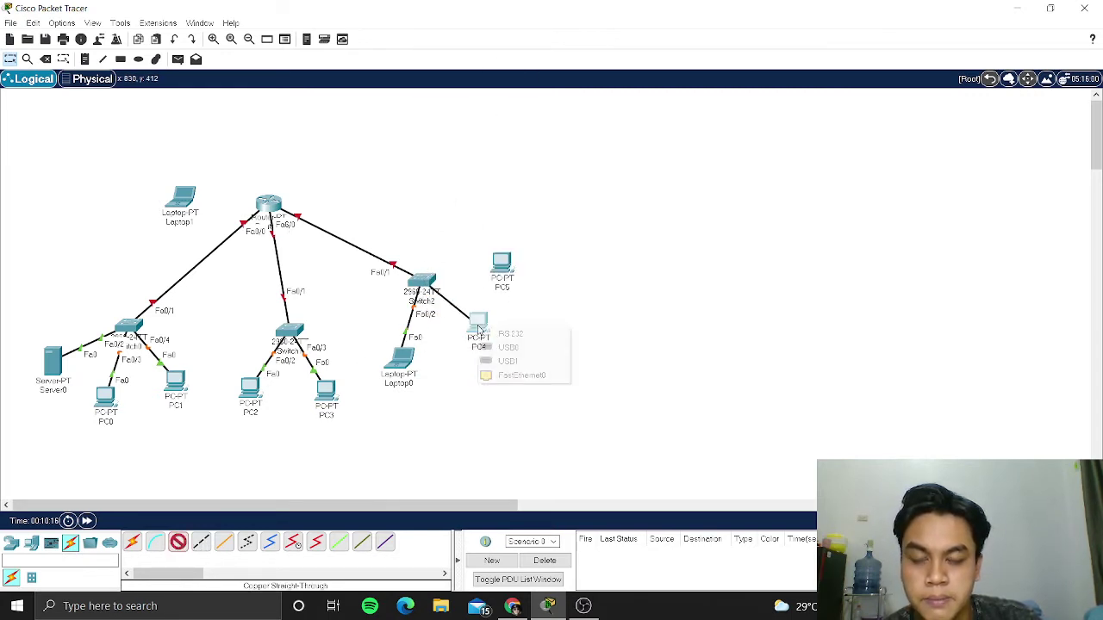
pyautogui.click(520, 375)
# Connect Switch2's FastEthernet0/4 to PC5's FastEthernet0 with a copper straight-through cable.
pyautogui.click(178, 542)
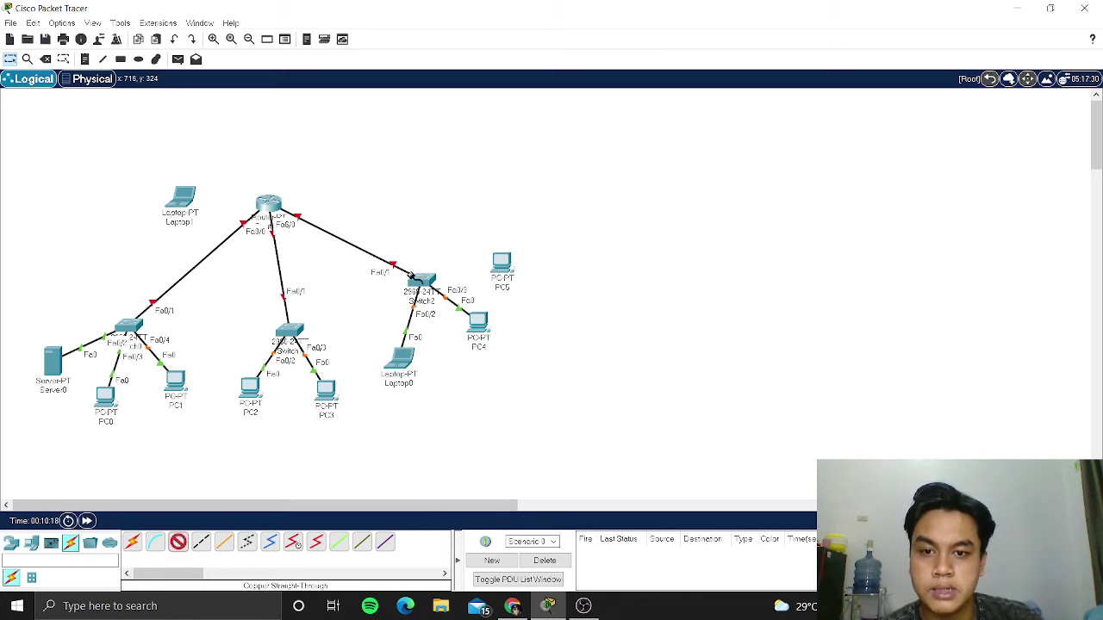
pyautogui.click(422, 282)
pyautogui.click(442, 306)
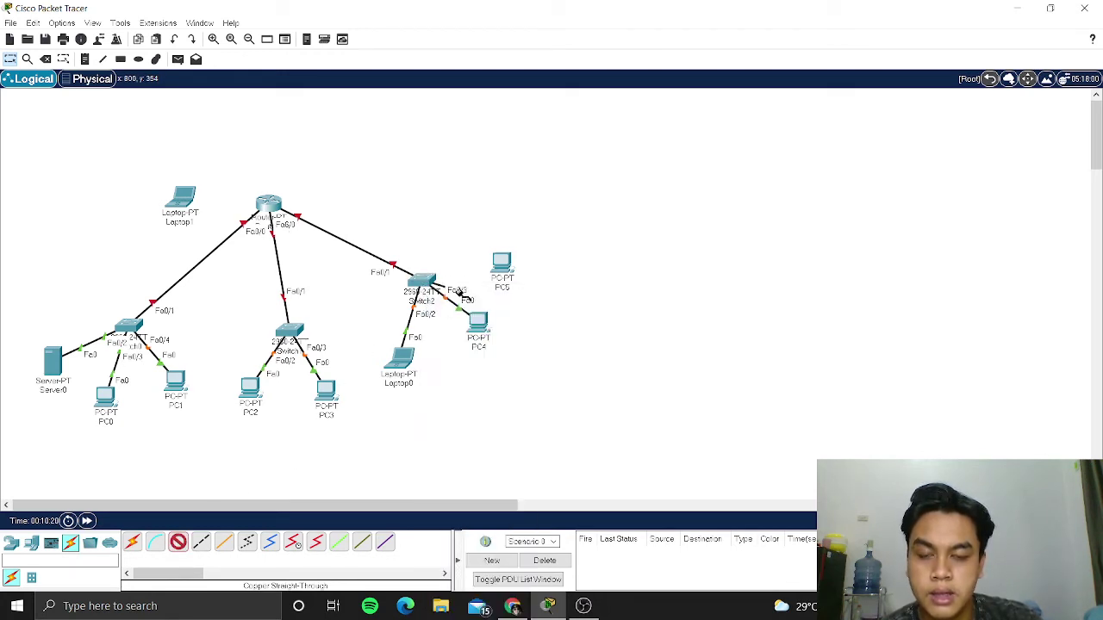
pyautogui.click(502, 262)
pyautogui.click(543, 319)
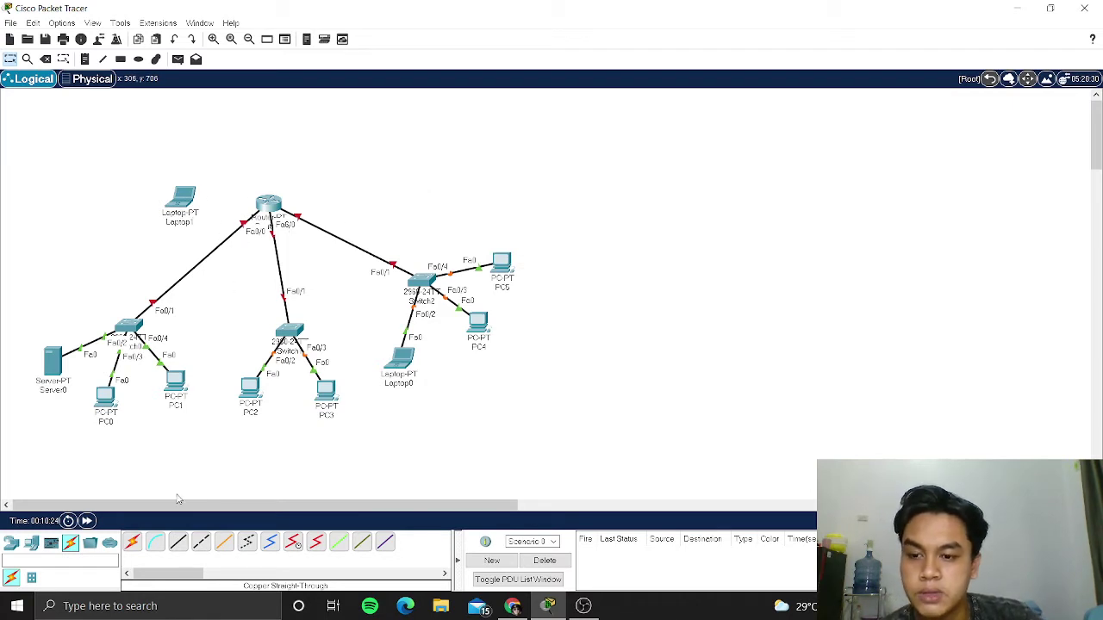
# Connect Router0's Console port to Laptop1's FastEthernet0 with a console cable.
pyautogui.click(155, 542)
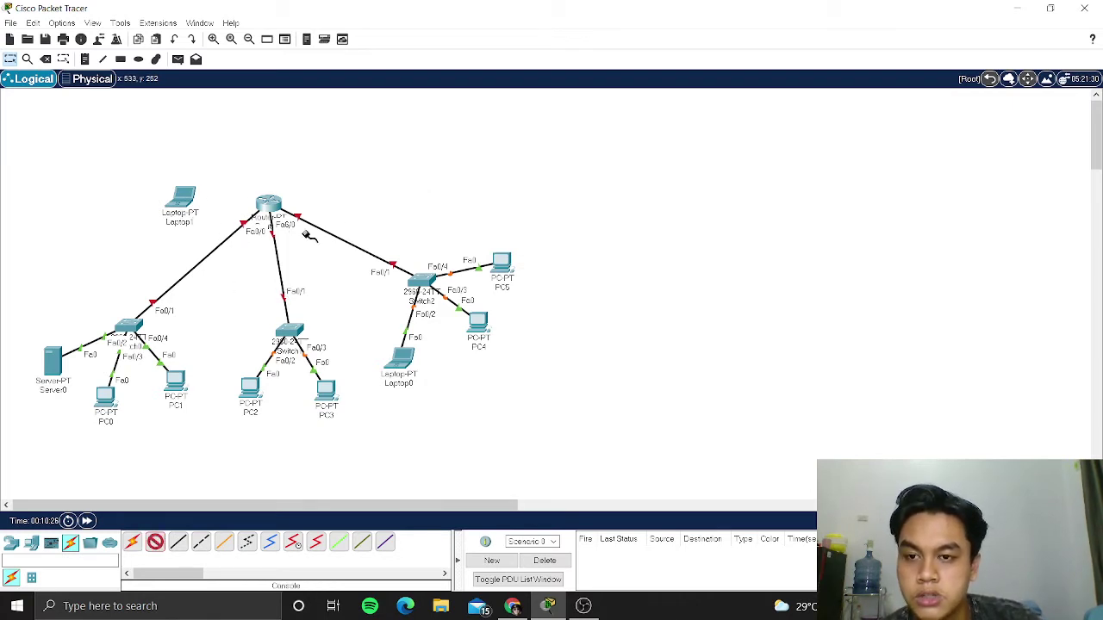
pyautogui.click(267, 205)
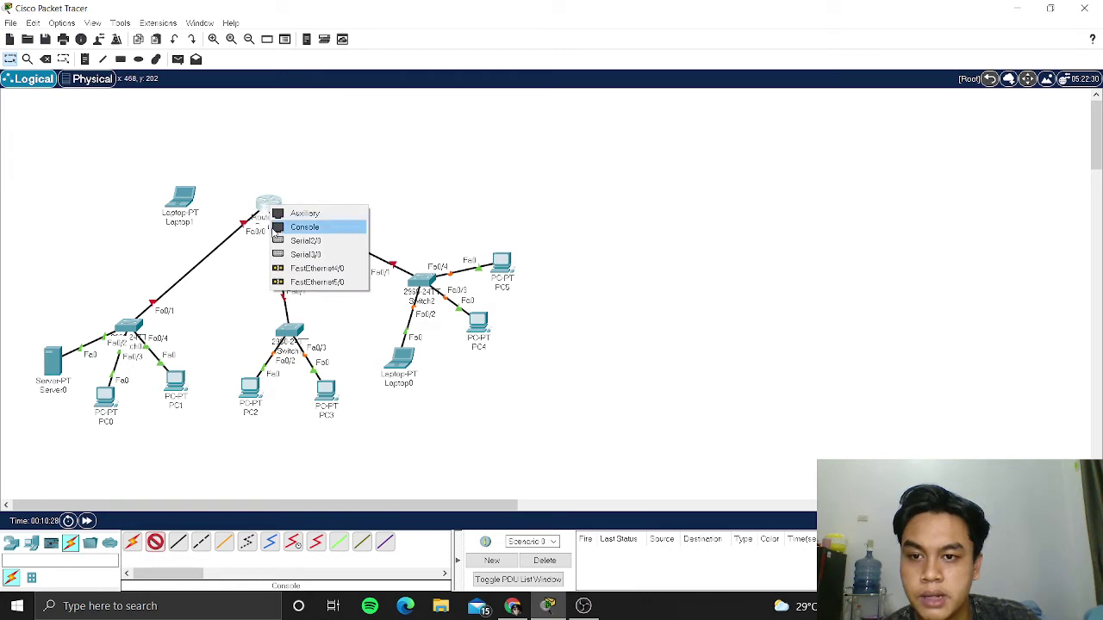
pyautogui.click(278, 226)
pyautogui.click(187, 198)
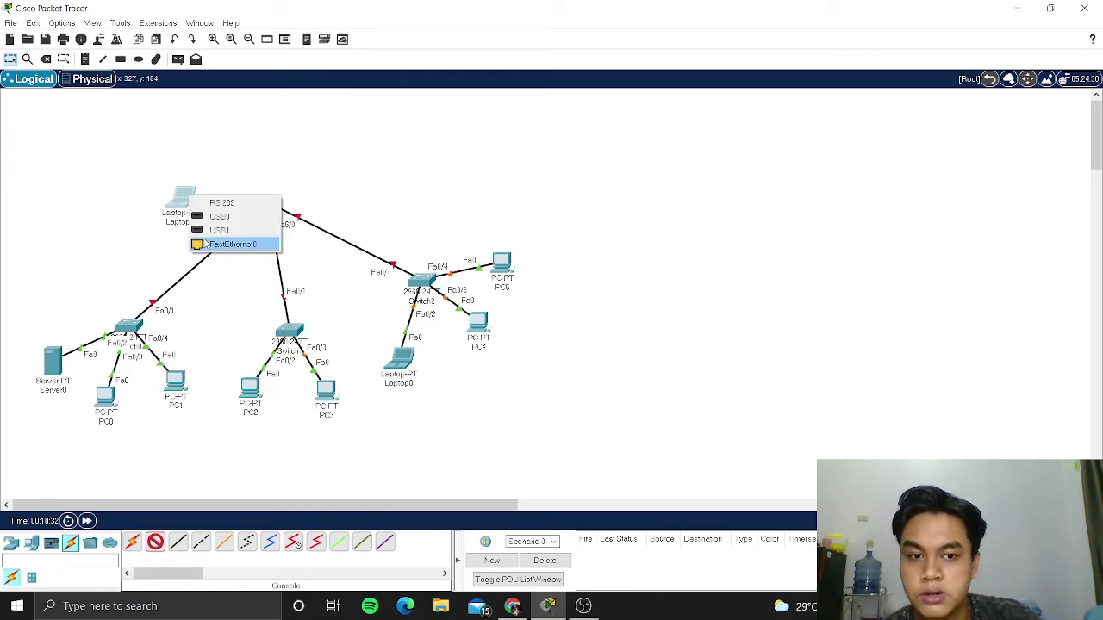
pyautogui.click(205, 243)
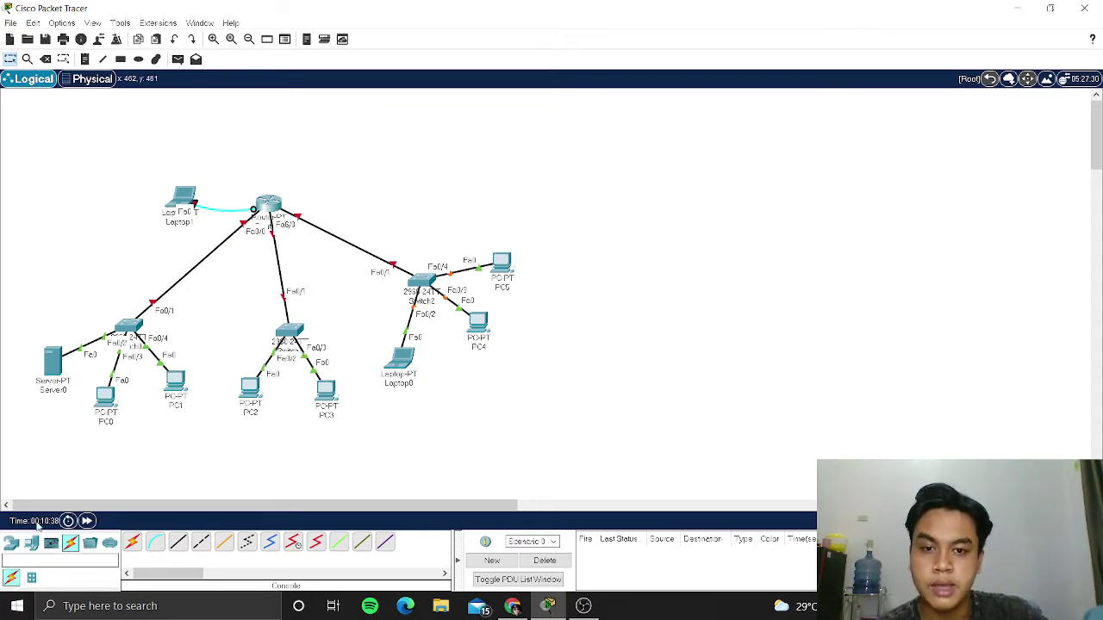
# Add a note reading 192.168.1.0 just above Switch0 to label its network.
pyautogui.press('n')
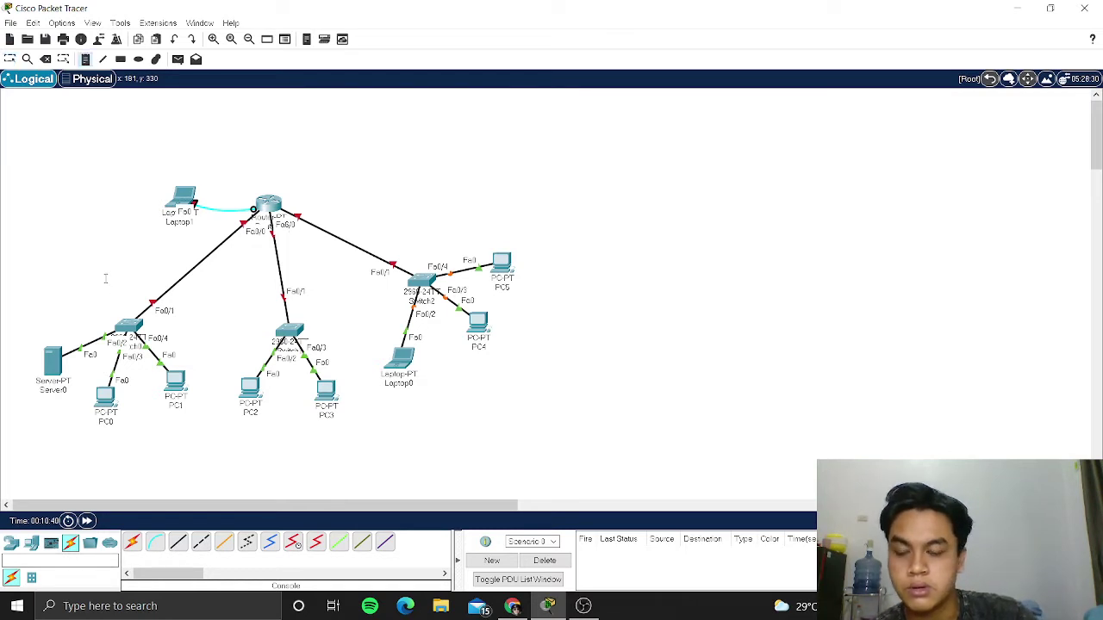
pyautogui.click(102, 305)
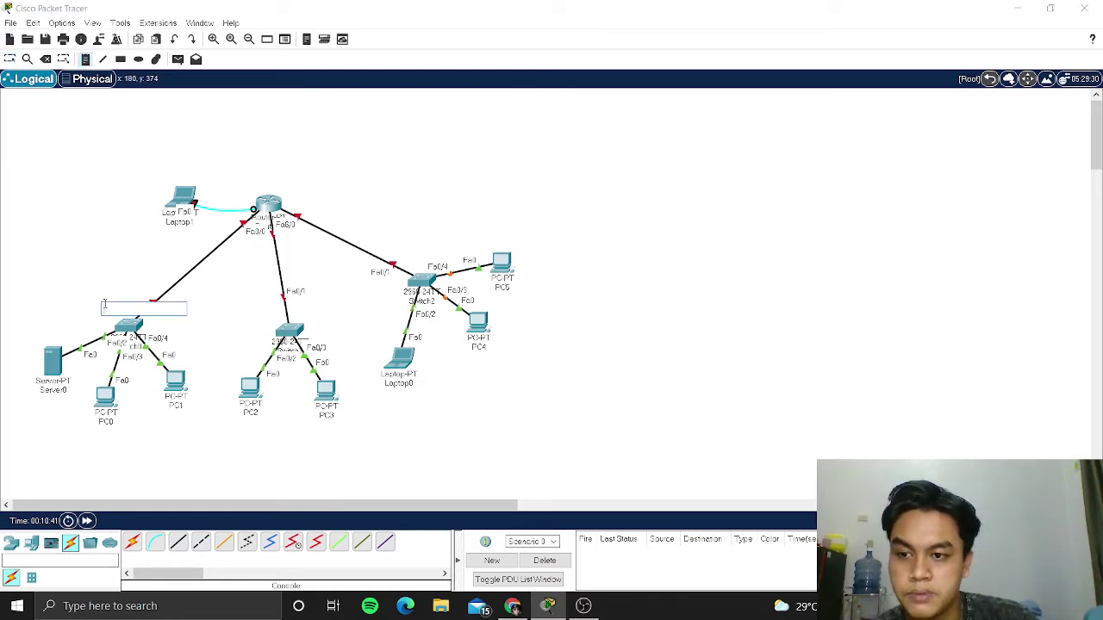
pyautogui.write('192')
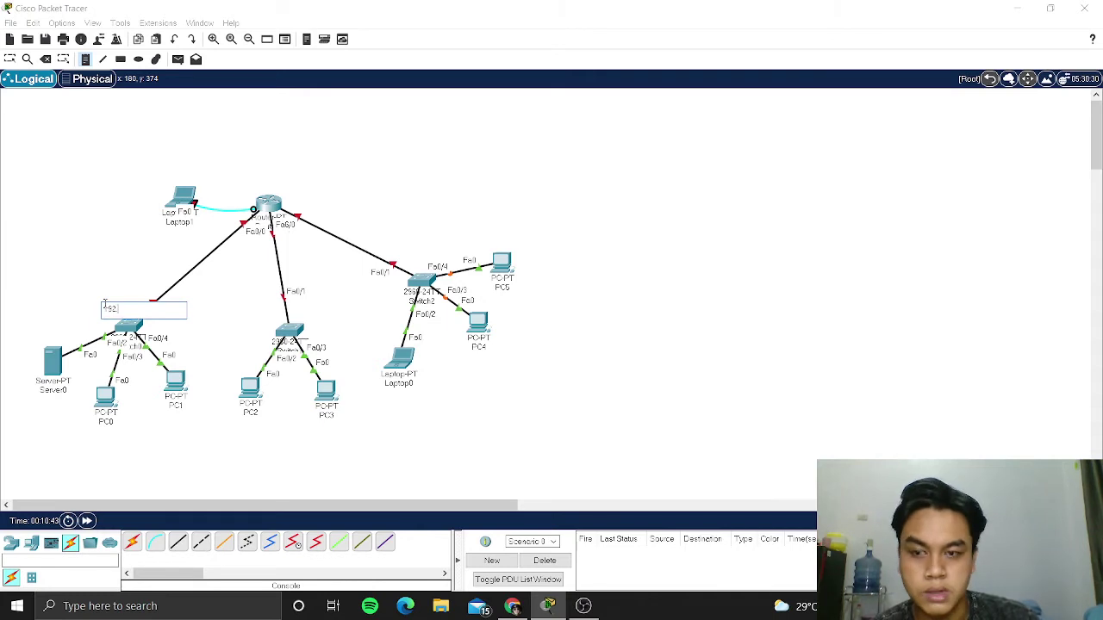
pyautogui.write('.168.1.0')
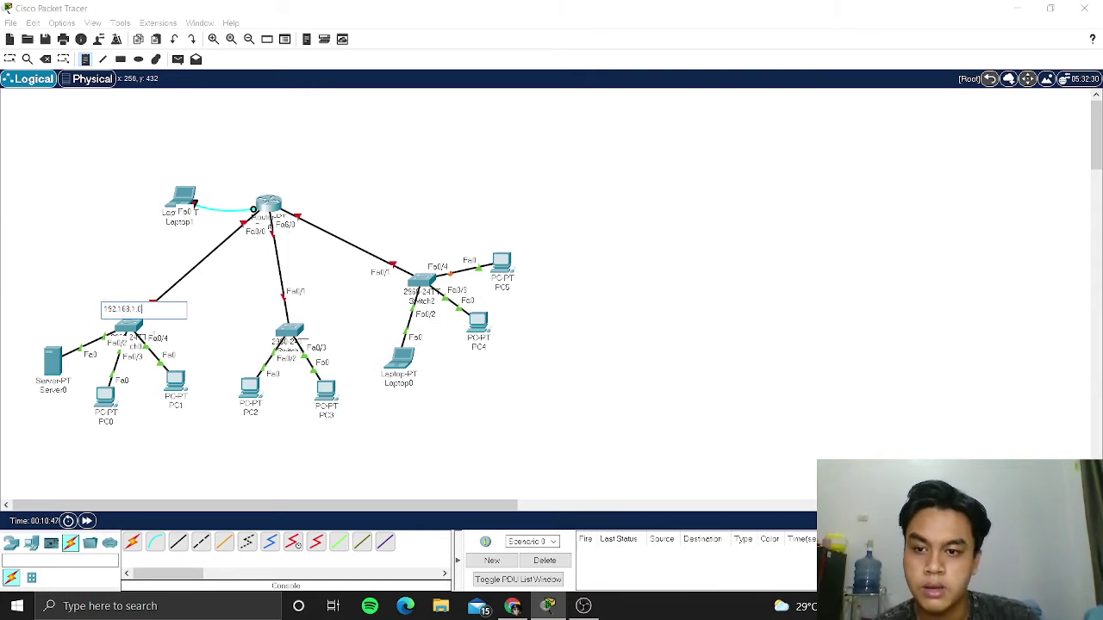
# Add a note reading 192.168.2.0 just above Switch1 to label its network.
pyautogui.click(249, 313)
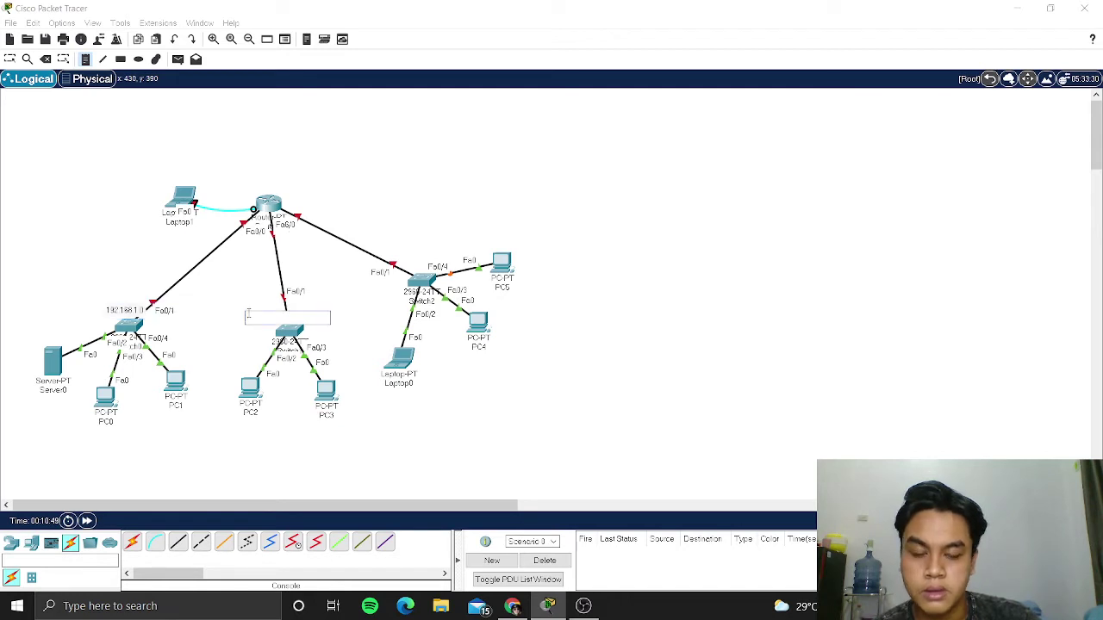
pyautogui.write('0.2')
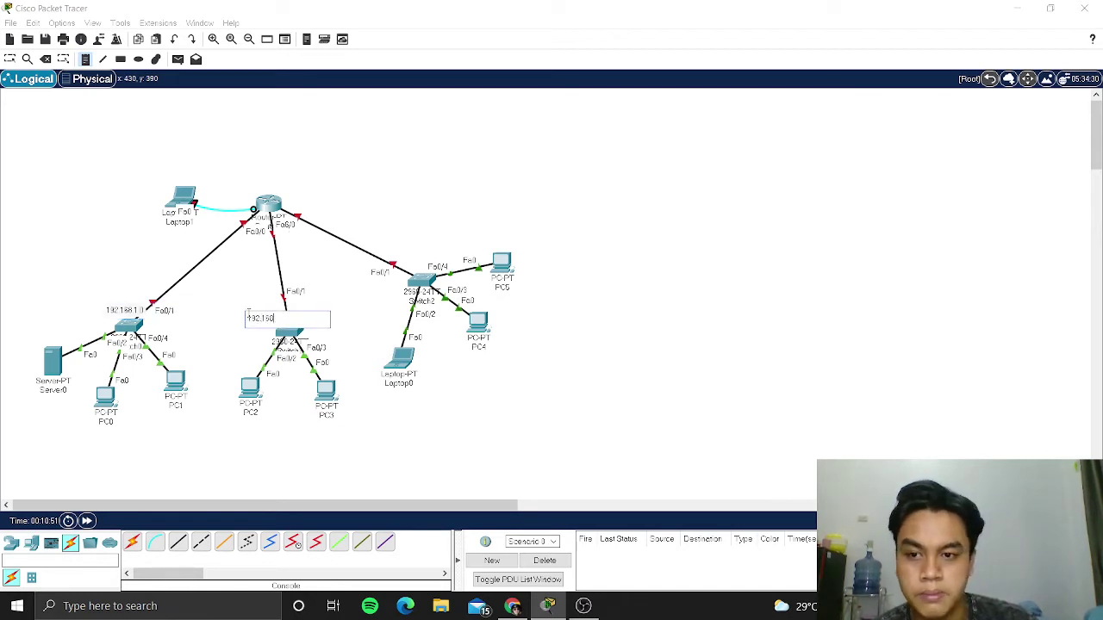
pyautogui.write('.0')
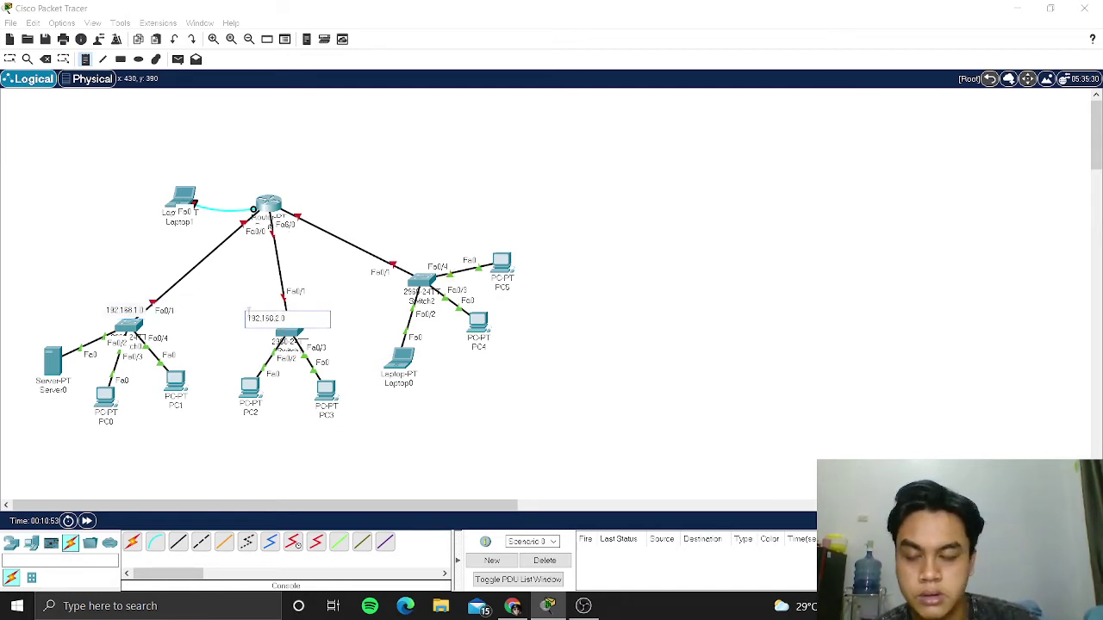
# Add a note reading 192.168.3.0 above Switch2, and shift the 192.168.2.0 and 192.168.3.0 notes slightly to the left.
pyautogui.click(414, 244)
pyautogui.write('1')
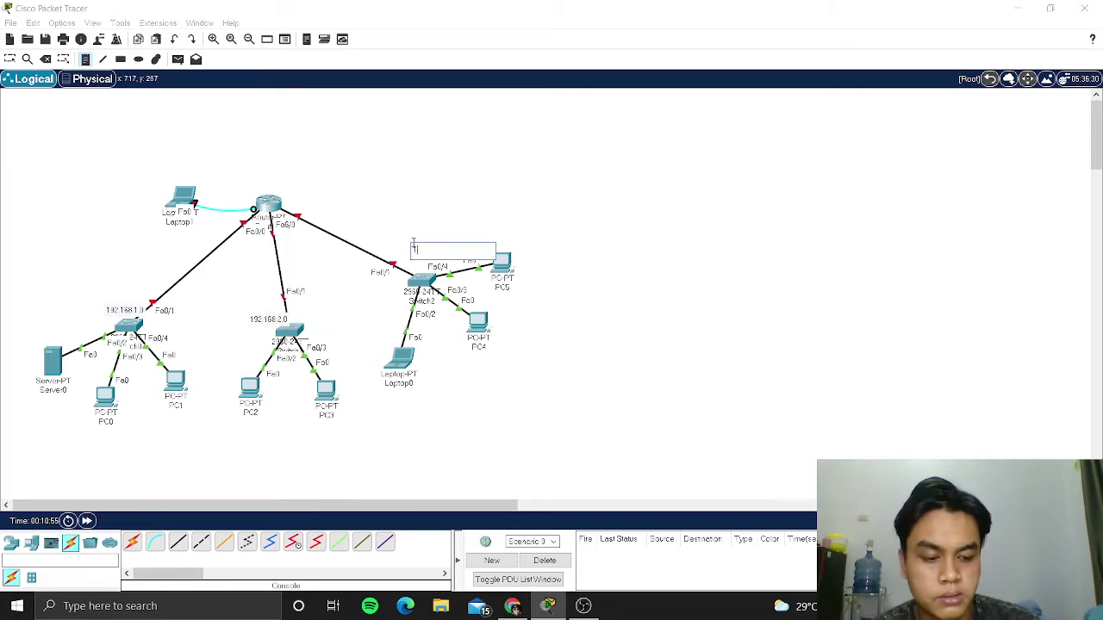
pyautogui.write('92.168.3.0')
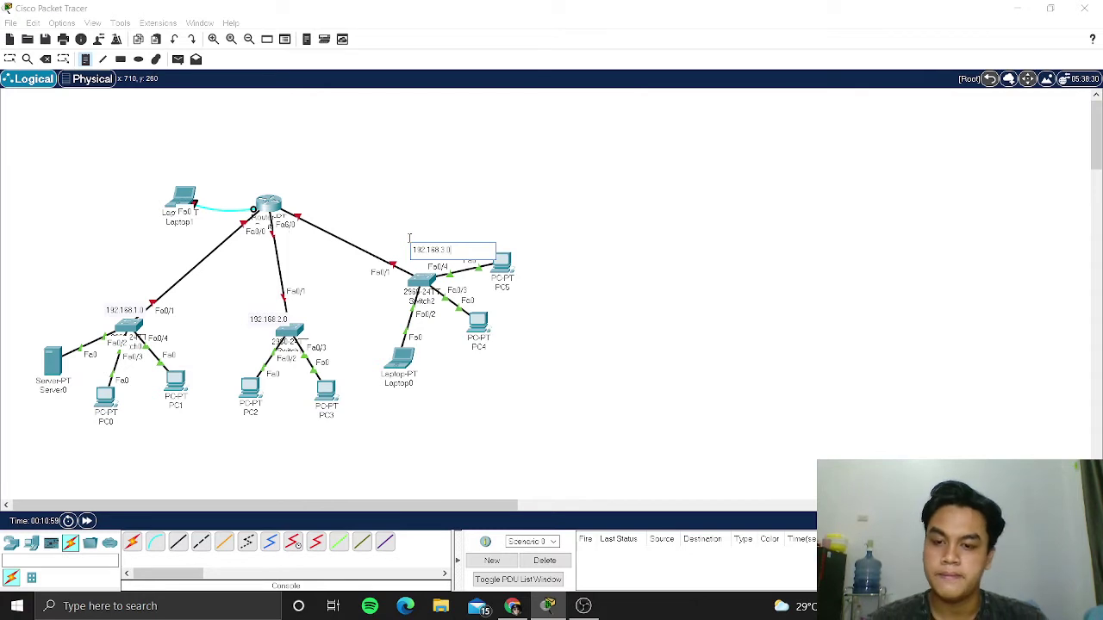
pyautogui.press('Escape')
pyautogui.moveTo(282, 322); pyautogui.dragTo(270, 317)
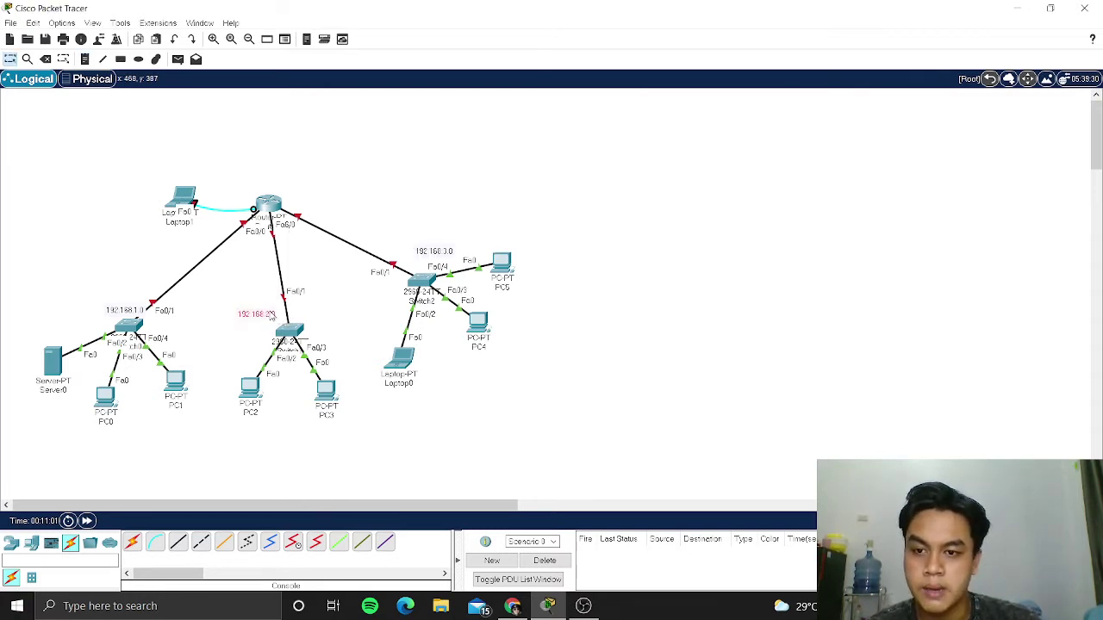
pyautogui.moveTo(435, 252); pyautogui.dragTo(429, 254)
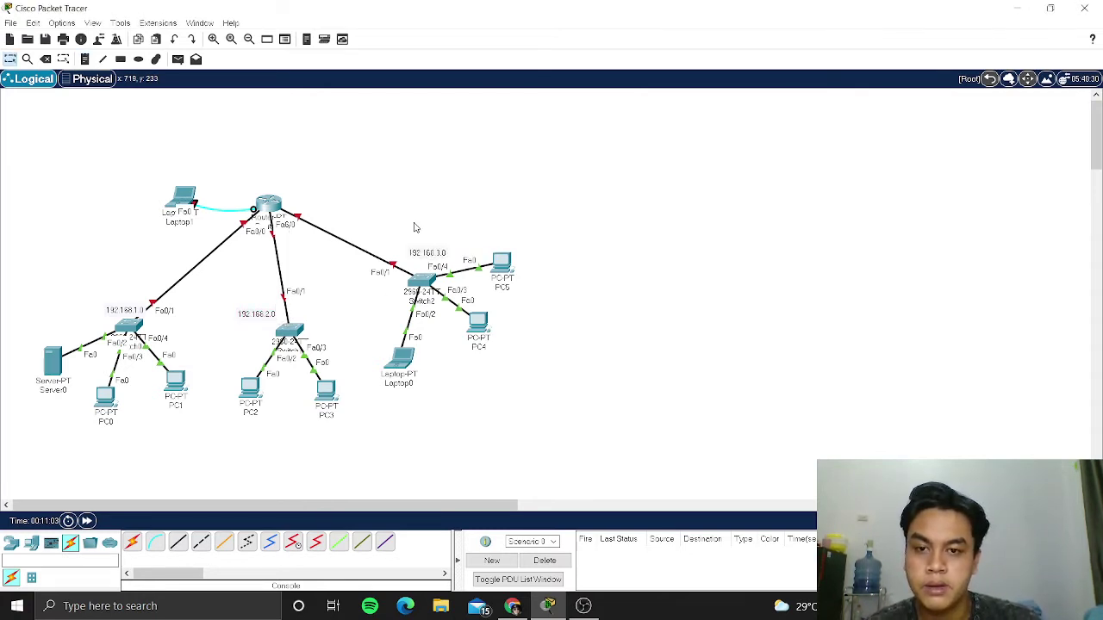
pyautogui.click(183, 201)
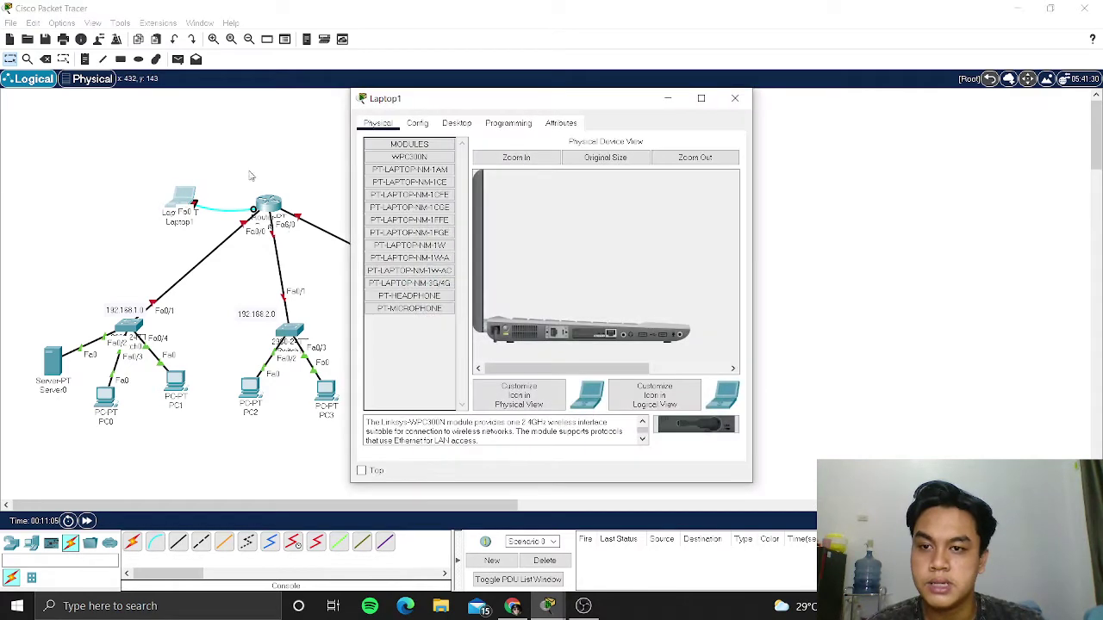
pyautogui.click(746, 108)
pyautogui.press('Delete')
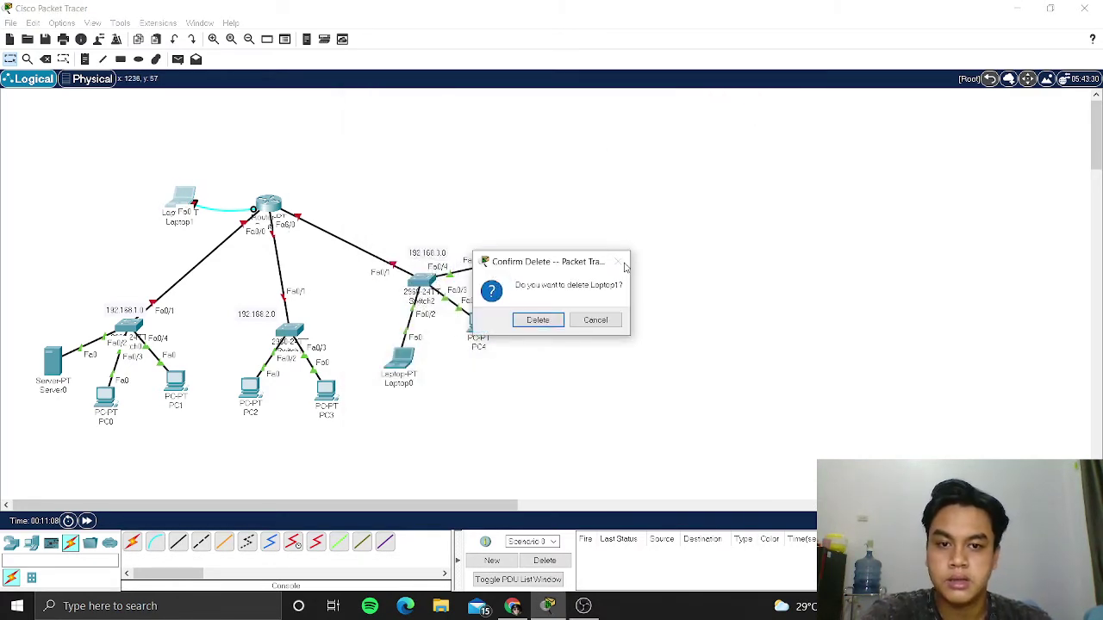
pyautogui.click(594, 322)
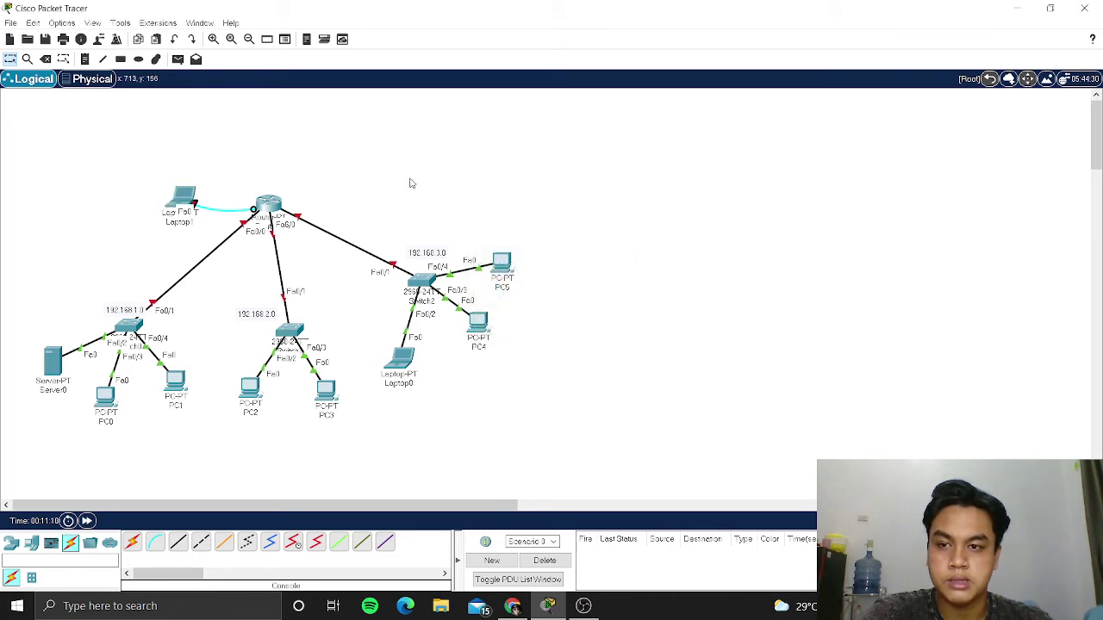
# Delete the console cable between Laptop1 and Router0.
pyautogui.press('Delete')
pyautogui.click(230, 211)
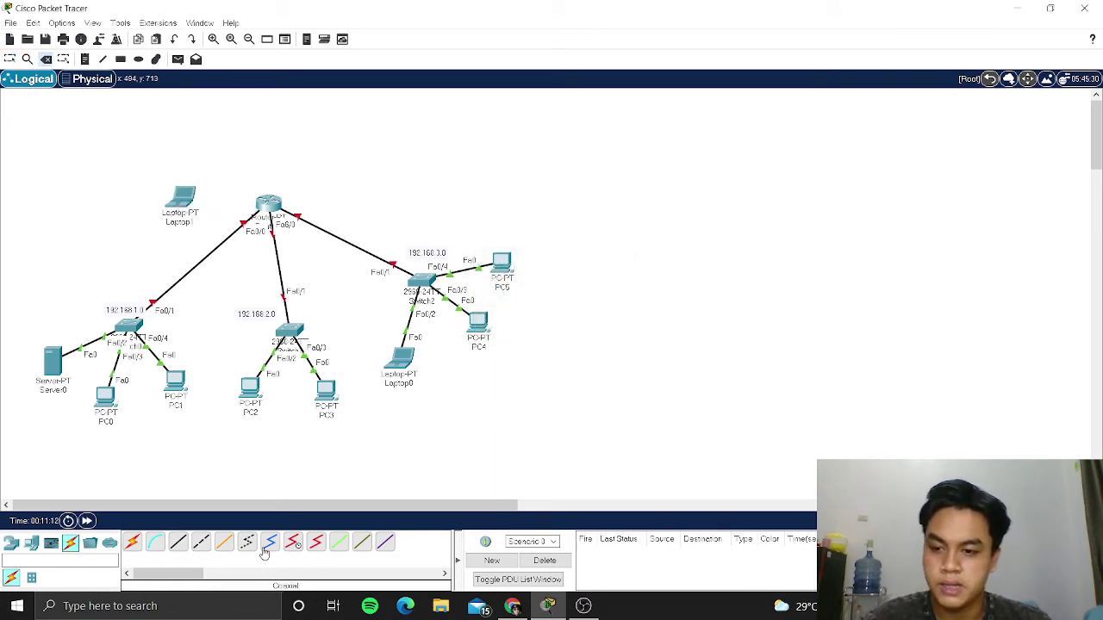
pyautogui.press('Escape')
# Connect Router0's Console port to Laptop1's RS 232 port with a console cable.
pyautogui.click(155, 541)
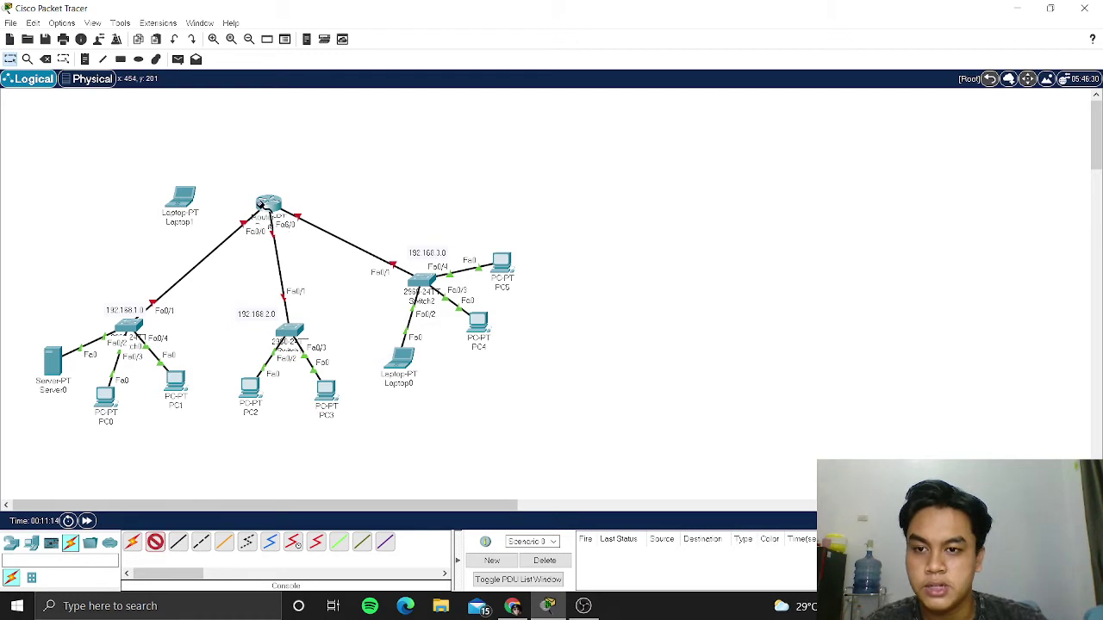
pyautogui.click(262, 203)
pyautogui.click(308, 226)
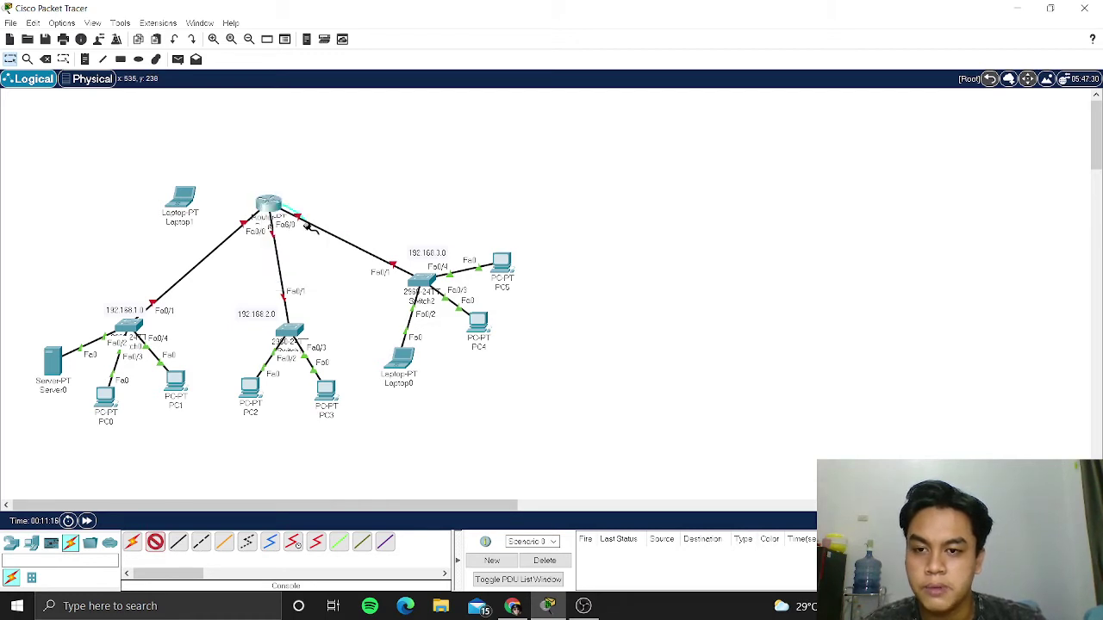
pyautogui.click(183, 200)
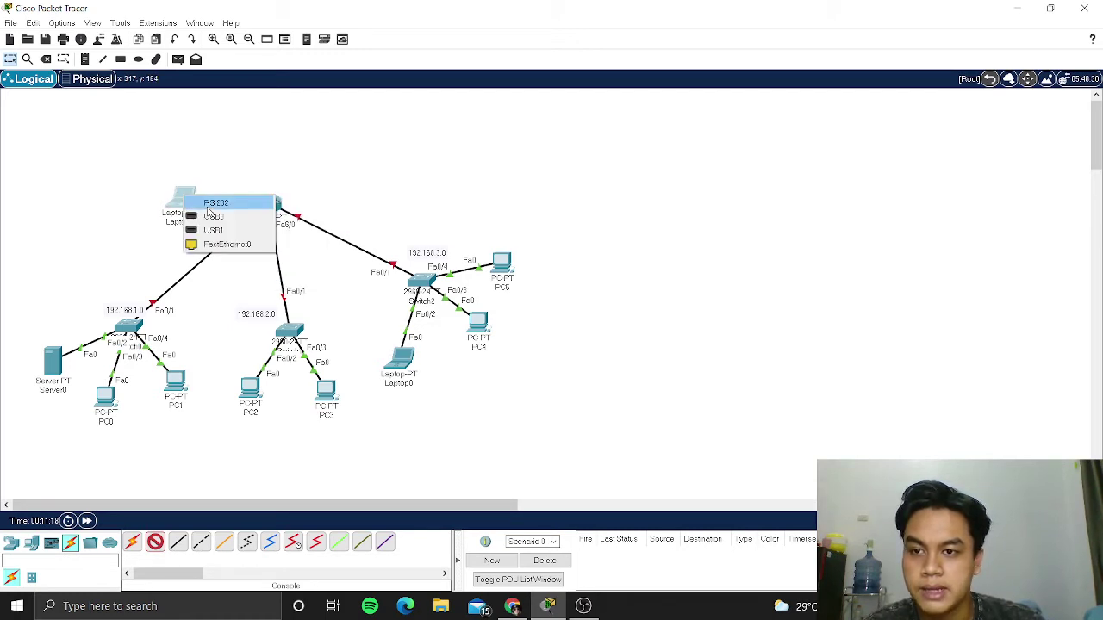
pyautogui.click(208, 204)
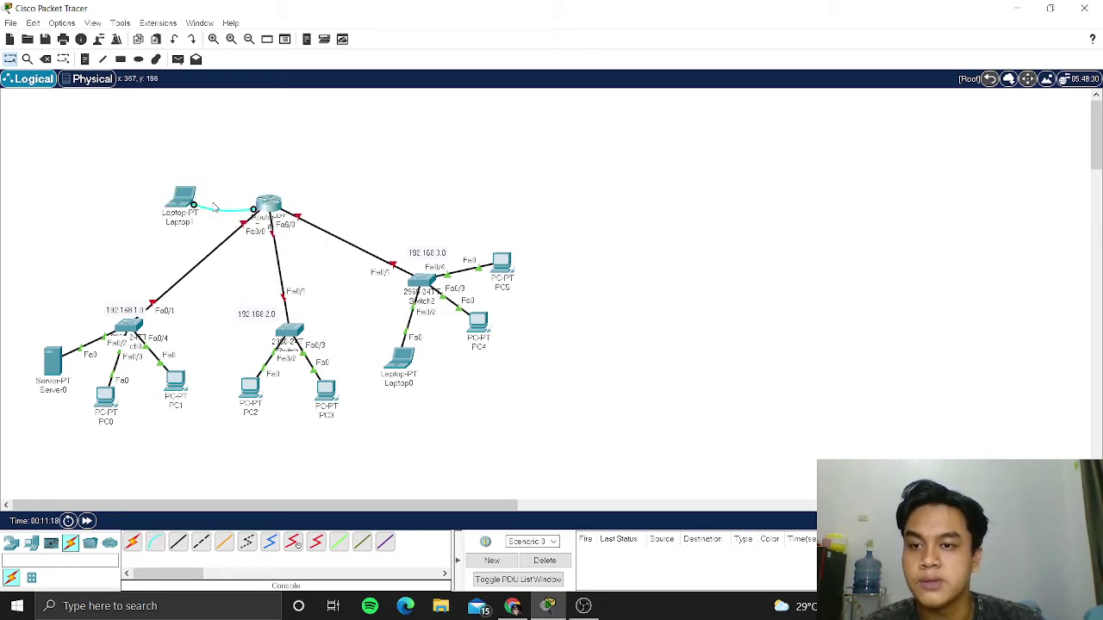
pyautogui.click(271, 204)
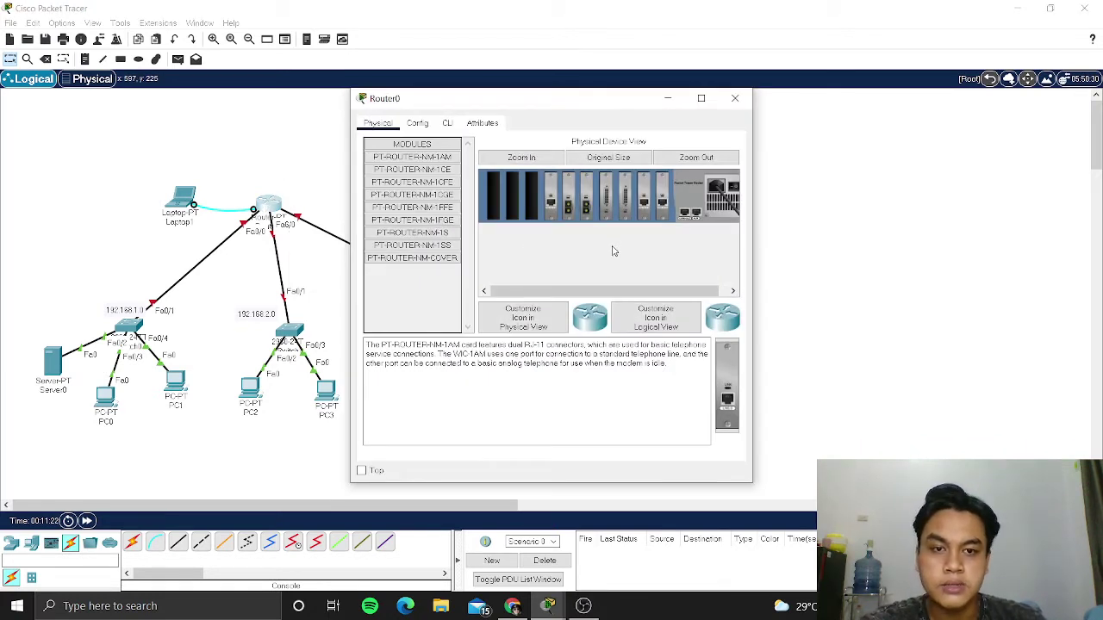
pyautogui.moveTo(620, 291); pyautogui.dragTo(629, 290)
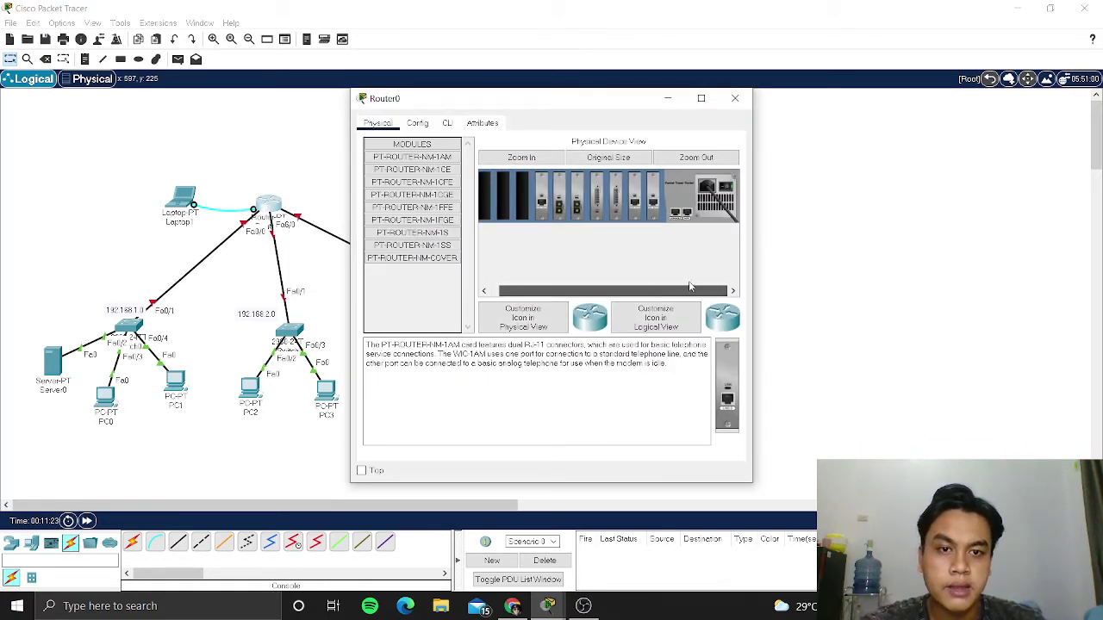
pyautogui.click(734, 100)
# Open a terminal session on Laptop1 with the default port configuration and move its window clear of Router0 and the switches.
pyautogui.click(190, 196)
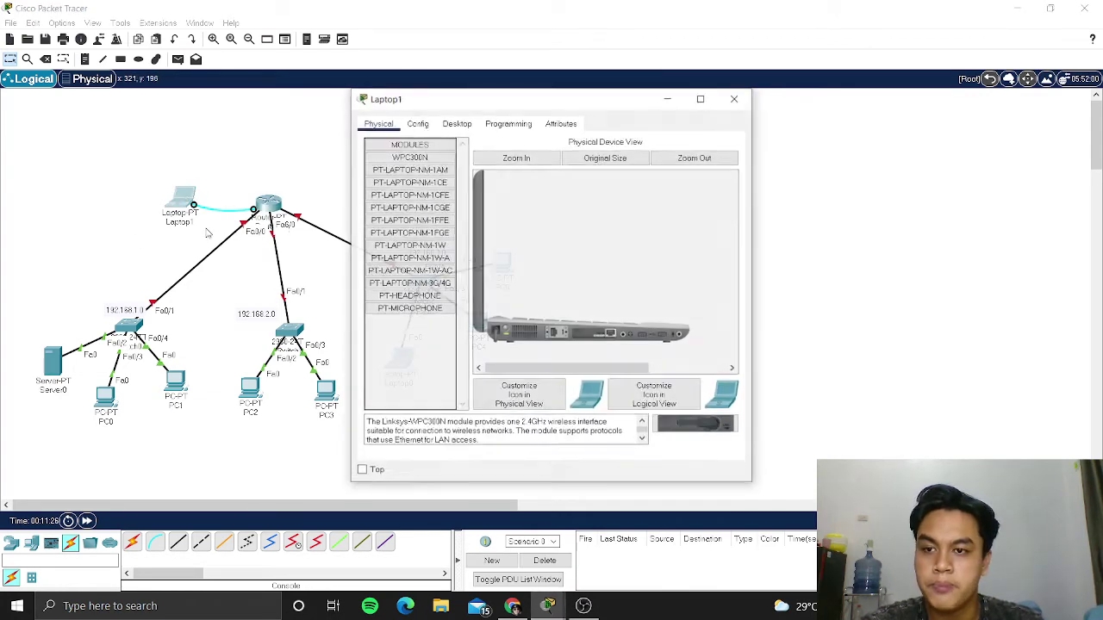
pyautogui.click(457, 126)
pyautogui.click(545, 185)
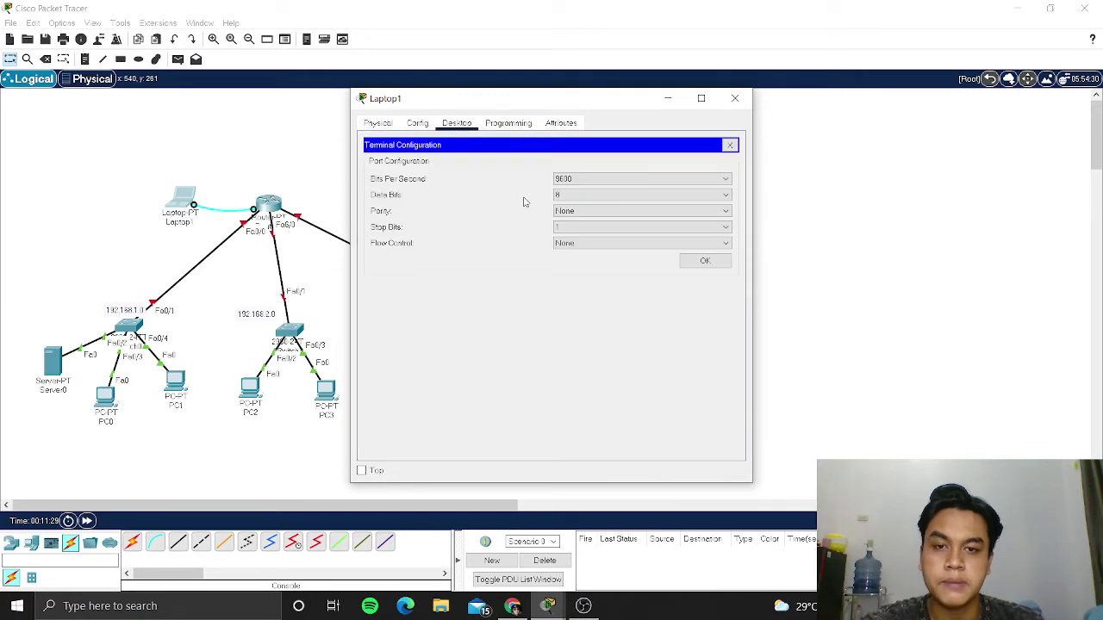
pyautogui.click(706, 260)
pyautogui.moveTo(620, 98); pyautogui.dragTo(776, 115)
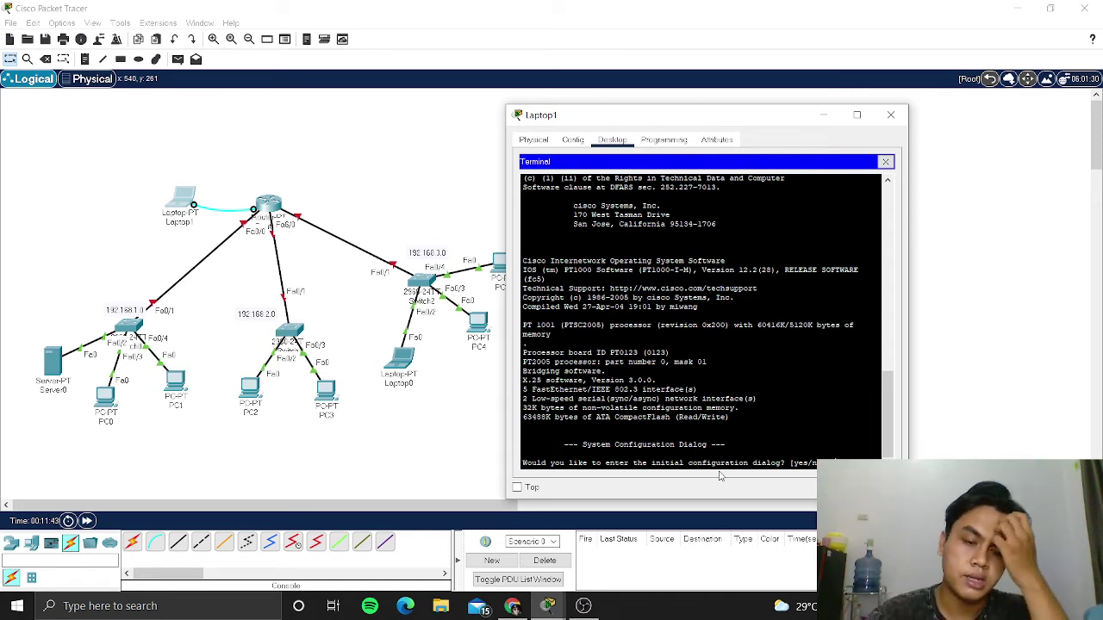
# Answer no to the router's initial configuration dialog and start the command-line session.
pyautogui.write('no')
pyautogui.press('Return')
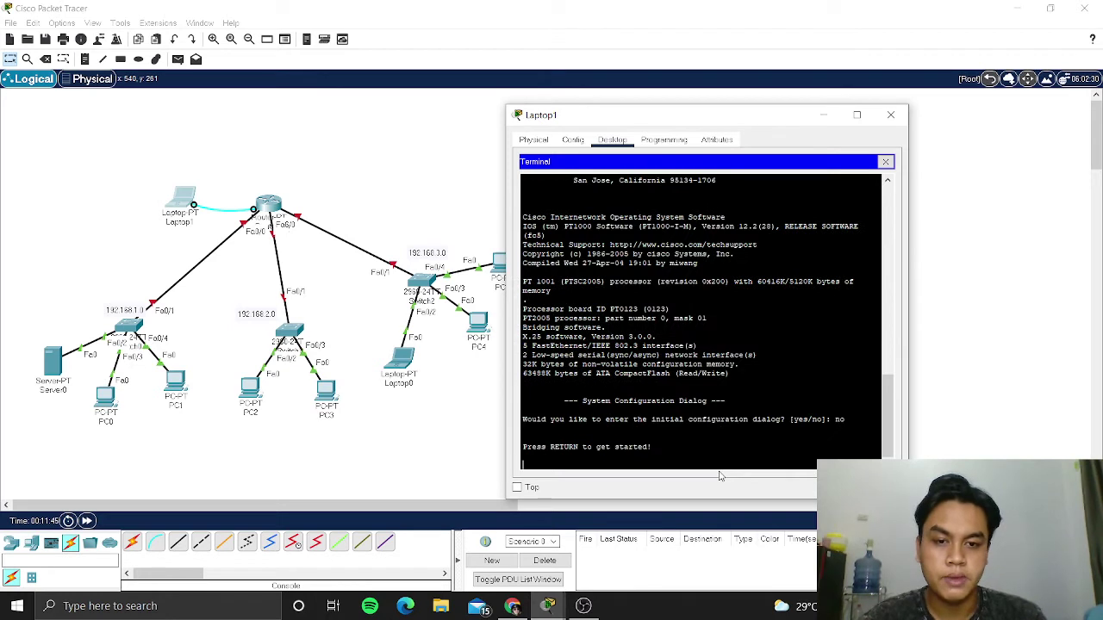
pyautogui.press('Return')
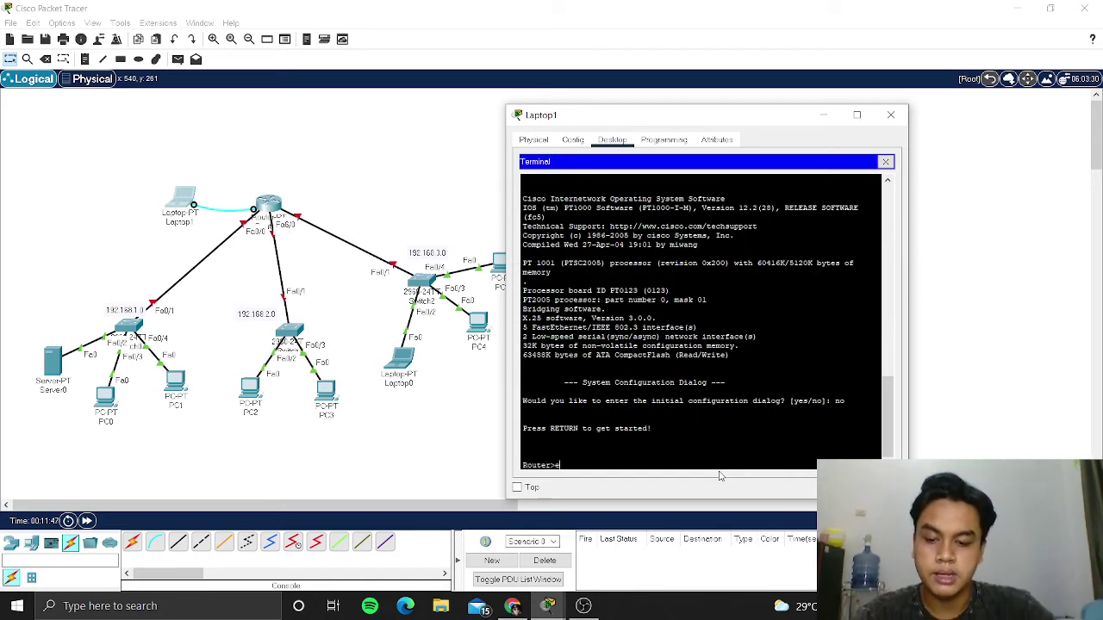
# Enter the router's global configuration mode with the commands en and conf t.
pyautogui.write('en')
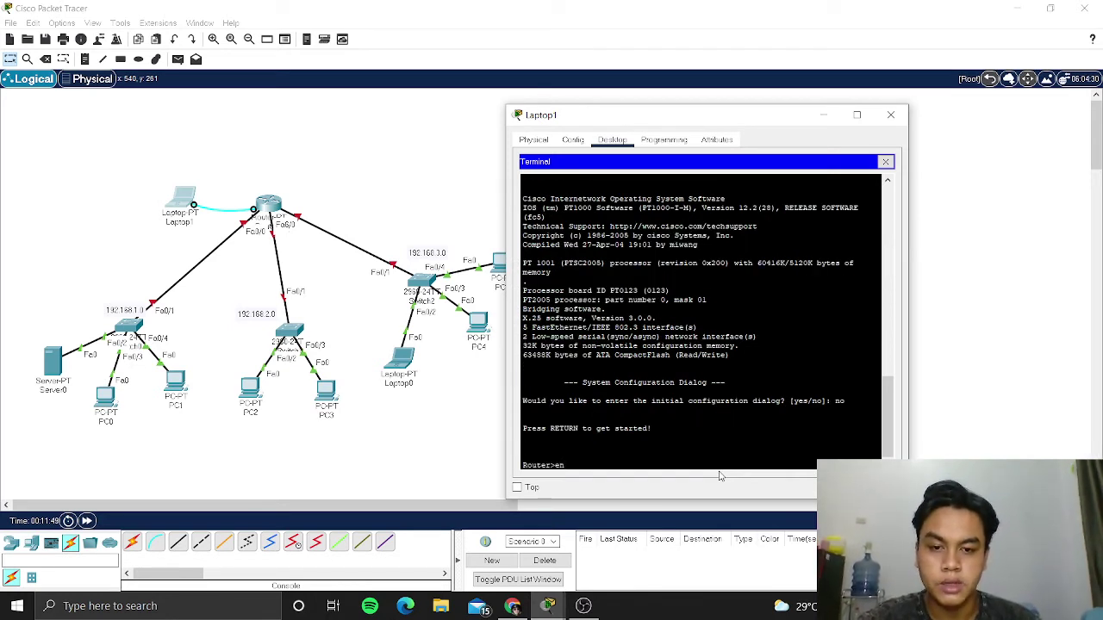
pyautogui.press('Return')
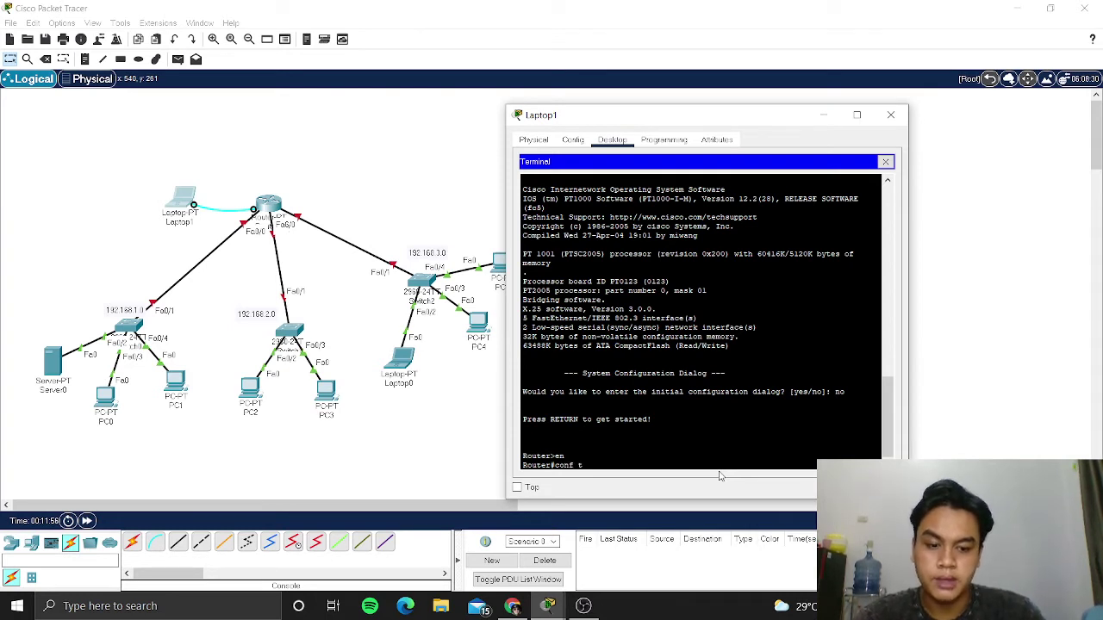
pyautogui.press('Return')
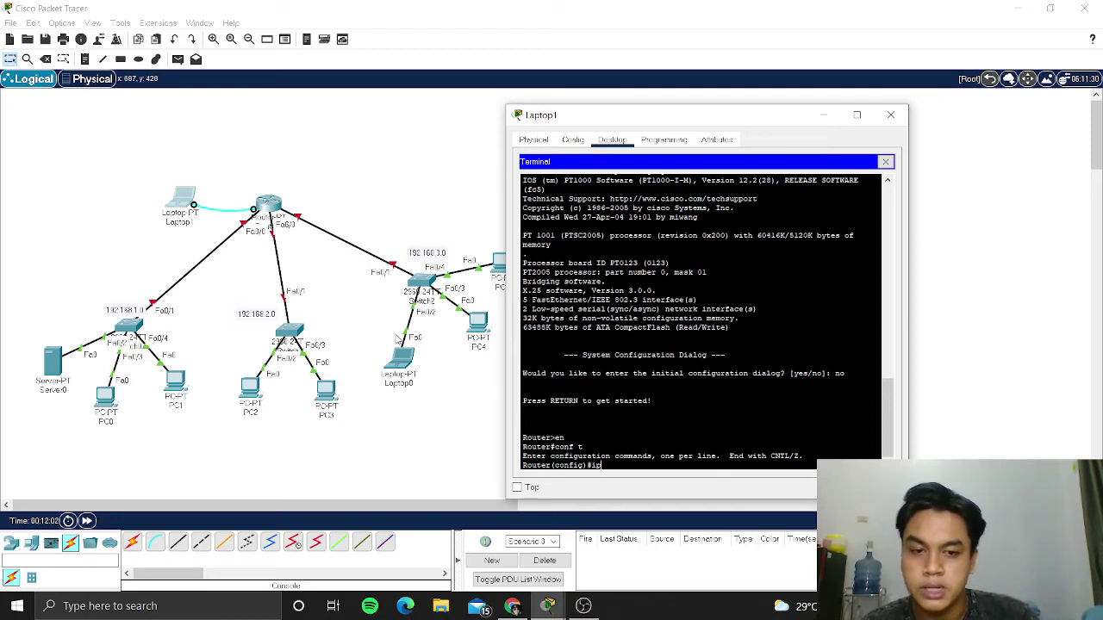
pyautogui.write('ip ad')
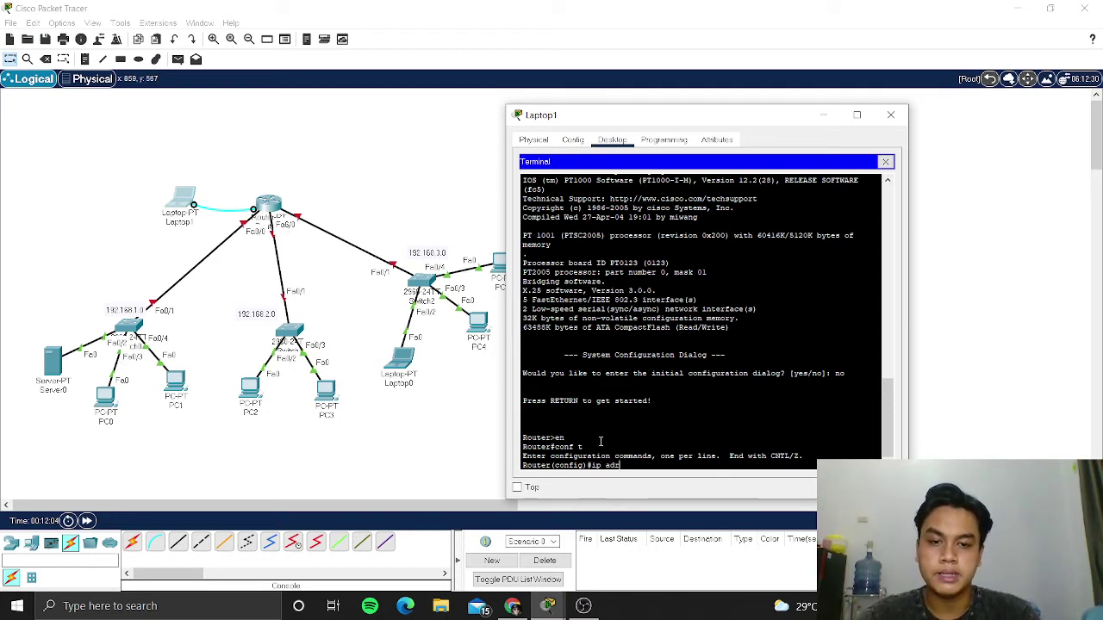
pyautogui.write('d')
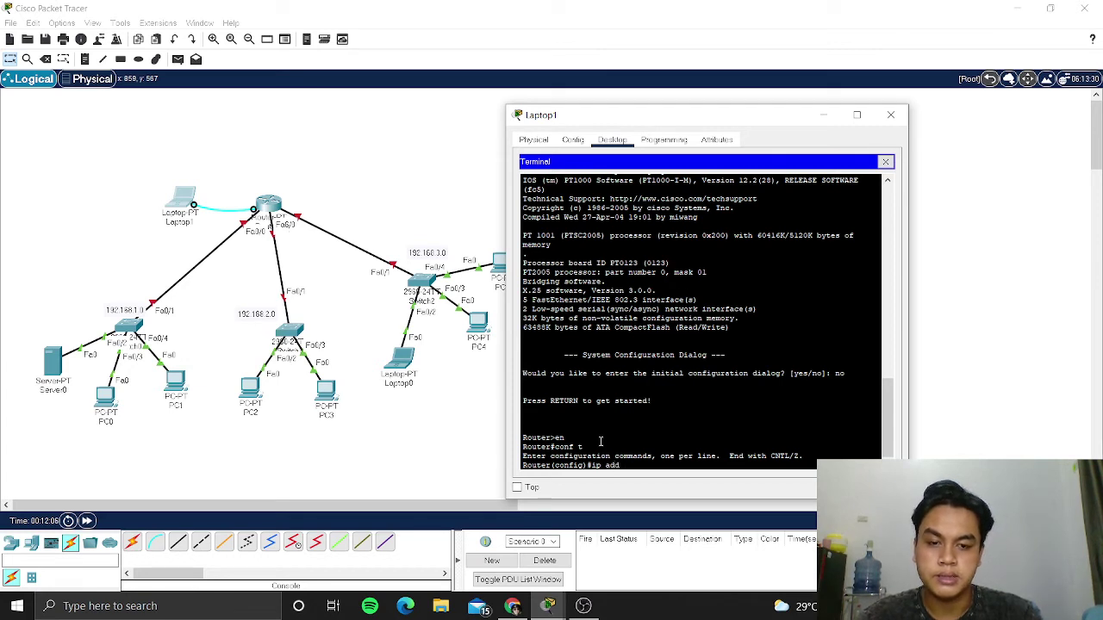
pyautogui.write('ress')
pyautogui.press('BackSpace')
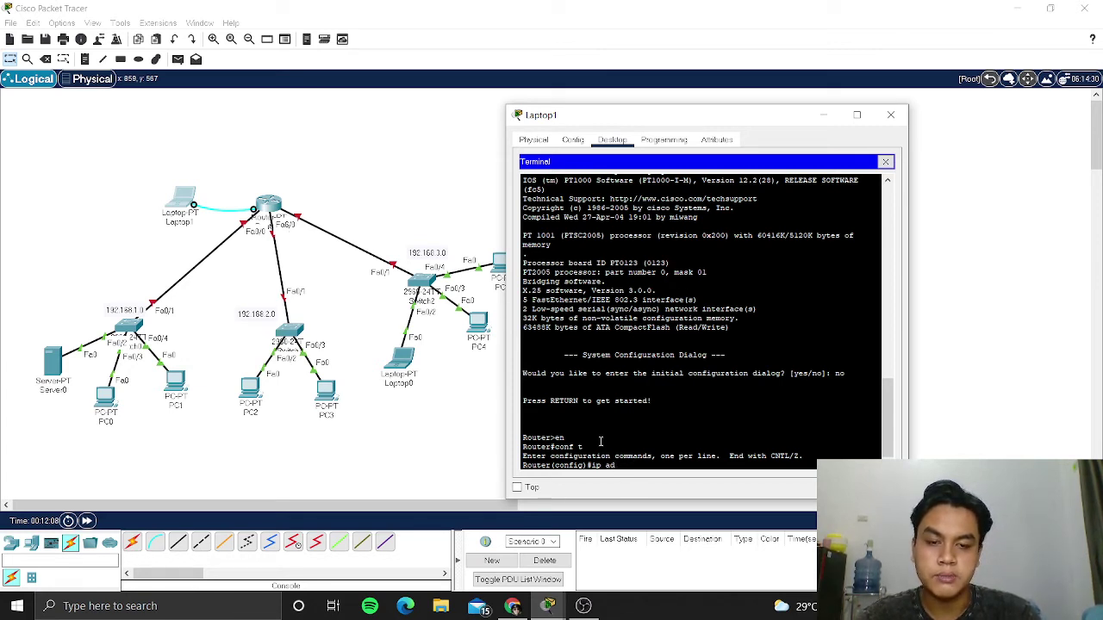
pyautogui.press('BackSpace')
pyautogui.press('BackSpace')
pyautogui.press('BackSpace')
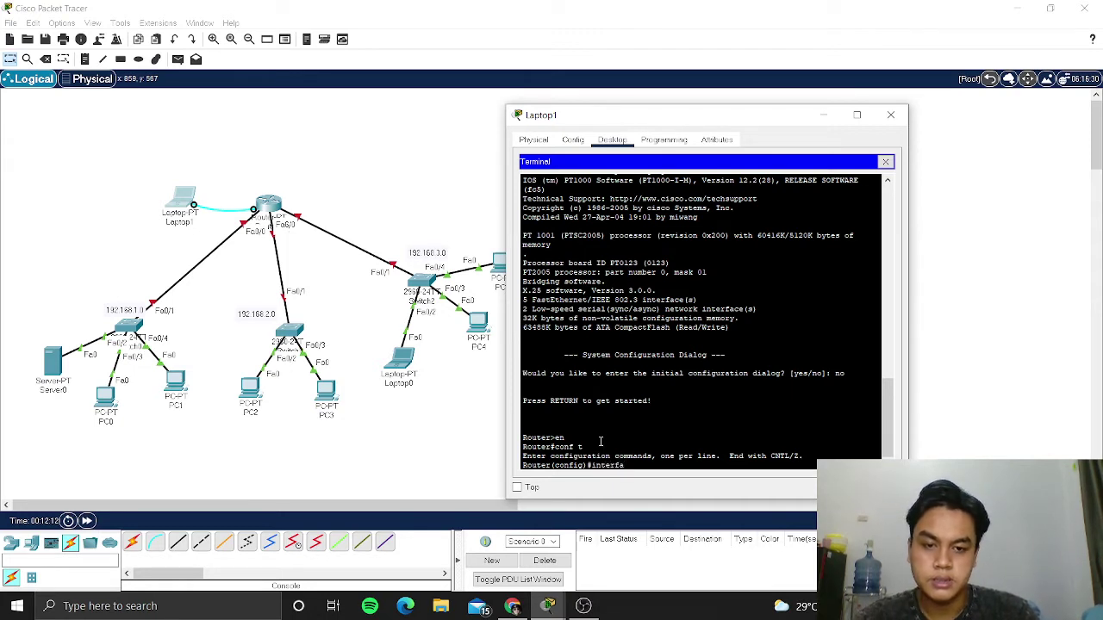
# Enter configuration mode for the router's first Ethernet port with the command interface fa0/0.
pyautogui.press('BackSpace')
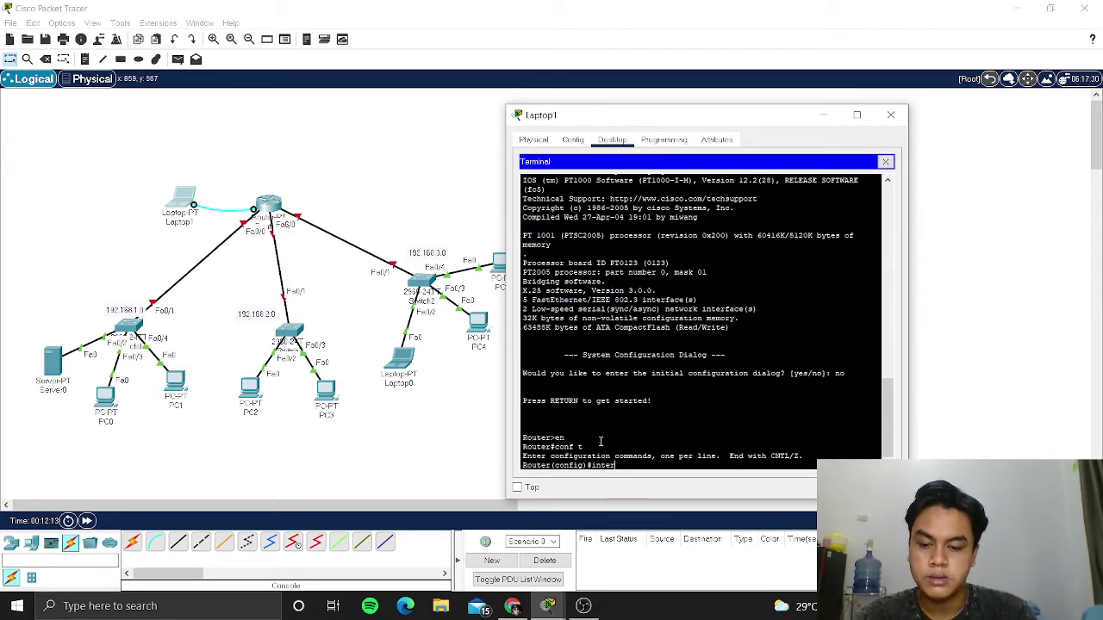
pyautogui.write('interface fa')
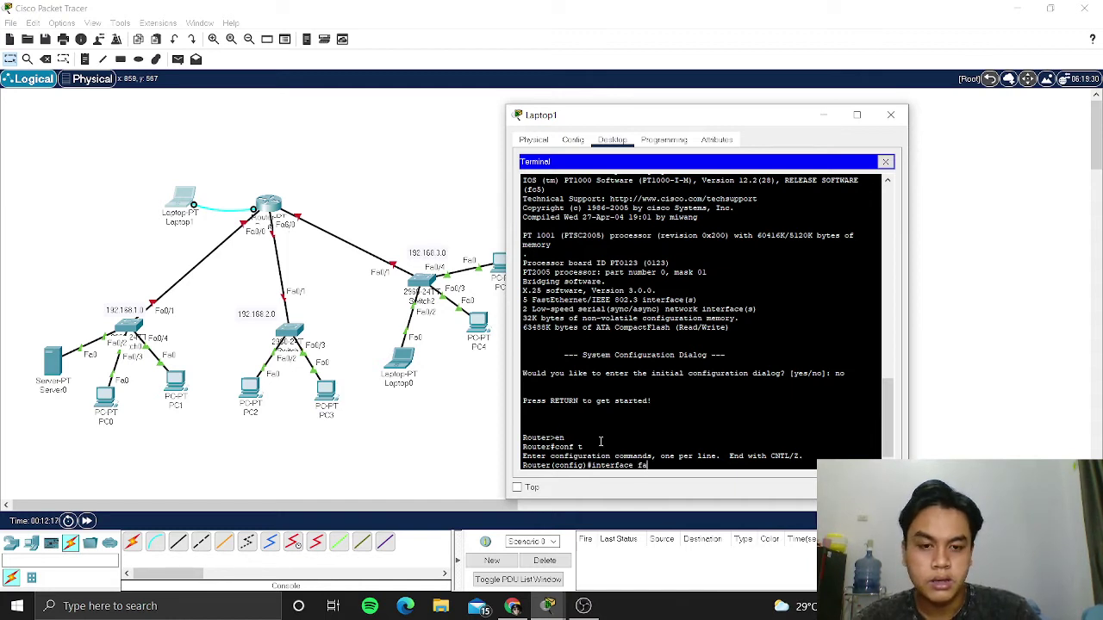
pyautogui.write('0/0')
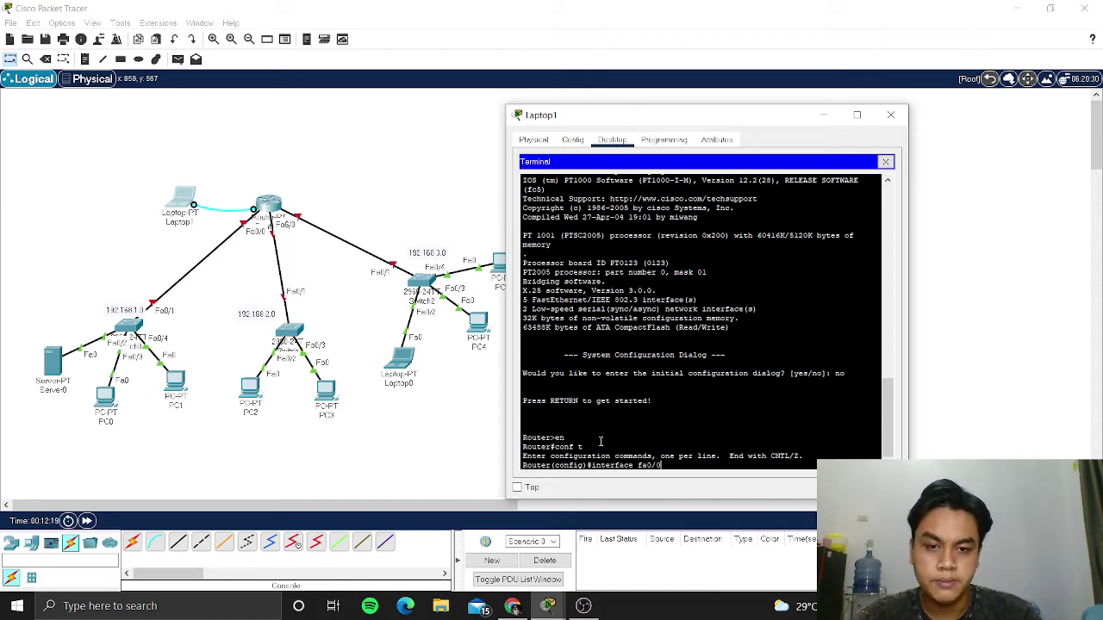
pyautogui.press('Return')
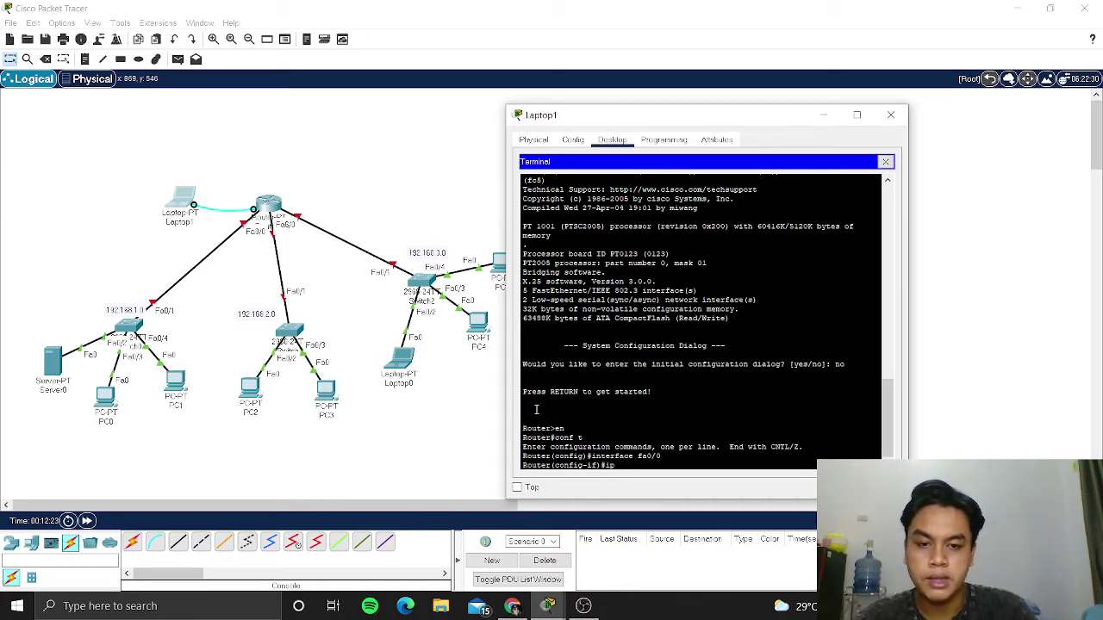
# Assign the IP address 192.168.1.1 with mask 255.255.255.0 to the router's fa0/0 interface using the ip add command.
pyautogui.write('ip add ')
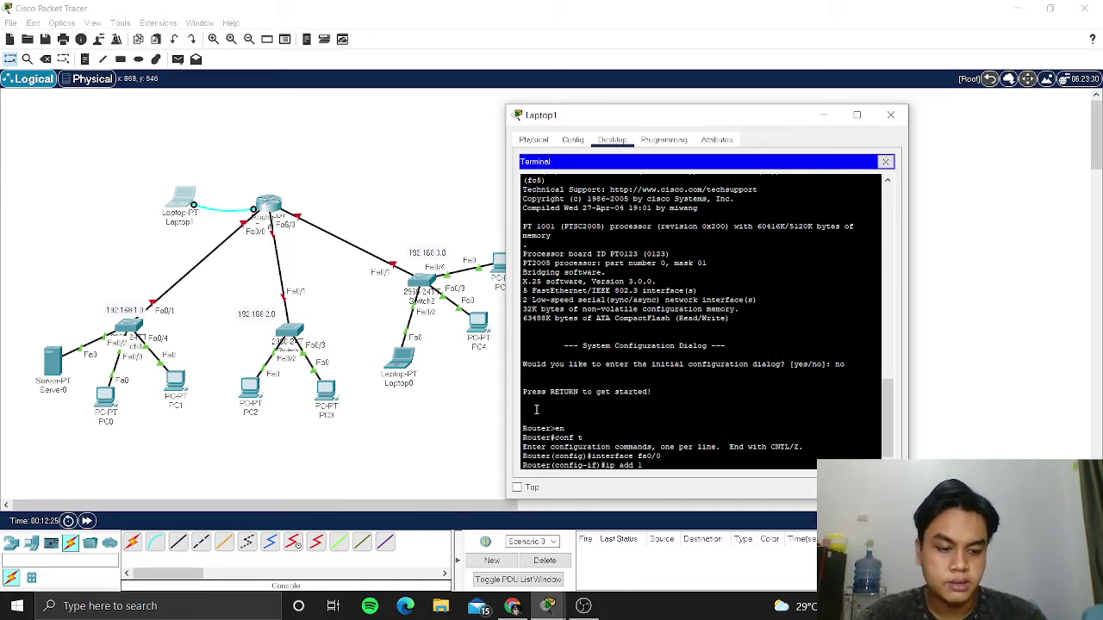
pyautogui.write('192.168.')
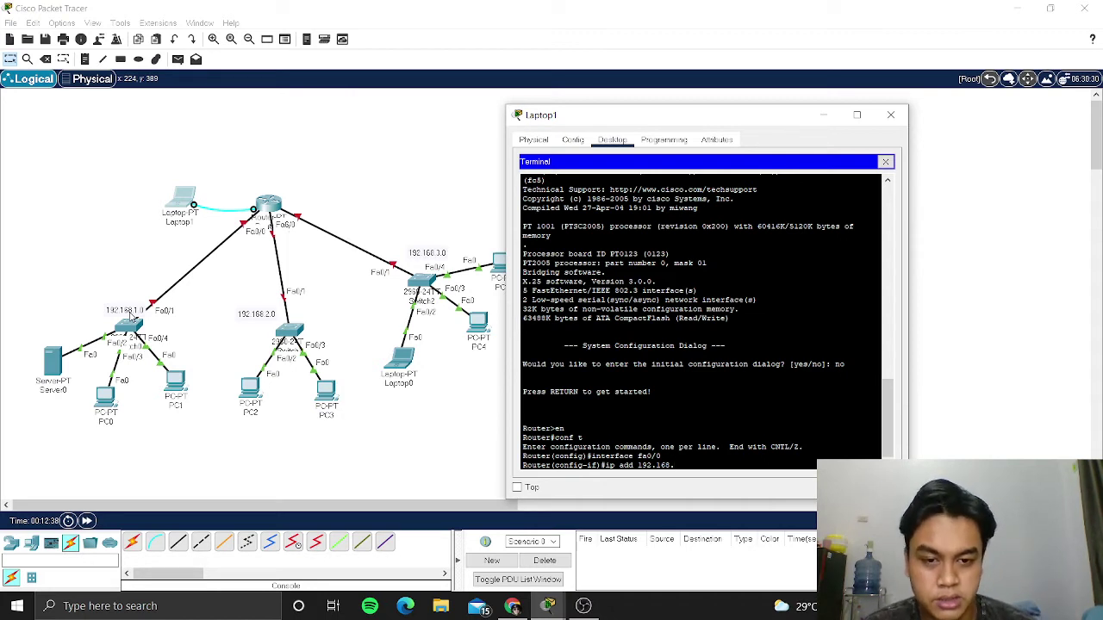
pyautogui.write('1.1')
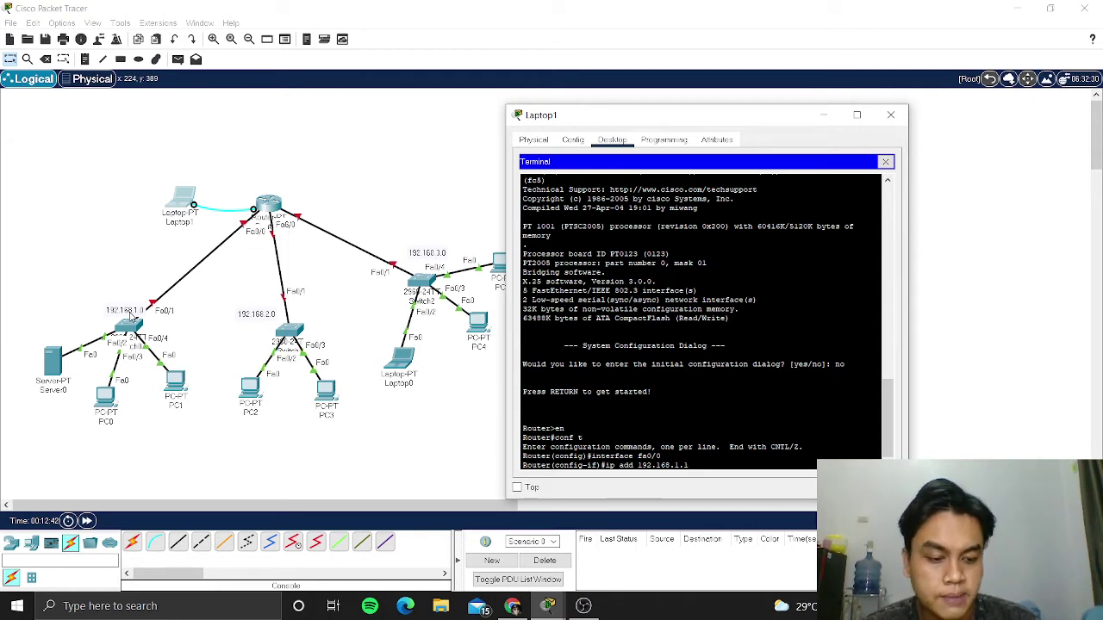
pyautogui.write(' 255.25')
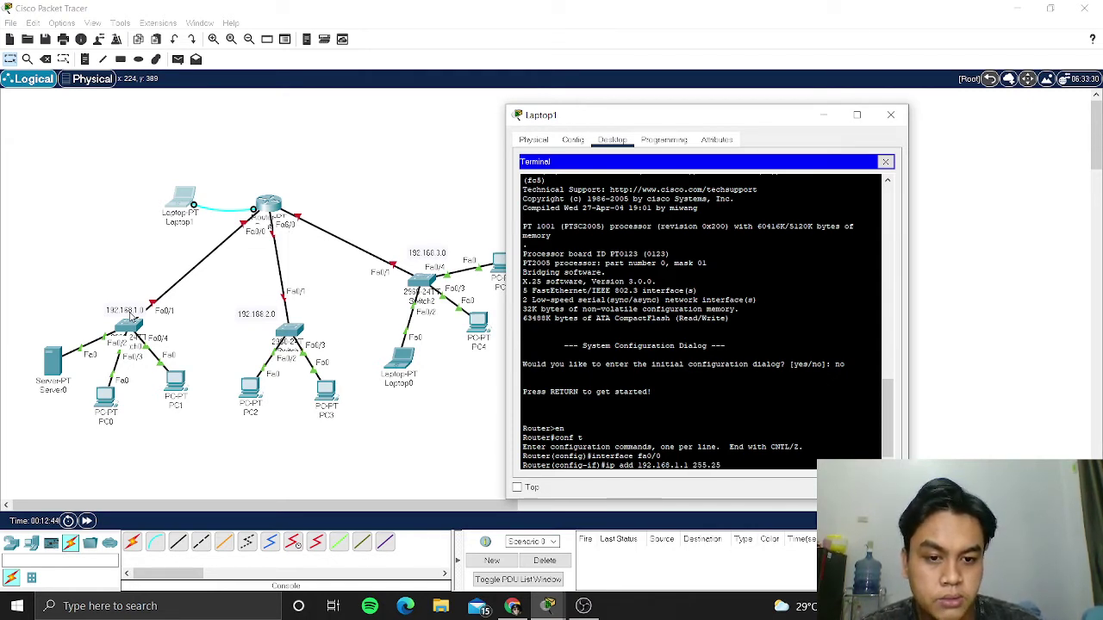
pyautogui.write('5.255.')
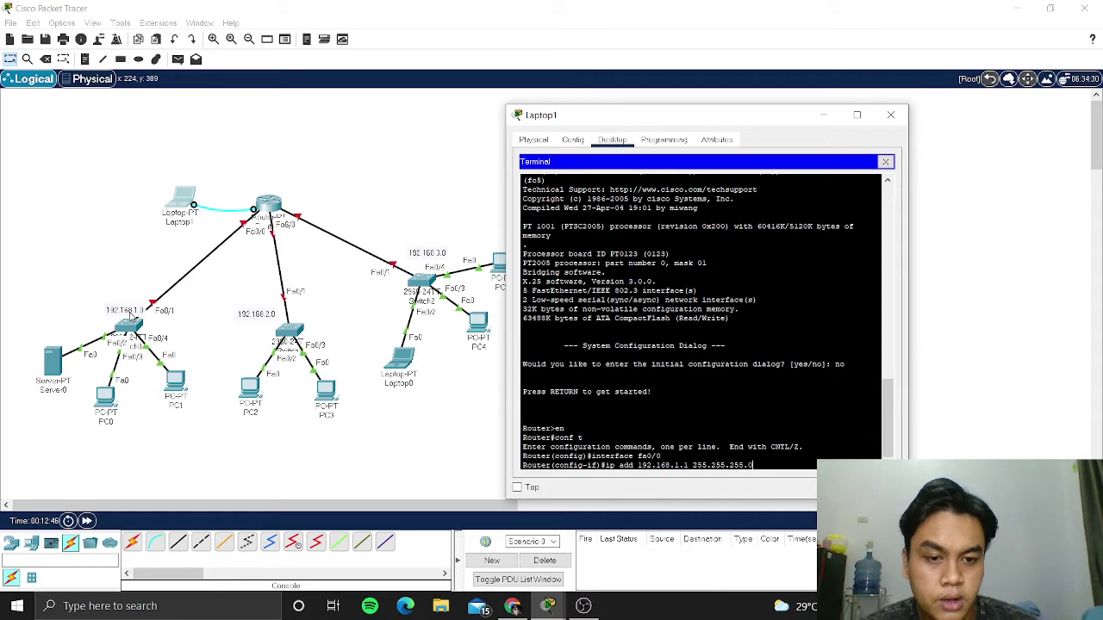
pyautogui.write('0')
pyautogui.press('Return')
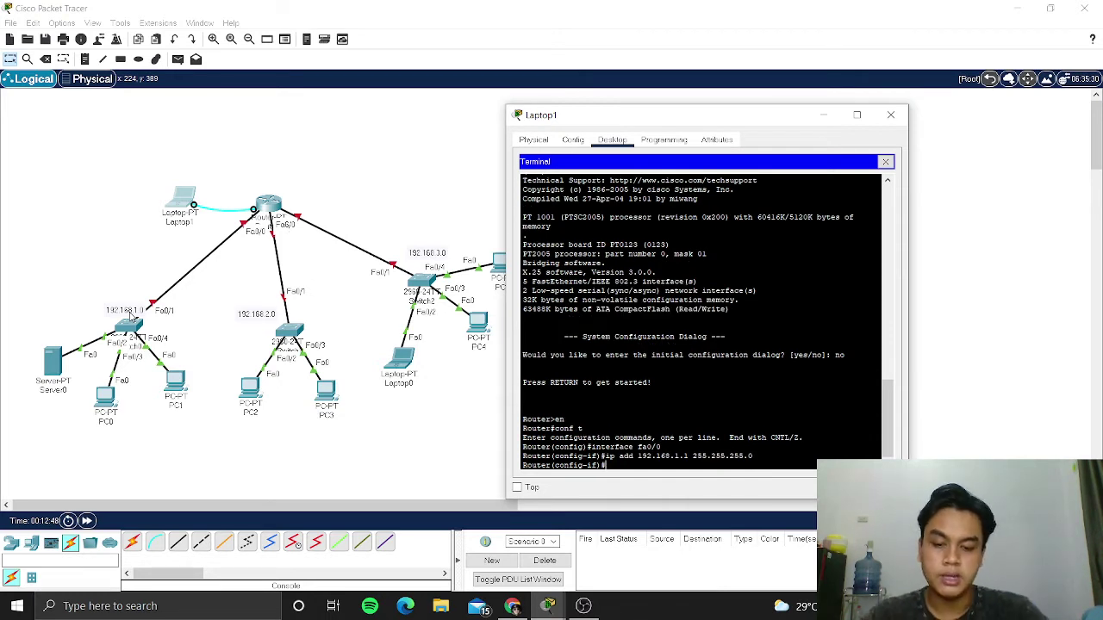
# Enable the fa0/0 interface with no shutdown, return to global configuration mode with ex, and close Laptop1's window.
pyautogui.write('no shutd')
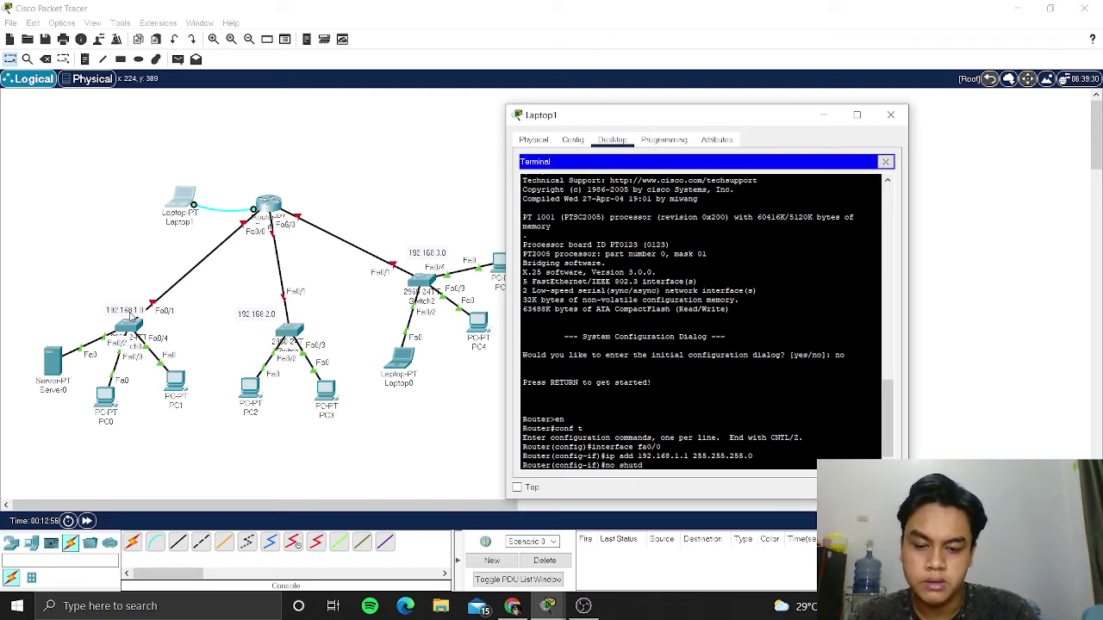
pyautogui.write('own')
pyautogui.press('Return')
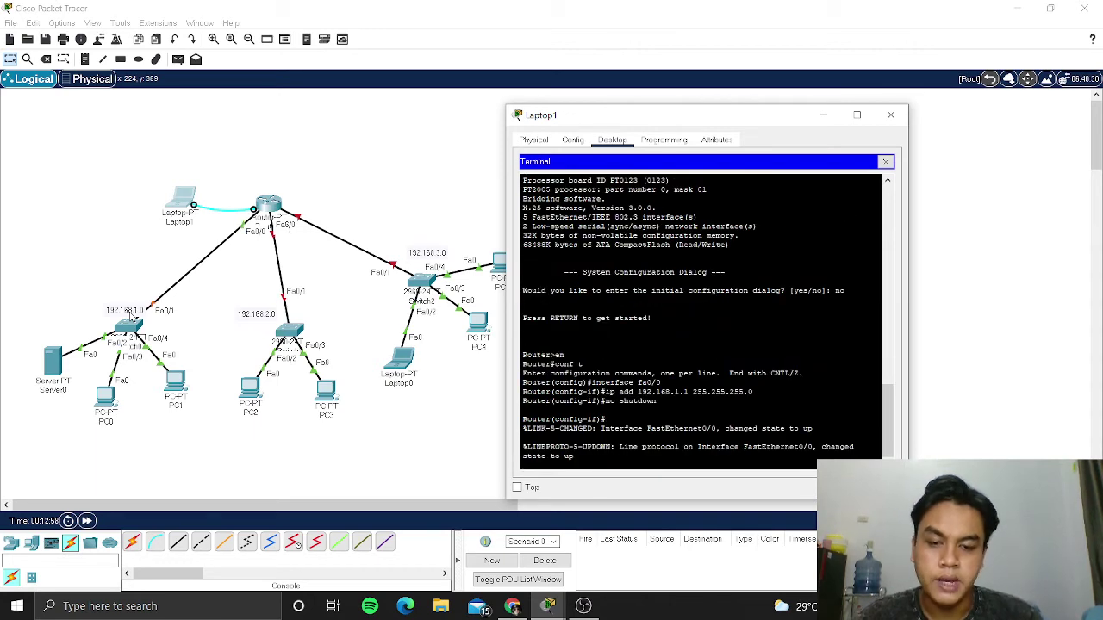
pyautogui.press('Return')
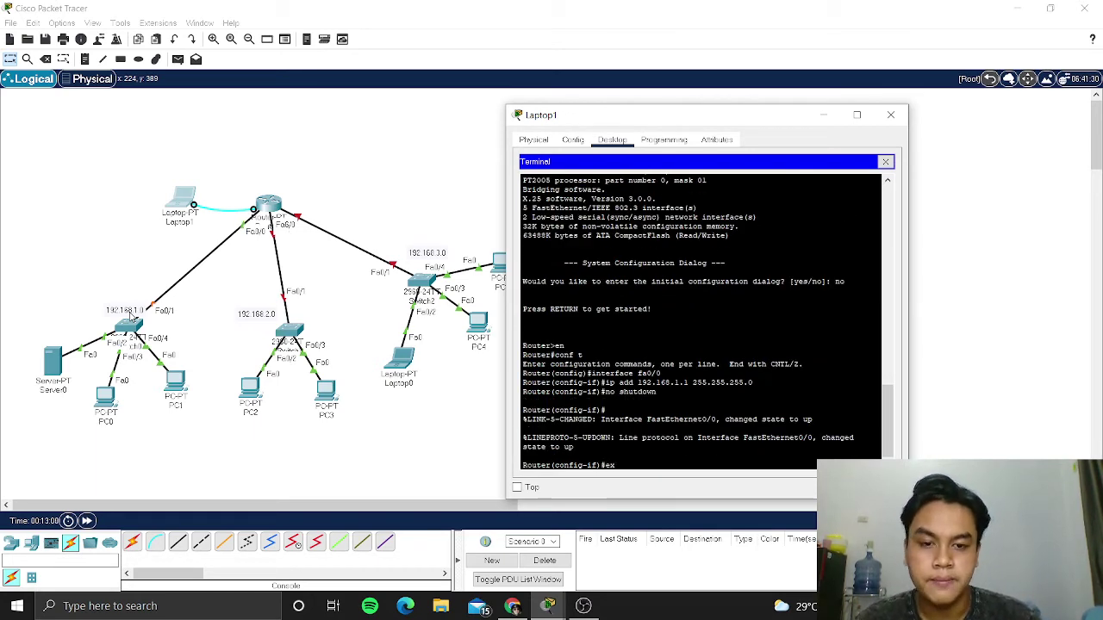
pyautogui.write('ex')
pyautogui.press('Return')
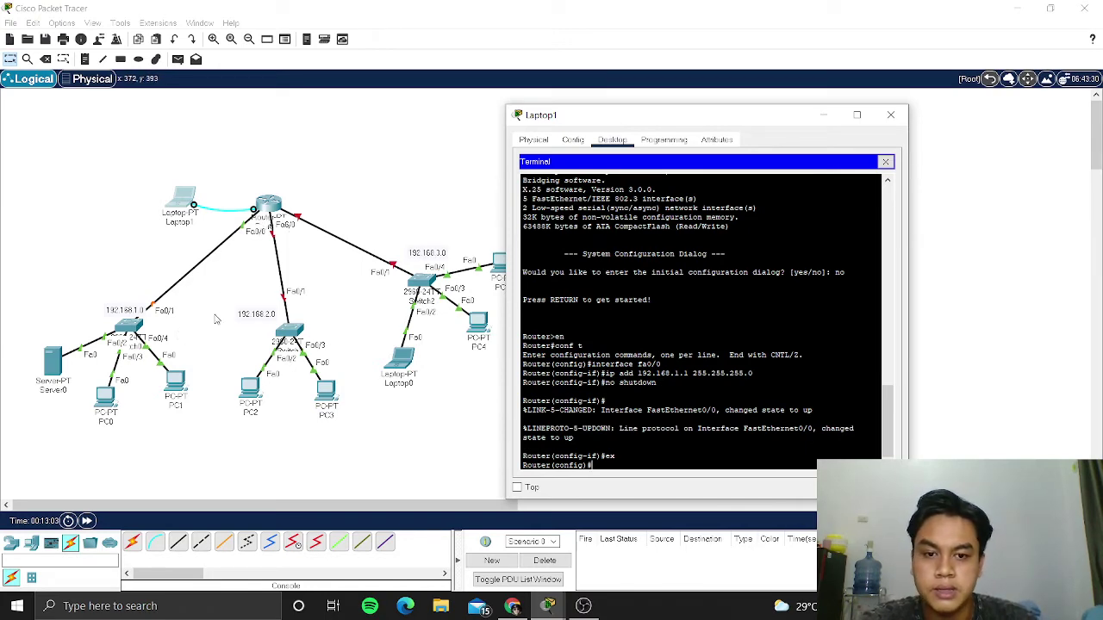
pyautogui.click(910, 117)
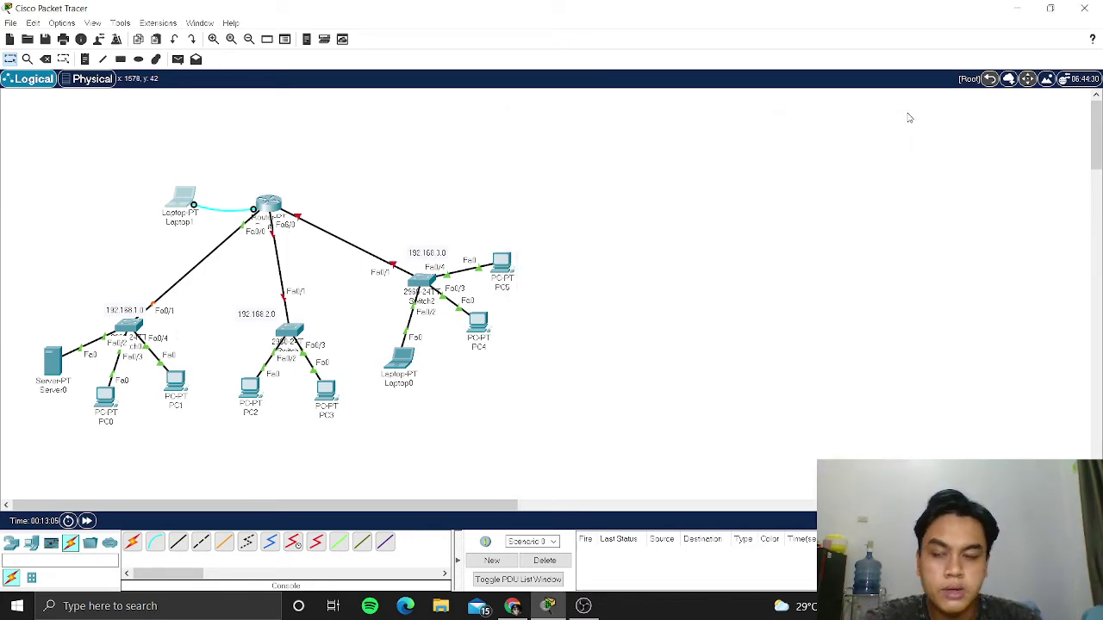
# In Server0's IP configuration, set the static IPv4 address to 192.168.1.2 with subnet mask 255.255.255.0.
pyautogui.click(53, 360)
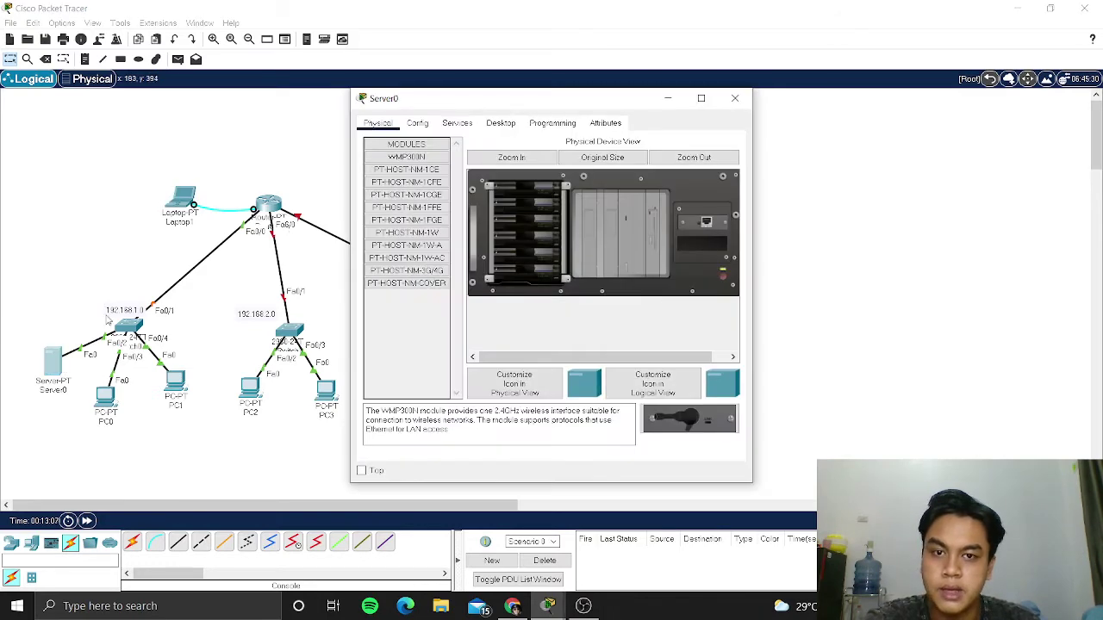
pyautogui.click(458, 130)
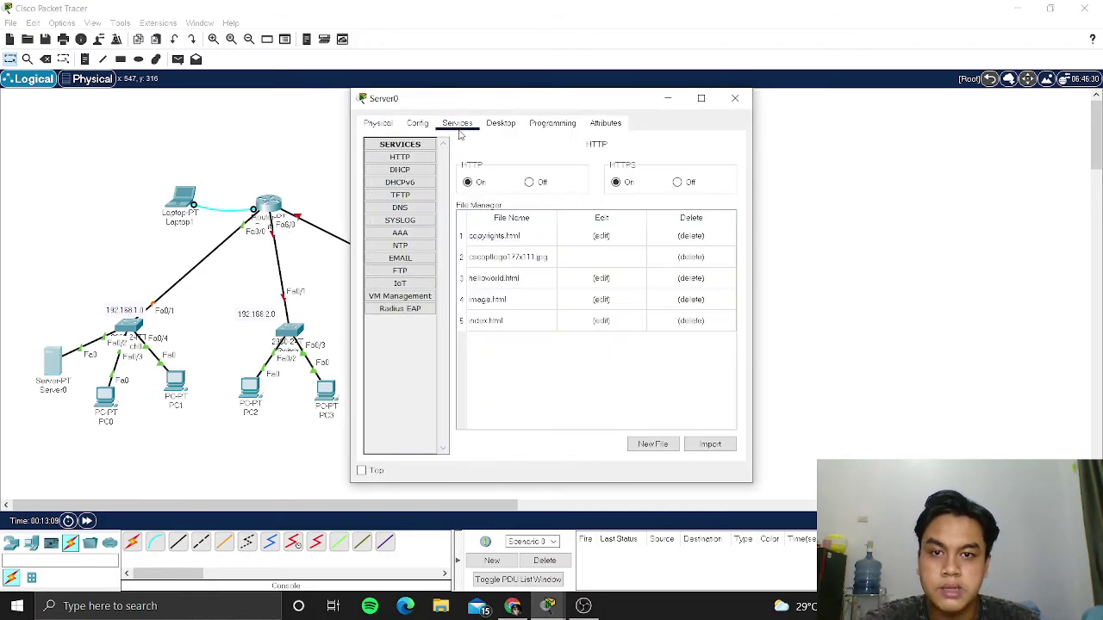
pyautogui.click(512, 126)
pyautogui.click(408, 186)
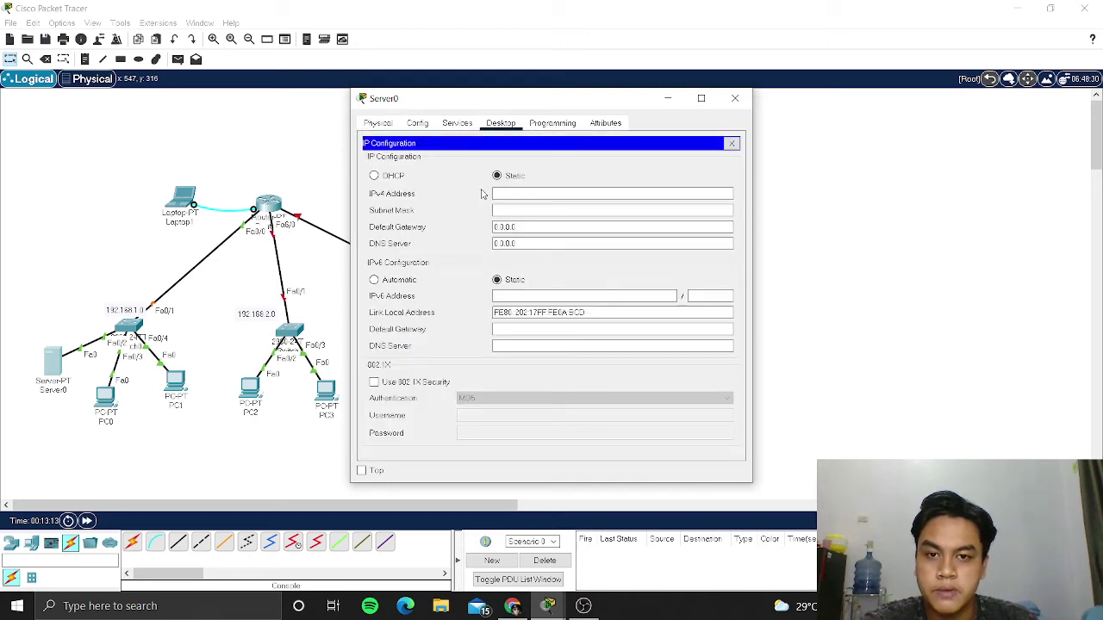
pyautogui.click(521, 195)
pyautogui.write('19')
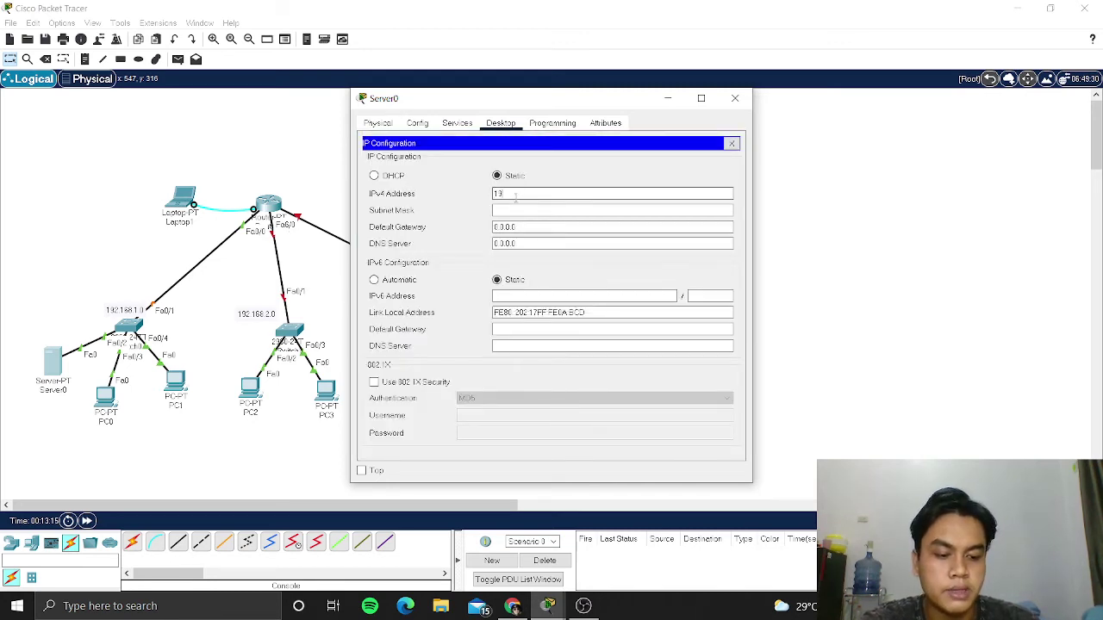
pyautogui.write('2.168.1.2')
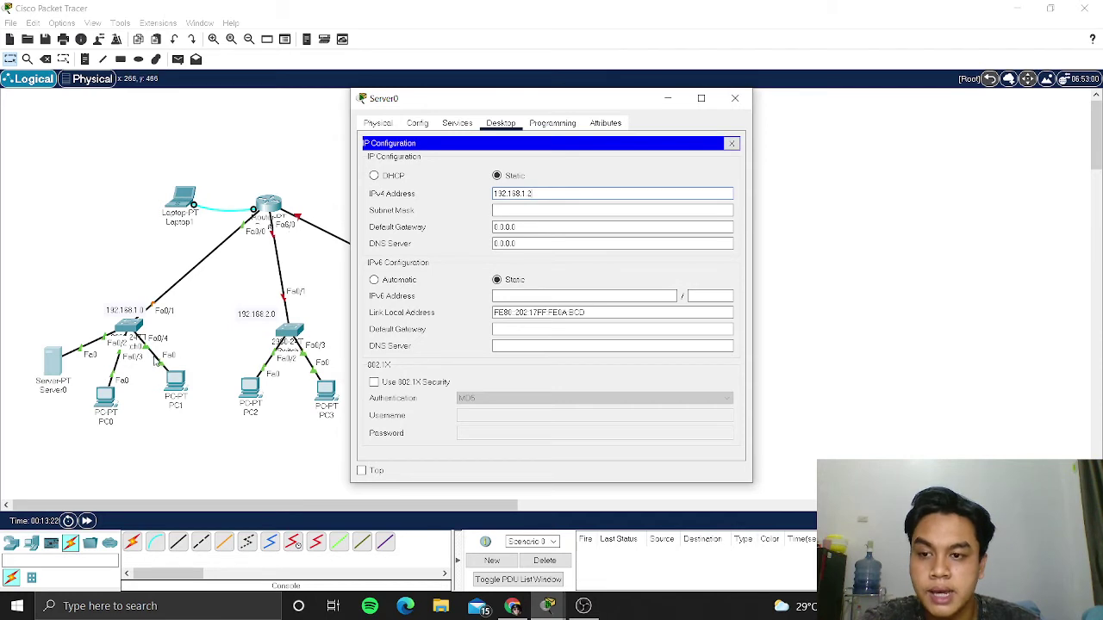
pyautogui.click(525, 210)
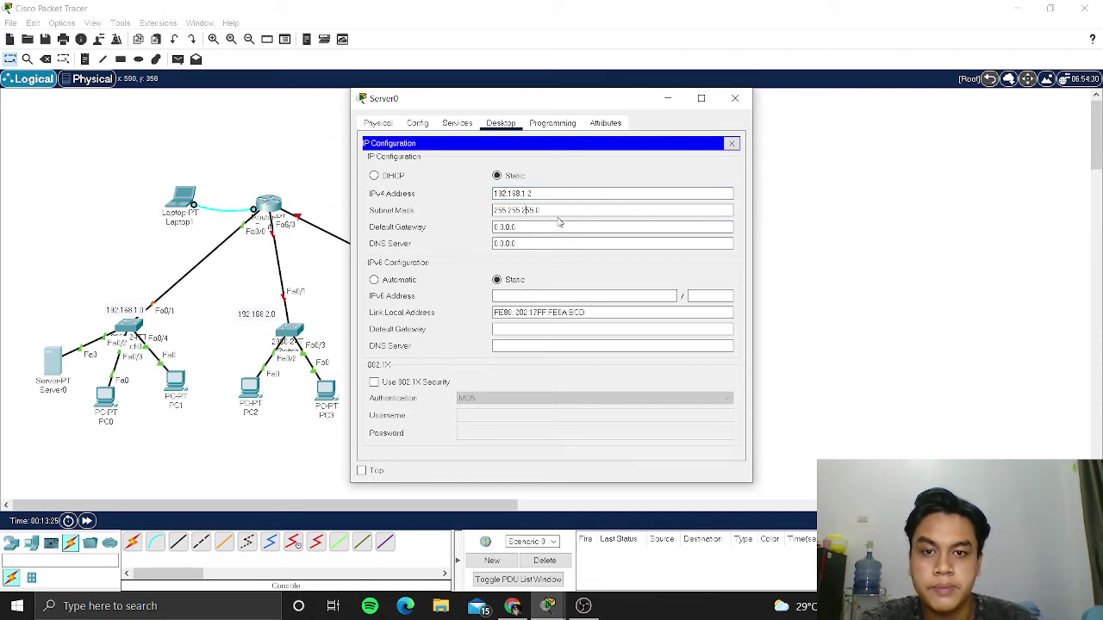
# Set Server0's default gateway to 192.168.1.1 and close its window.
pyautogui.click(560, 227)
pyautogui.press('BackSpace')
pyautogui.press('BackSpace')
pyautogui.press('BackSpace')
pyautogui.press('BackSpace')
pyautogui.press('BackSpace')
pyautogui.press('BackSpace')
pyautogui.press('BackSpace')
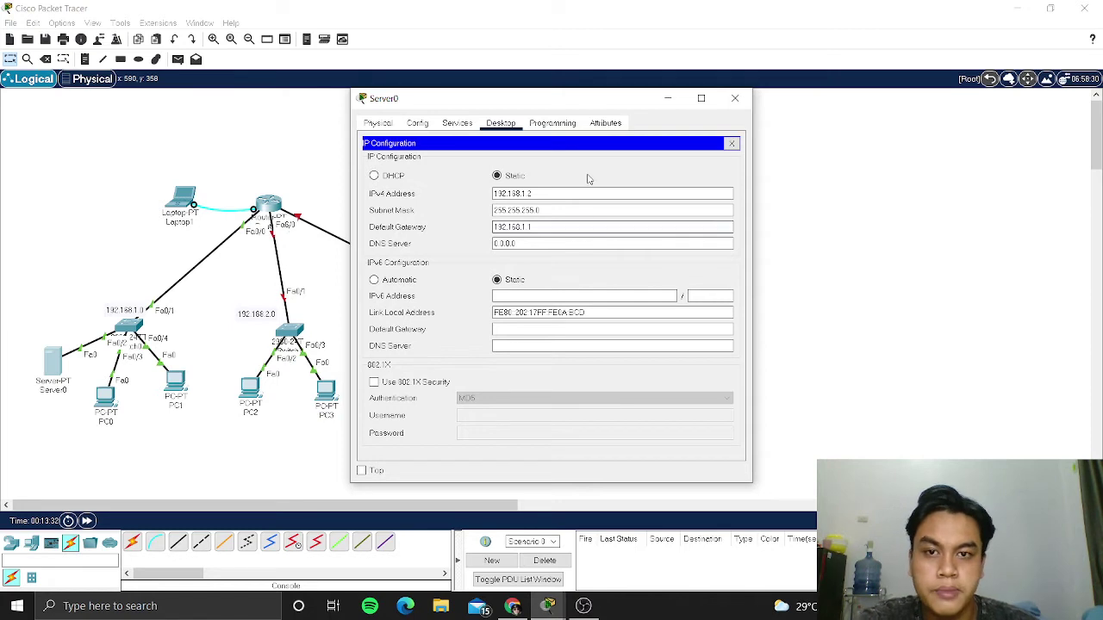
pyautogui.click(735, 98)
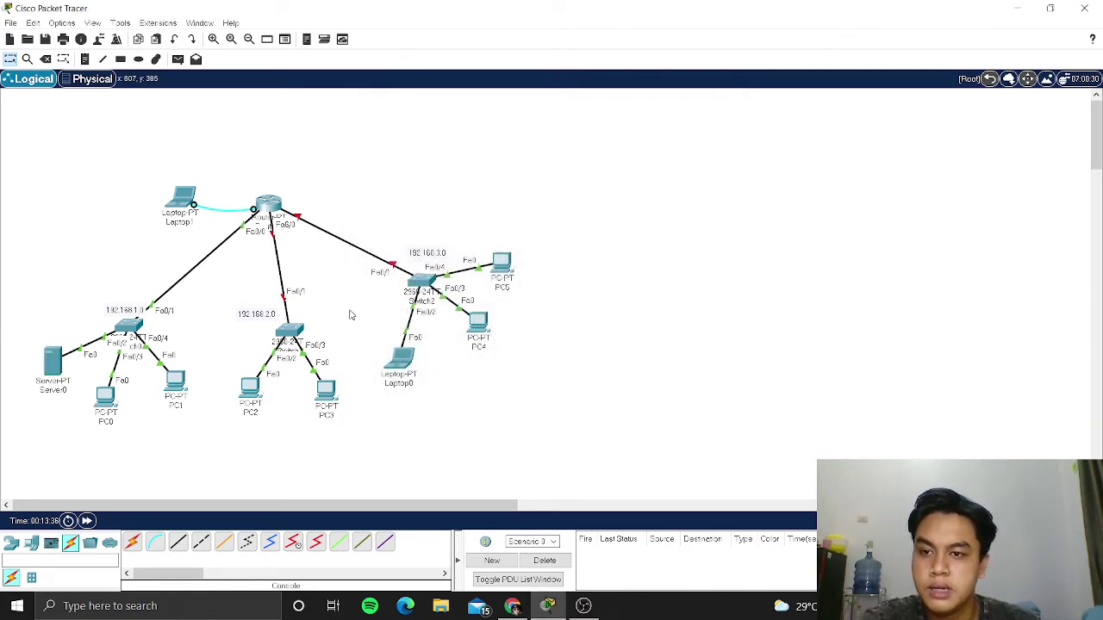
# Reopen Laptop1's window and move it farther away from Router0 and the 192.168.2.0 network.
pyautogui.click(183, 200)
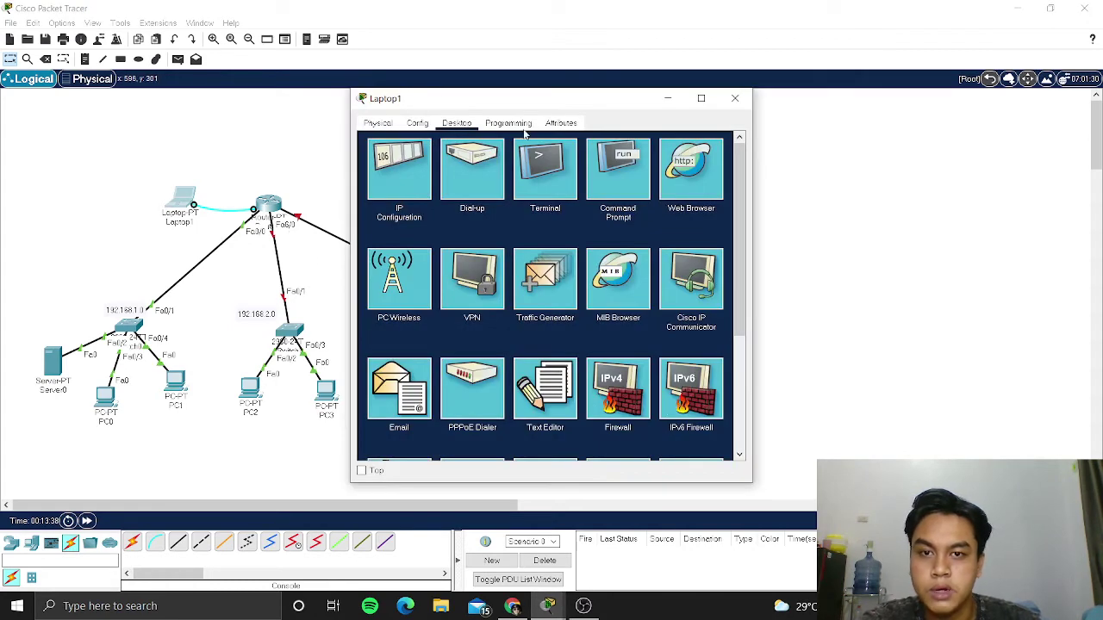
pyautogui.moveTo(532, 110); pyautogui.dragTo(565, 110)
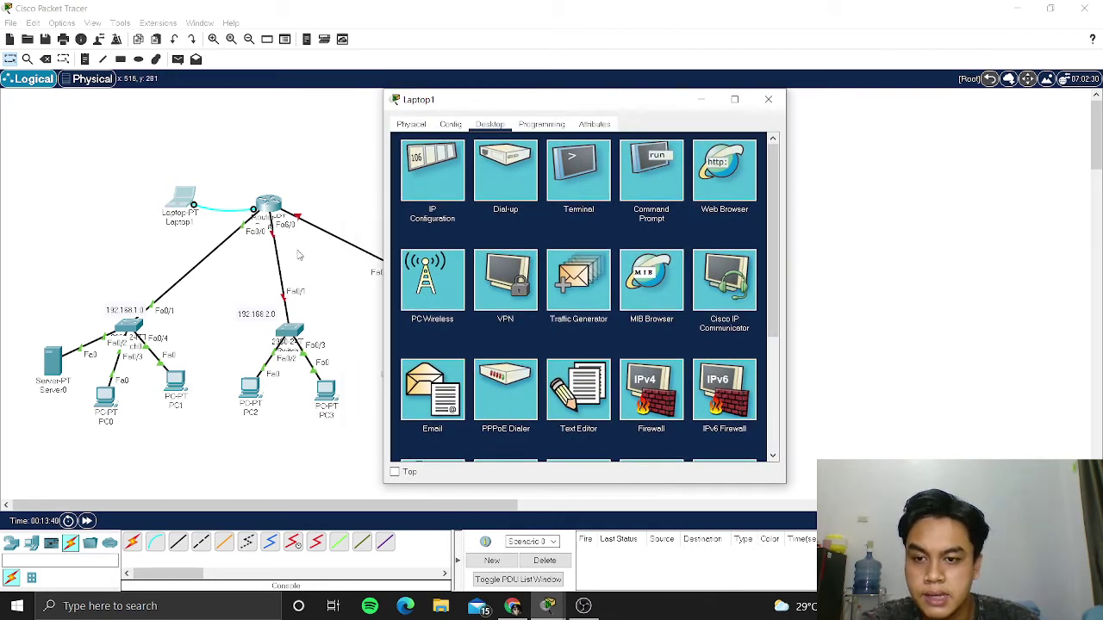
pyautogui.click(432, 170)
pyautogui.click(564, 208)
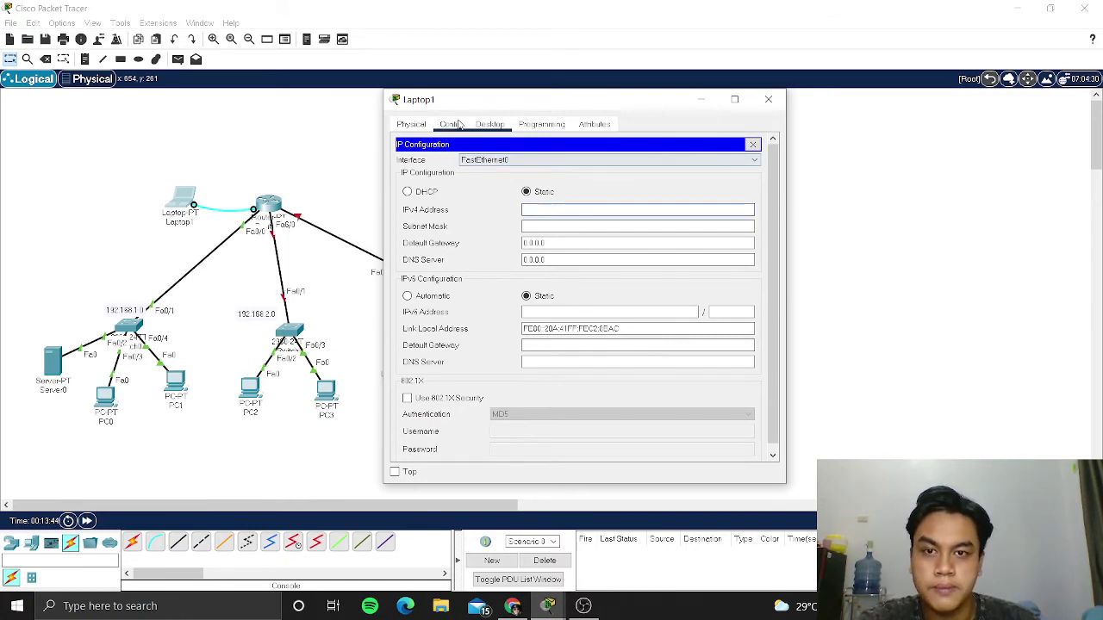
pyautogui.click(753, 145)
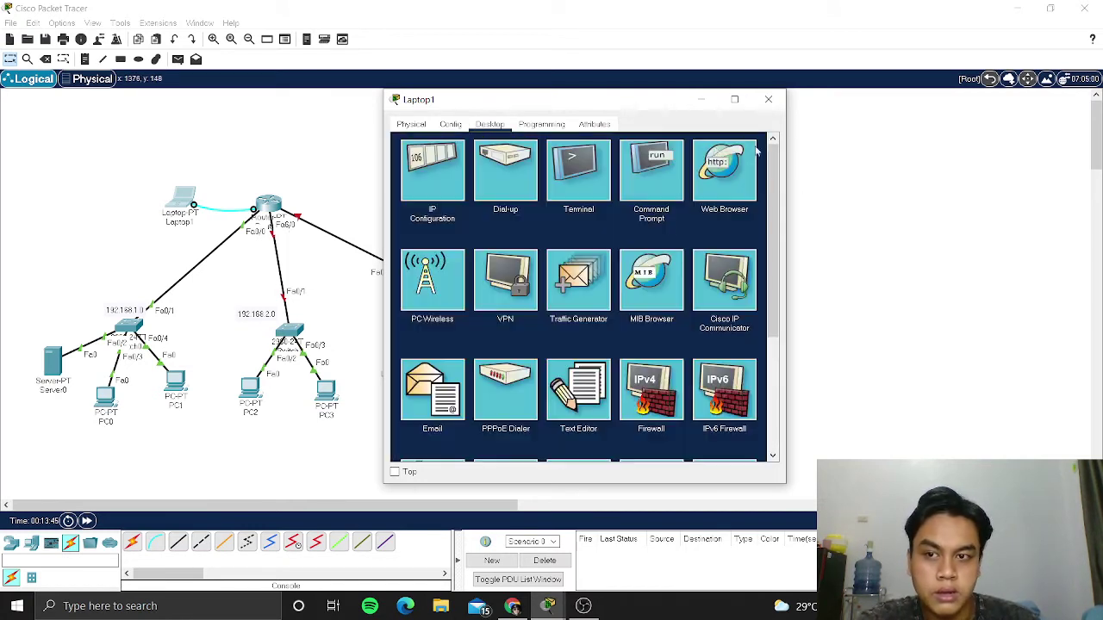
# Reopen Laptop1's terminal session with the default port configuration and enter configuration mode for the second port with interface fa1/0.
pyautogui.click(575, 183)
pyautogui.click(743, 263)
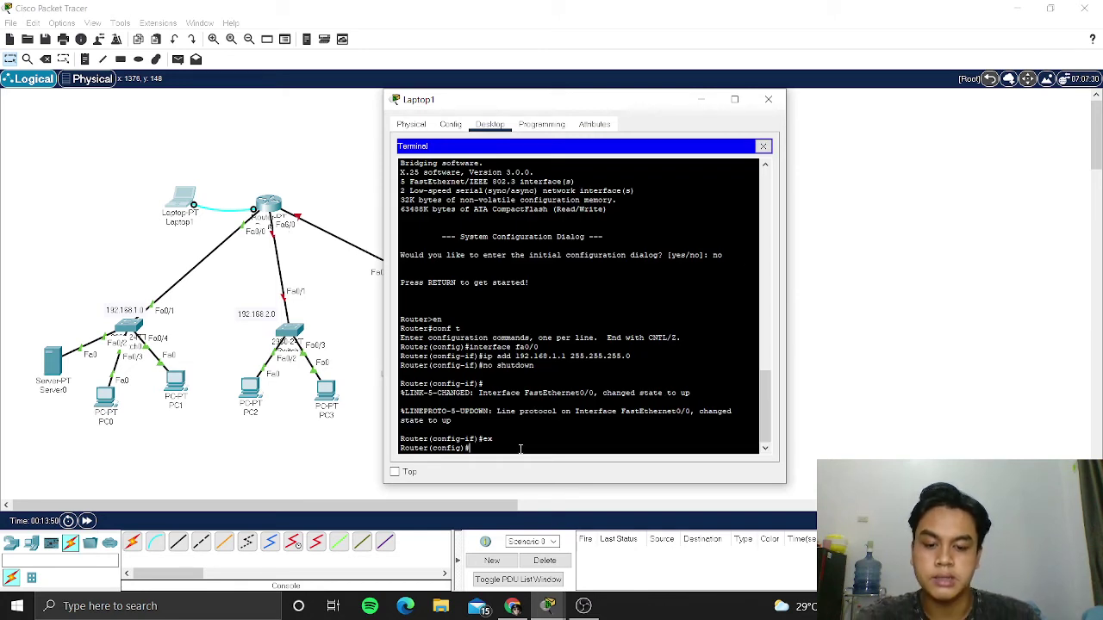
pyautogui.write('interfac')
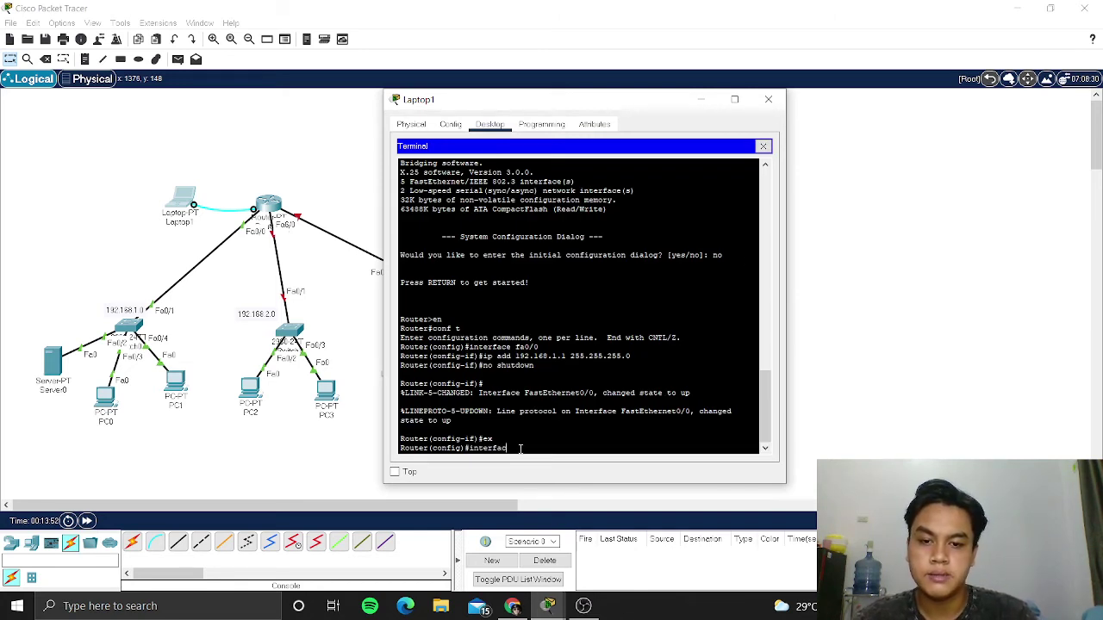
pyautogui.write('e fa1/')
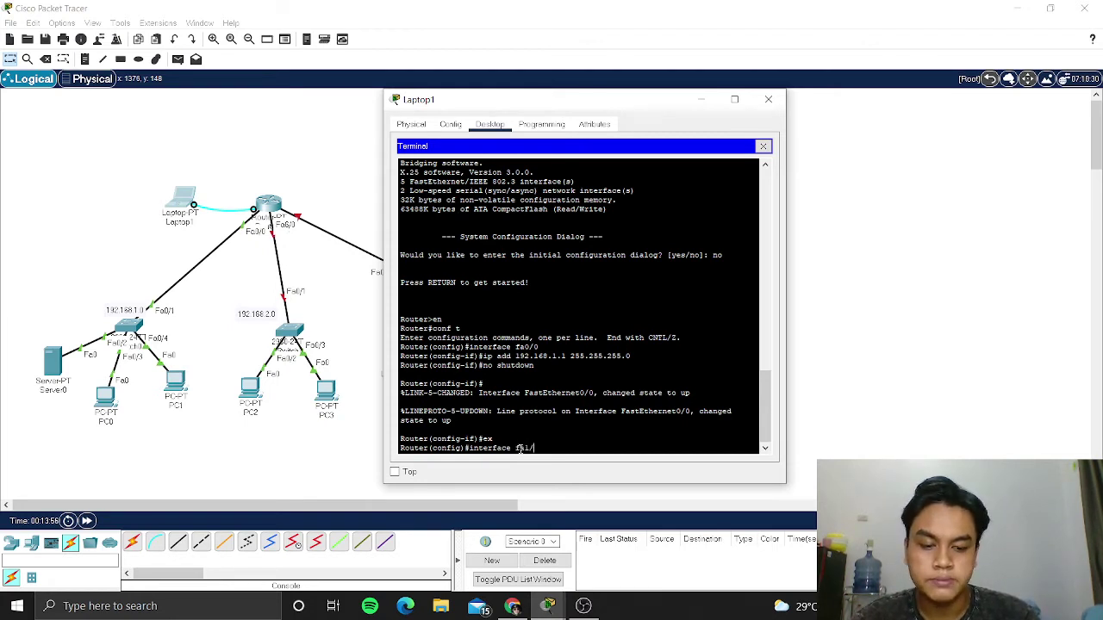
pyautogui.write('0')
pyautogui.press('Return')
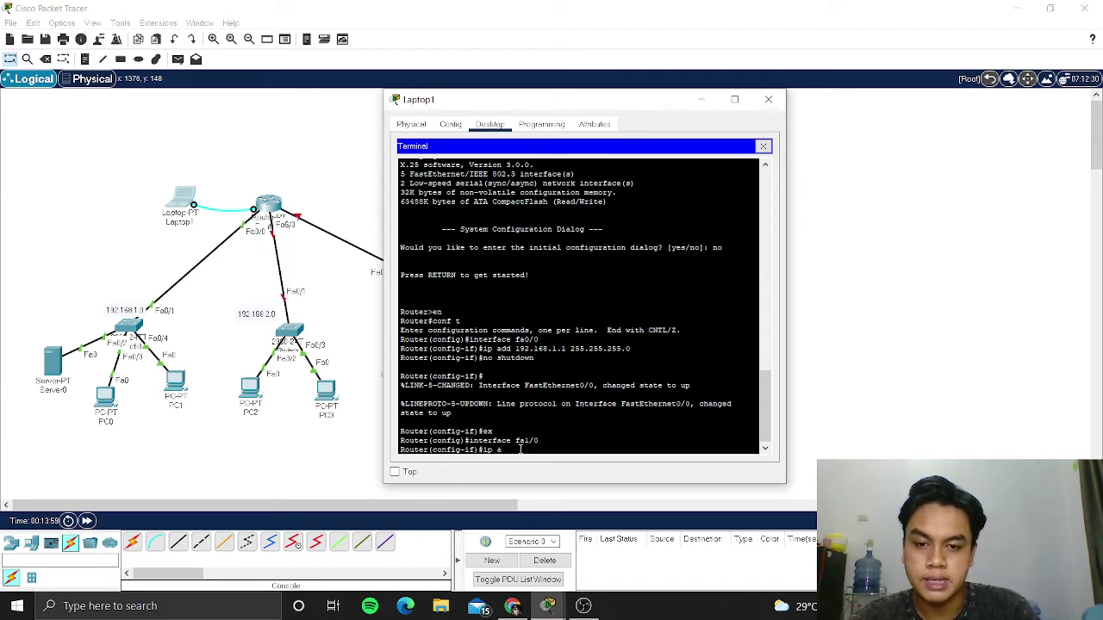
# Assign the IP address 192.168.2.1 with mask 255.255.255.0 to the router's fa1/0 interface using the ip add command.
pyautogui.press('BackSpace')
pyautogui.press('BackSpace')
pyautogui.write('dd')
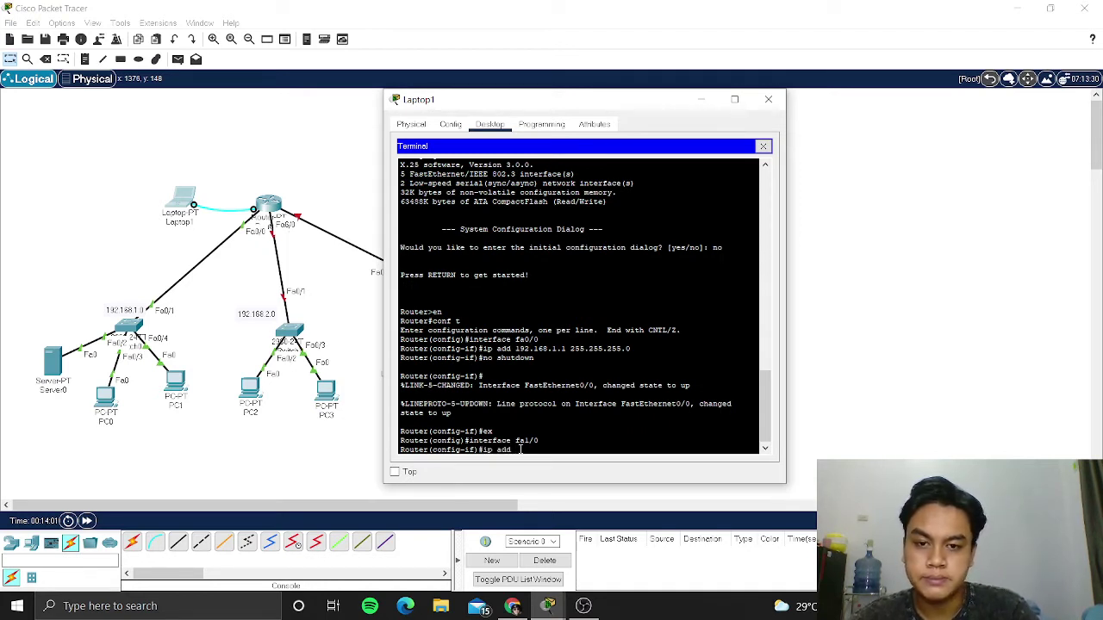
pyautogui.write(' 192.1')
pyautogui.write('68.2.1')
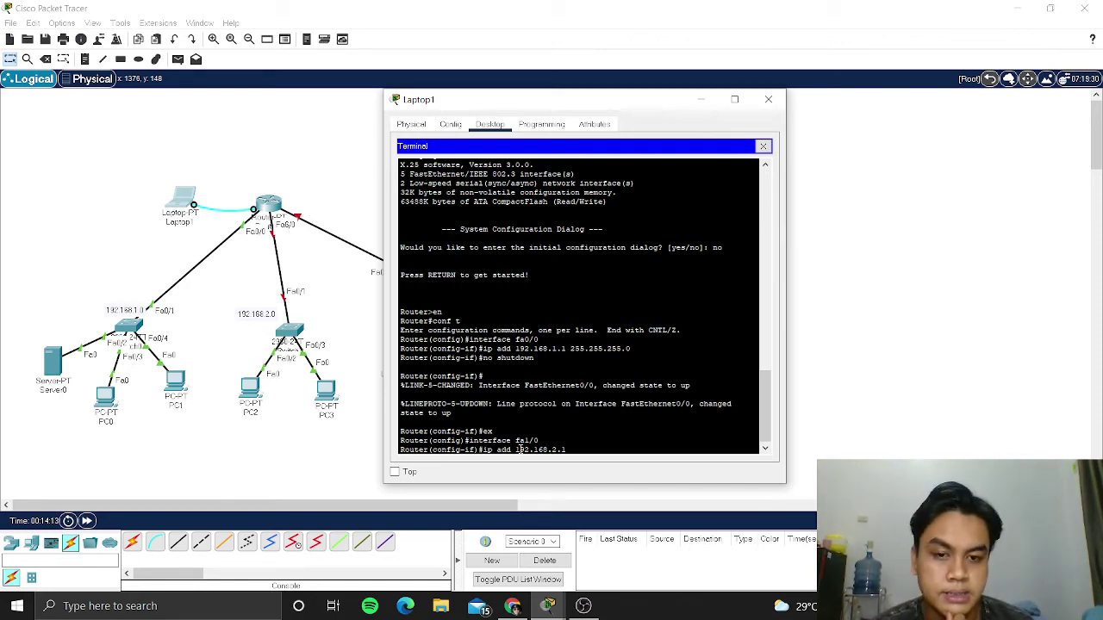
pyautogui.write('255.25')
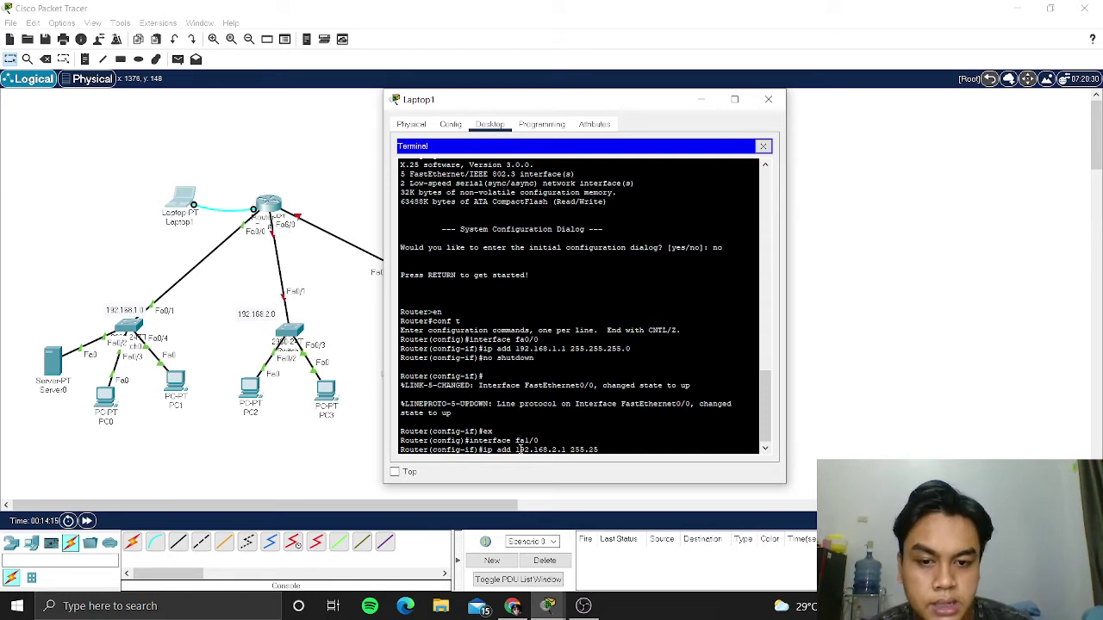
pyautogui.write('5.255.0')
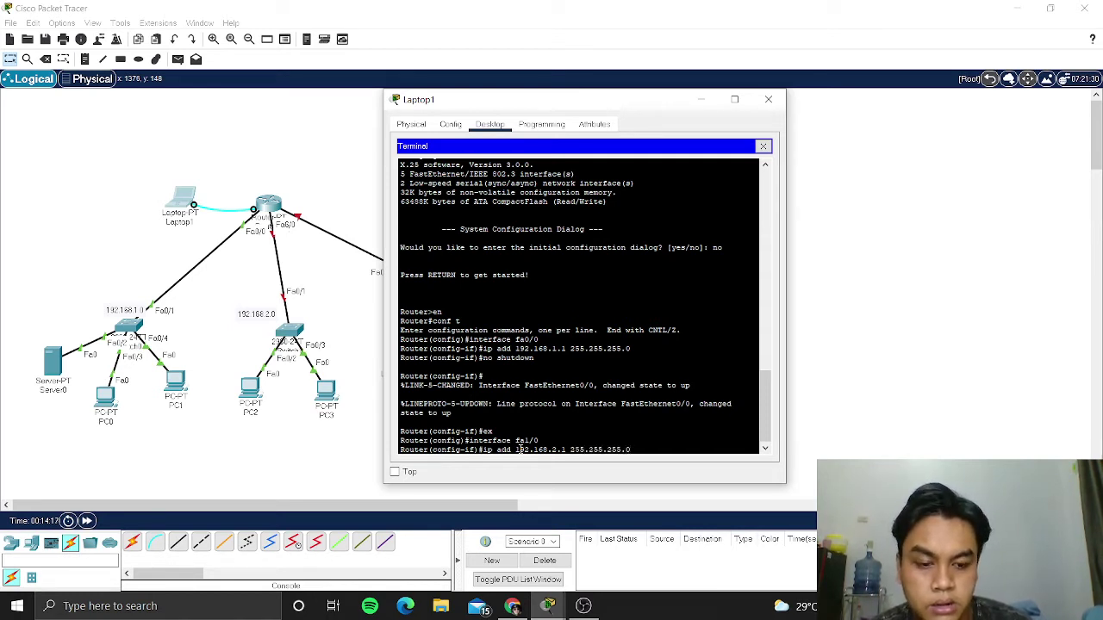
pyautogui.press('Return')
# Bring up the router's fa1/0 interface with no shutdown, exit interface configuration with ex, and close Laptop1's window.
pyautogui.write('no')
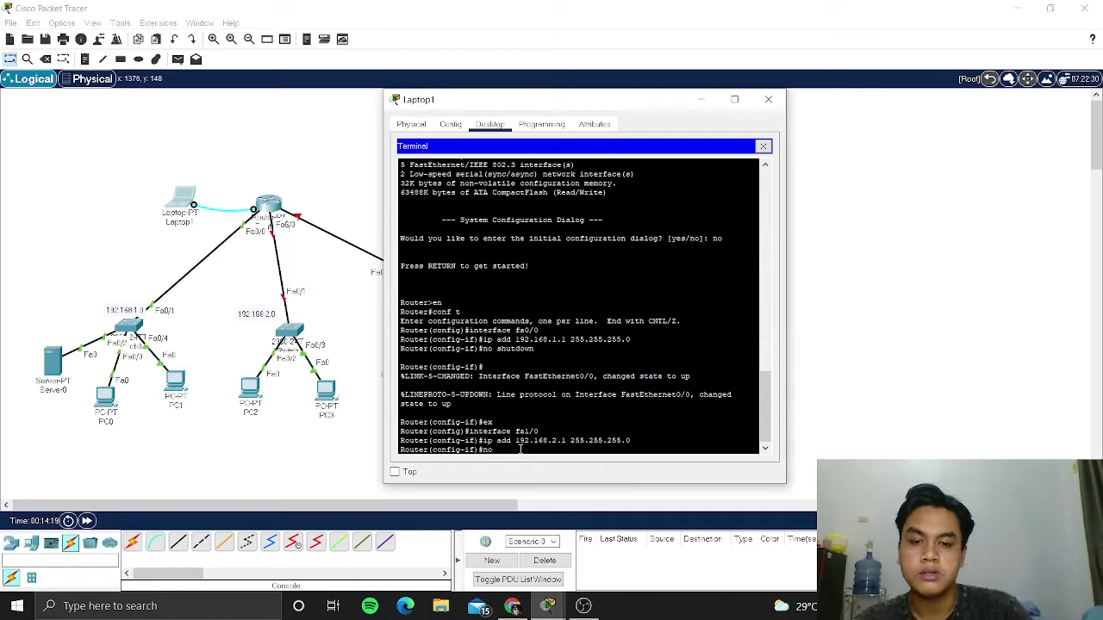
pyautogui.write(' shutdow')
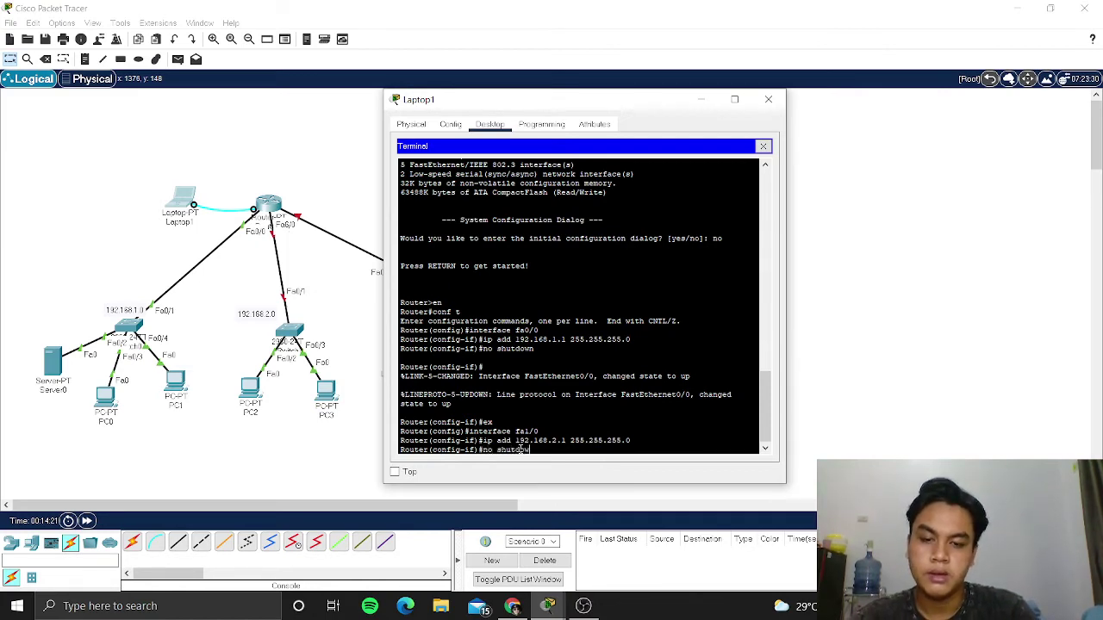
pyautogui.write('n')
pyautogui.press('Return')
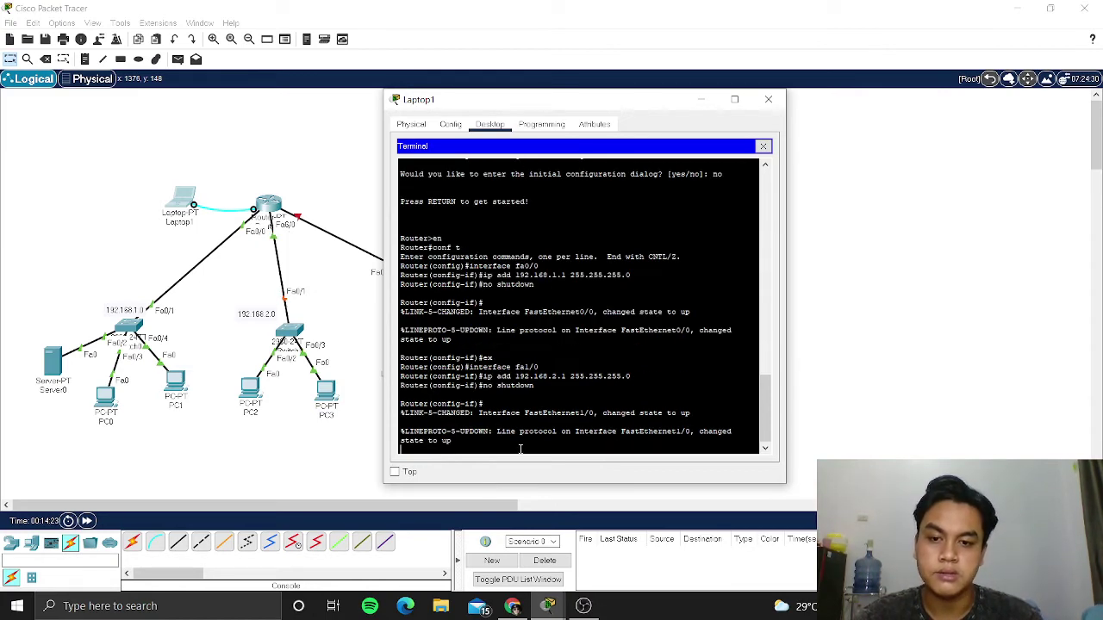
pyautogui.press('Return')
pyautogui.write('ex')
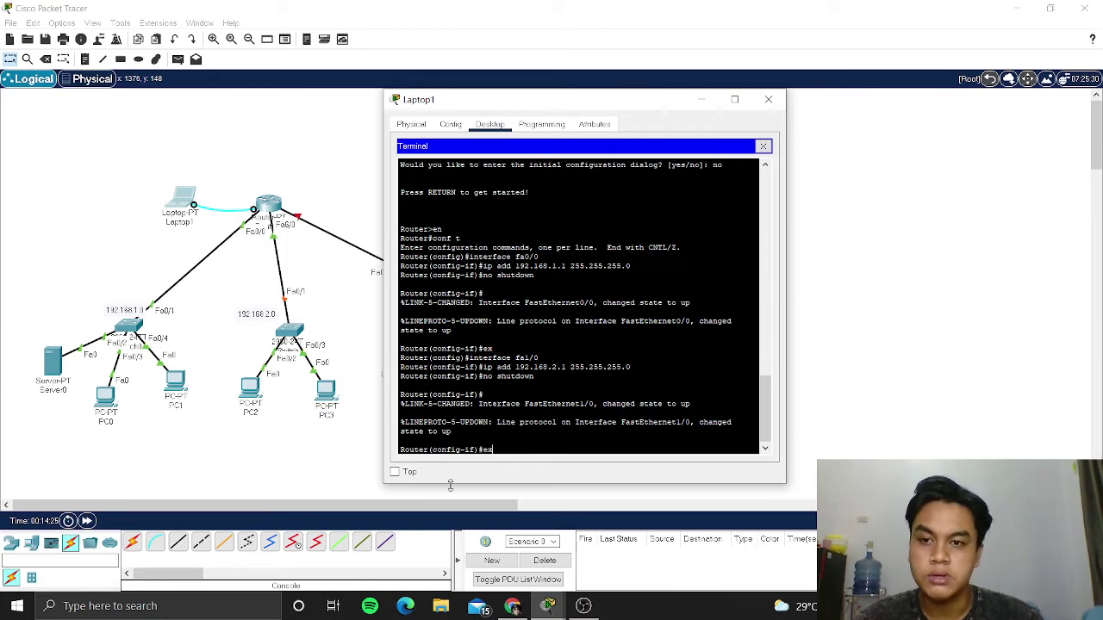
pyautogui.press('Return')
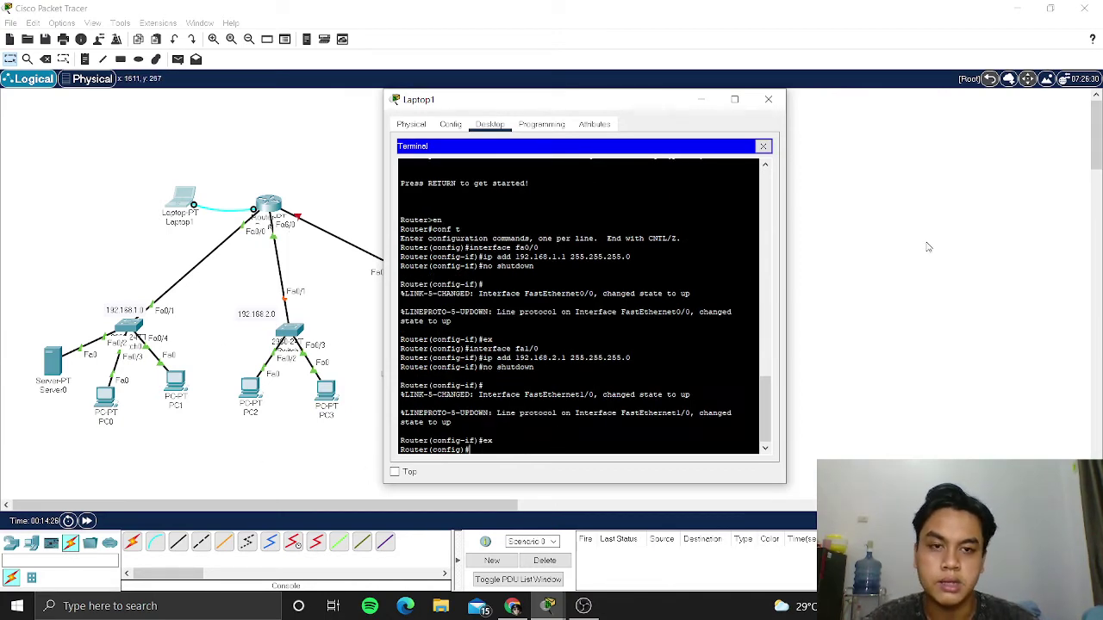
pyautogui.click(768, 99)
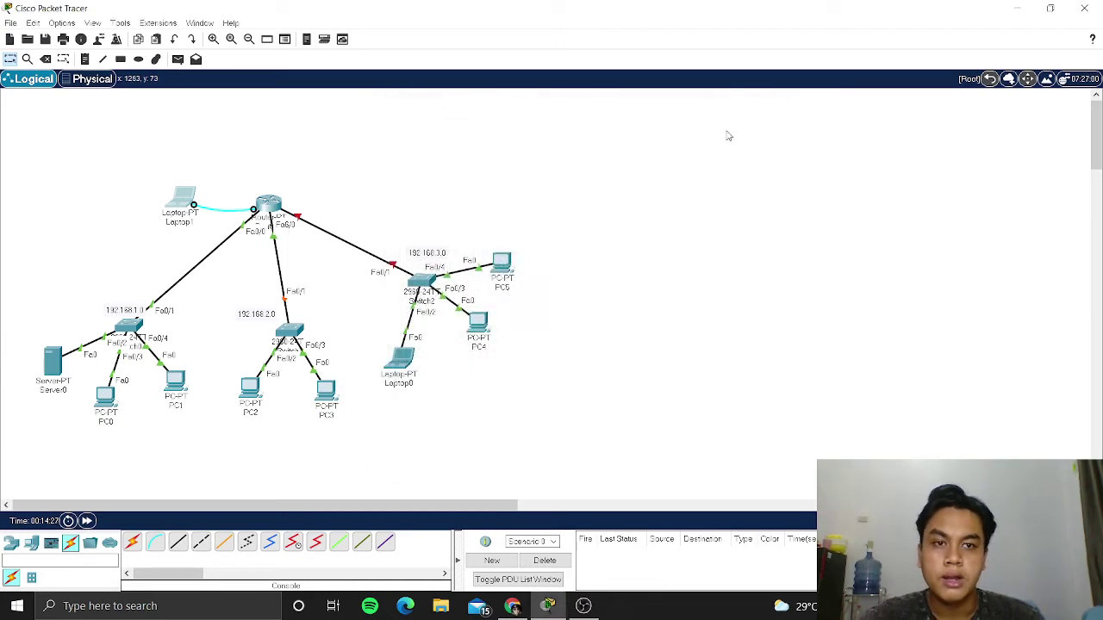
# Open Server0's DHCP service settings in a maximized window and turn the service on.
pyautogui.click(54, 362)
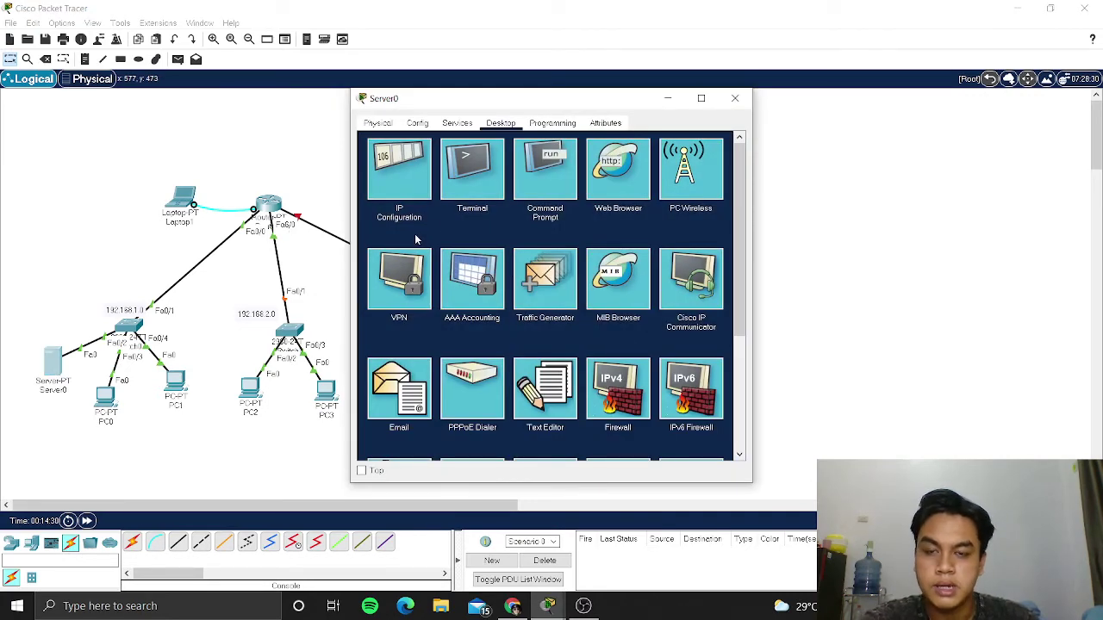
pyautogui.click(457, 123)
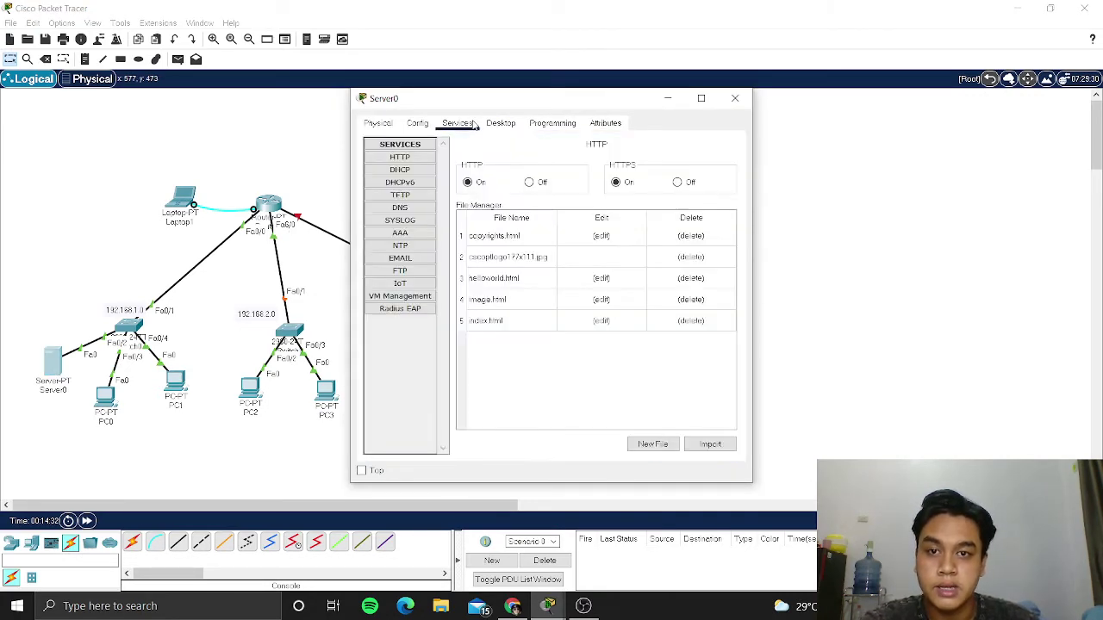
pyautogui.click(701, 100)
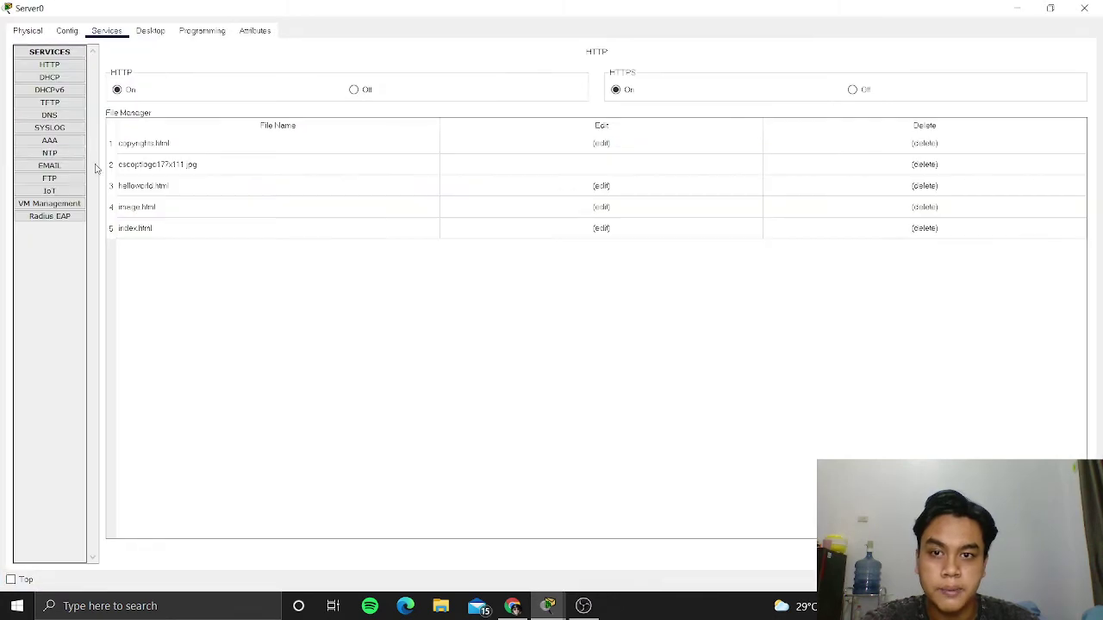
pyautogui.click(78, 77)
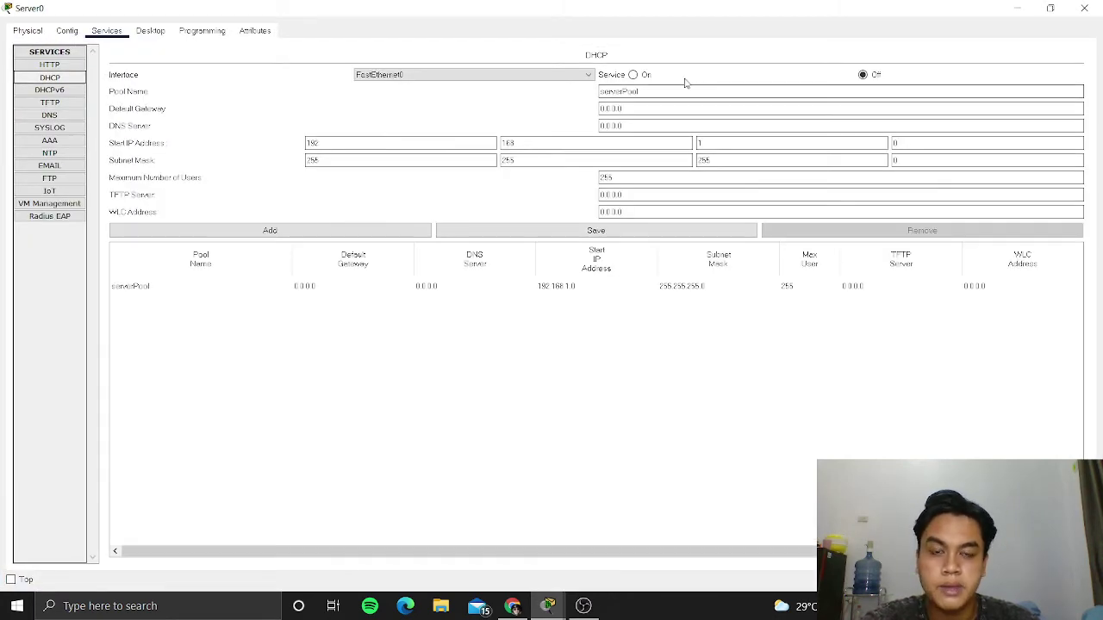
pyautogui.click(634, 75)
# Set the serverPool default gateway to 192.168.1.1 and its DNS server to 192.168.1.2.
pyautogui.moveTo(659, 107); pyautogui.dragTo(540, 111)
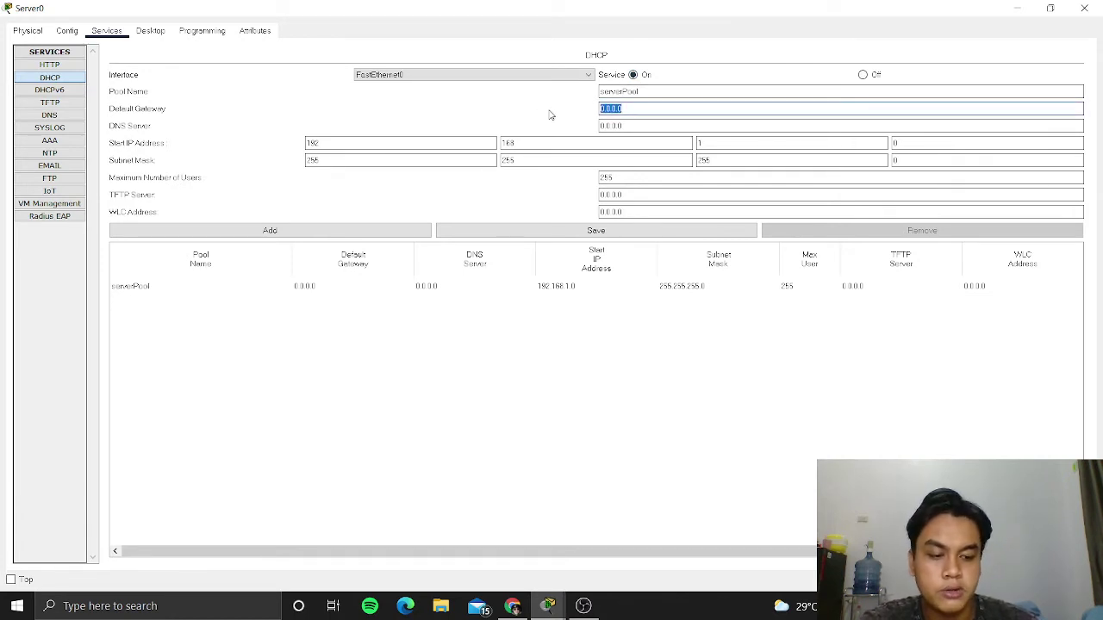
pyautogui.write('192.1')
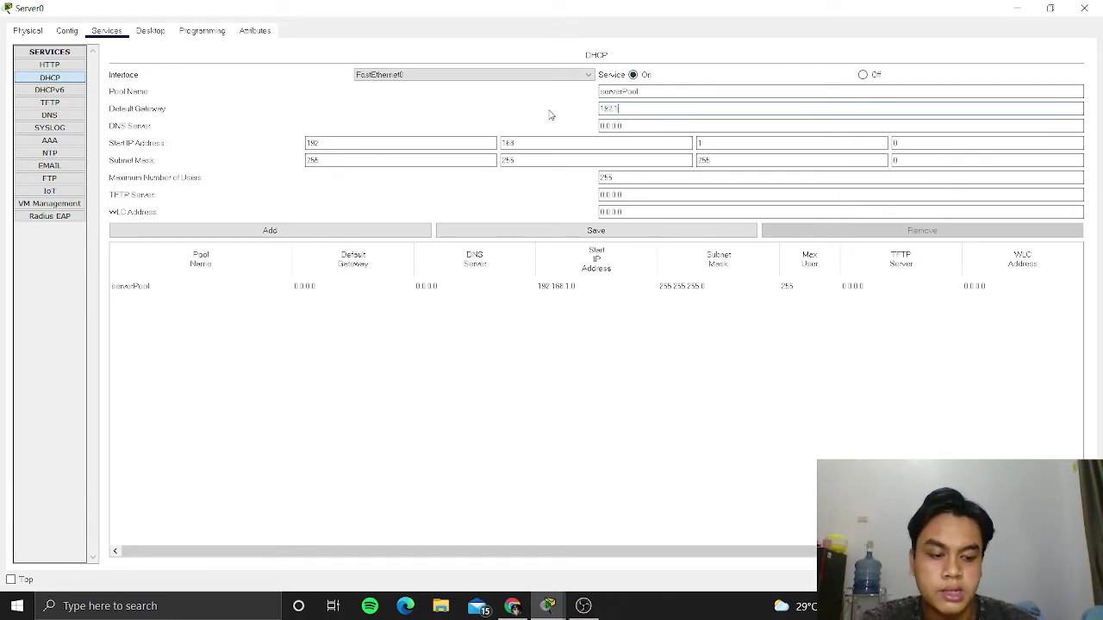
pyautogui.write('68.1.1')
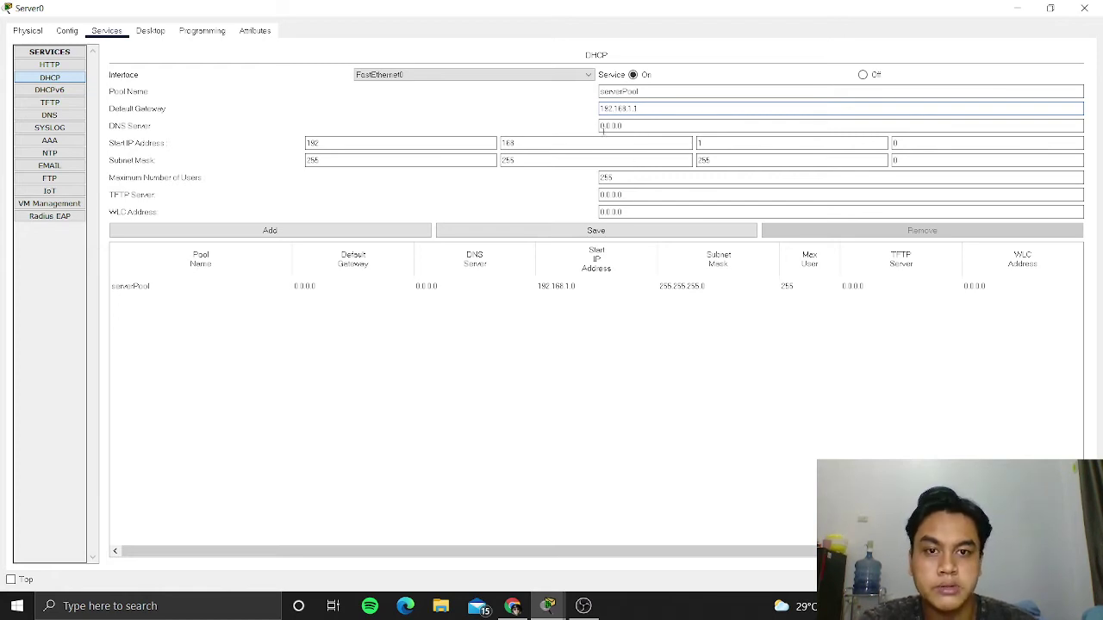
pyautogui.moveTo(640, 130); pyautogui.dragTo(601, 127)
pyautogui.press('BackSpace')
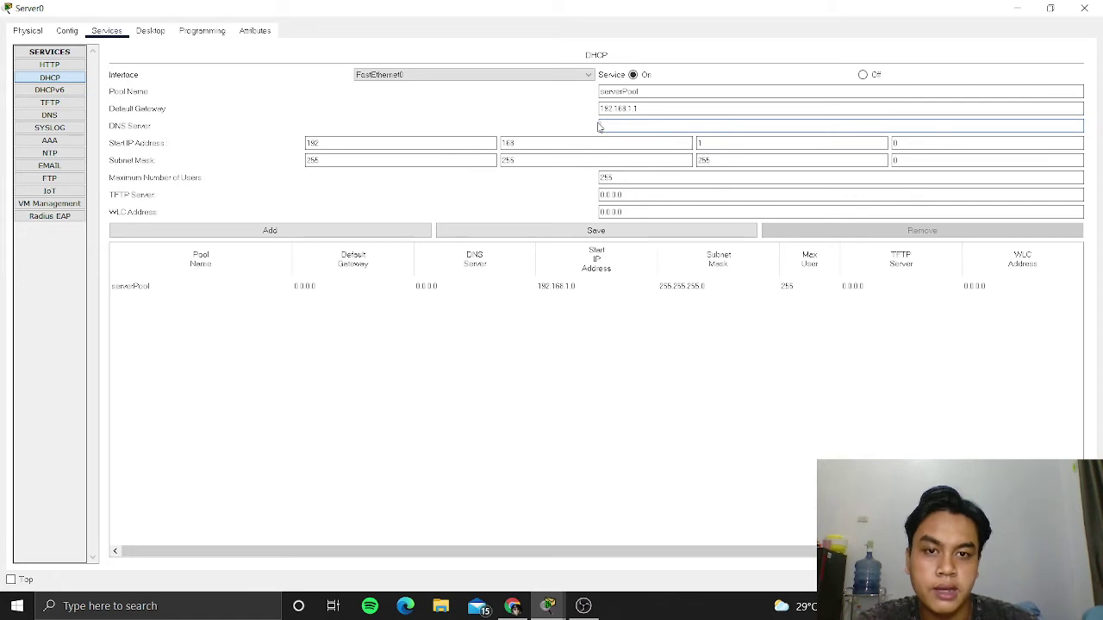
pyautogui.write('19')
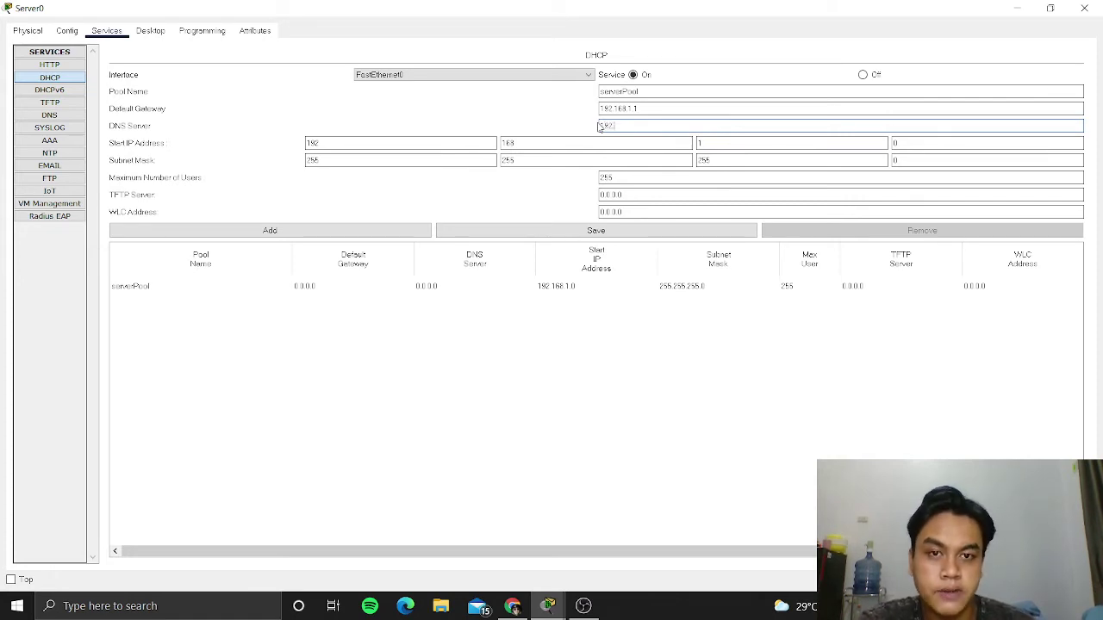
pyautogui.write('2.168.1.2')
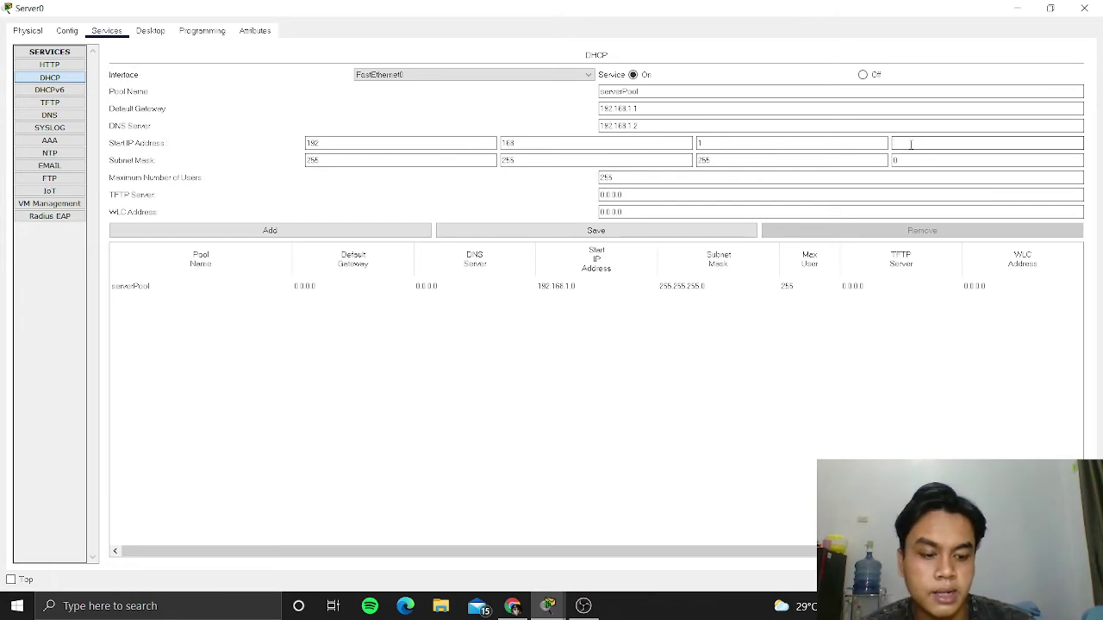
# Set serverPool's start IP address to 192.168.1.11 and maximum number of users to 245, and save the pool.
pyautogui.click(703, 181)
pyautogui.press('BackSpace')
pyautogui.press('BackSpace')
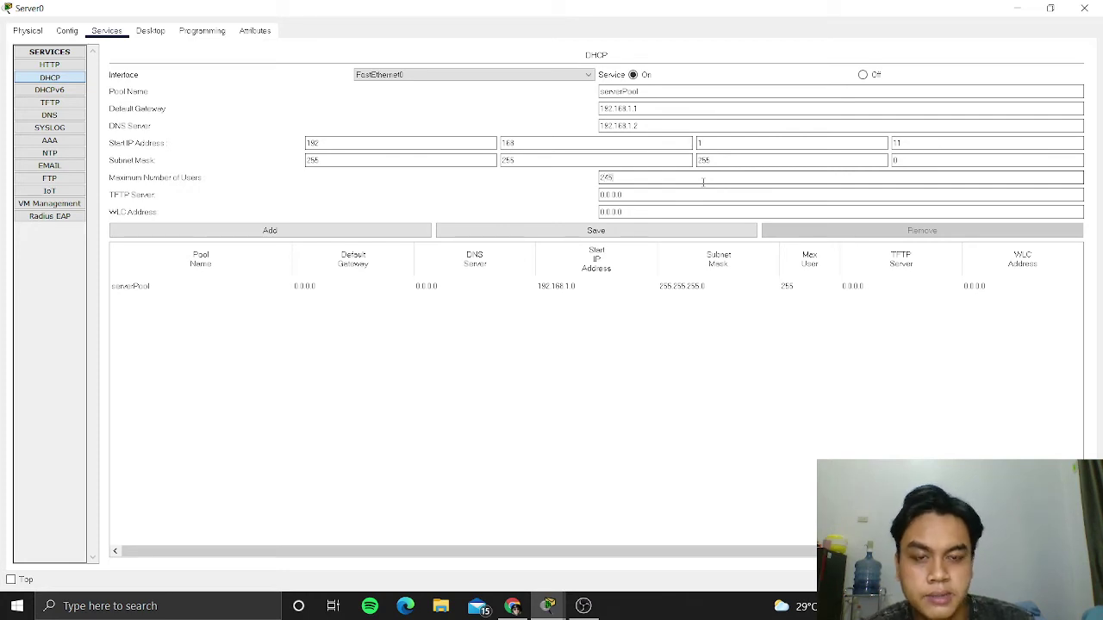
pyautogui.click(636, 232)
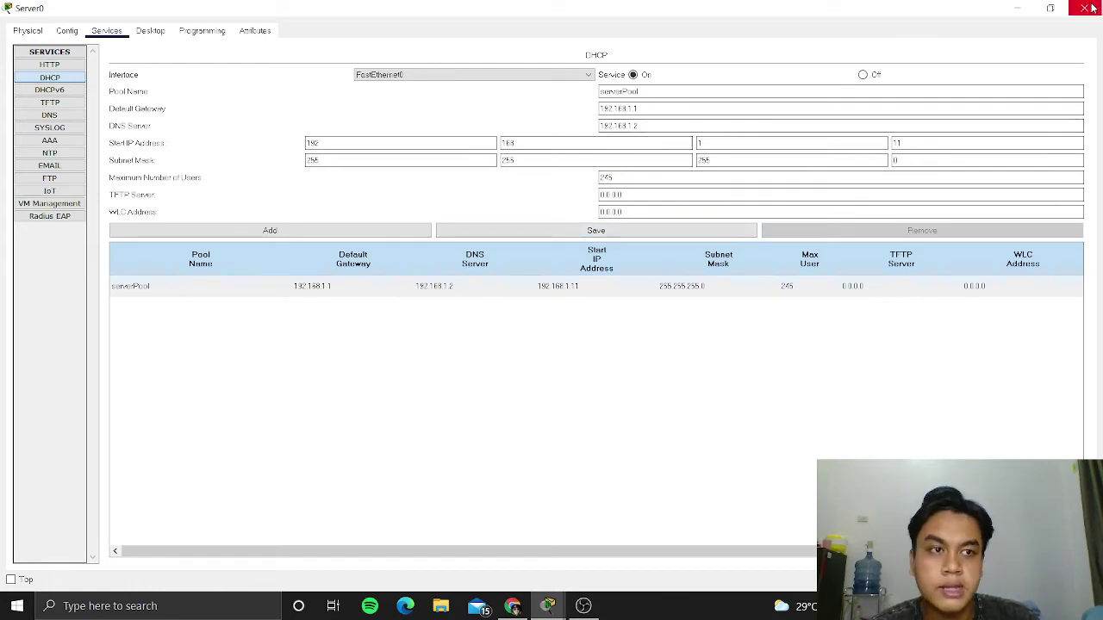
# Add a DHCP pool named serverPool1 with default gateway 192.168.2.1 and start IP address 192.168.2.11.
pyautogui.click(1050, 7)
pyautogui.moveTo(574, 106); pyautogui.dragTo(678, 115)
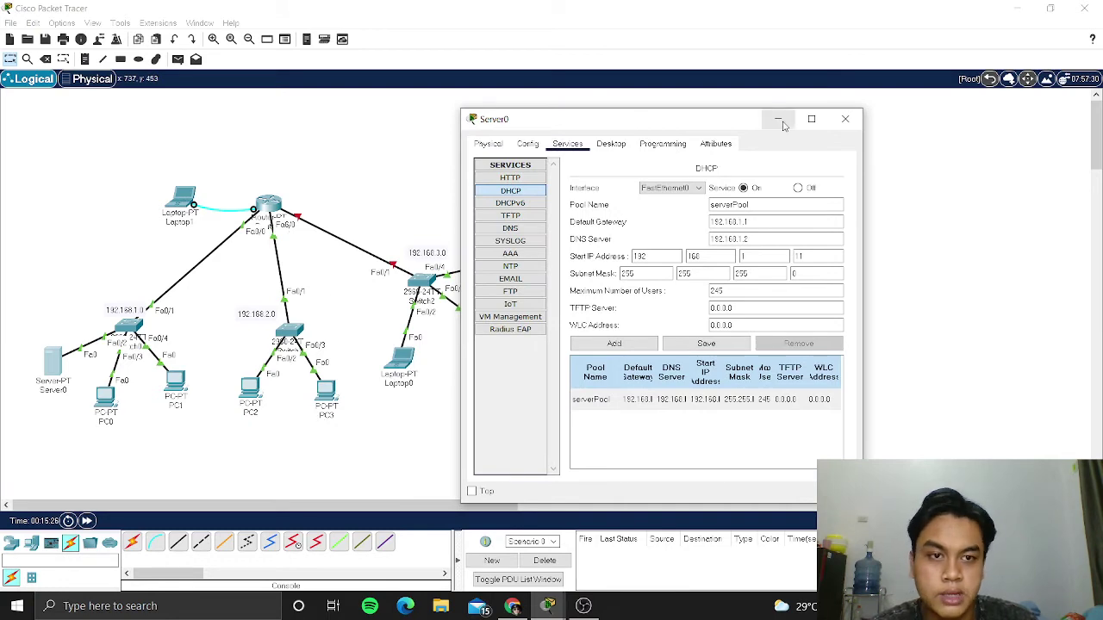
pyautogui.click(810, 120)
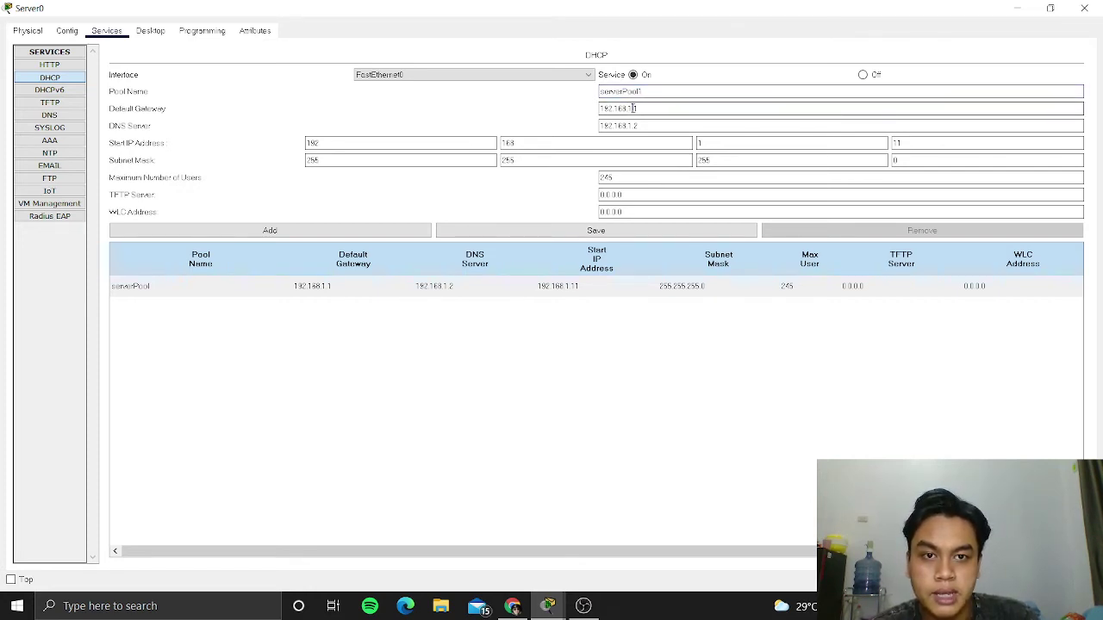
pyautogui.click(1050, 8)
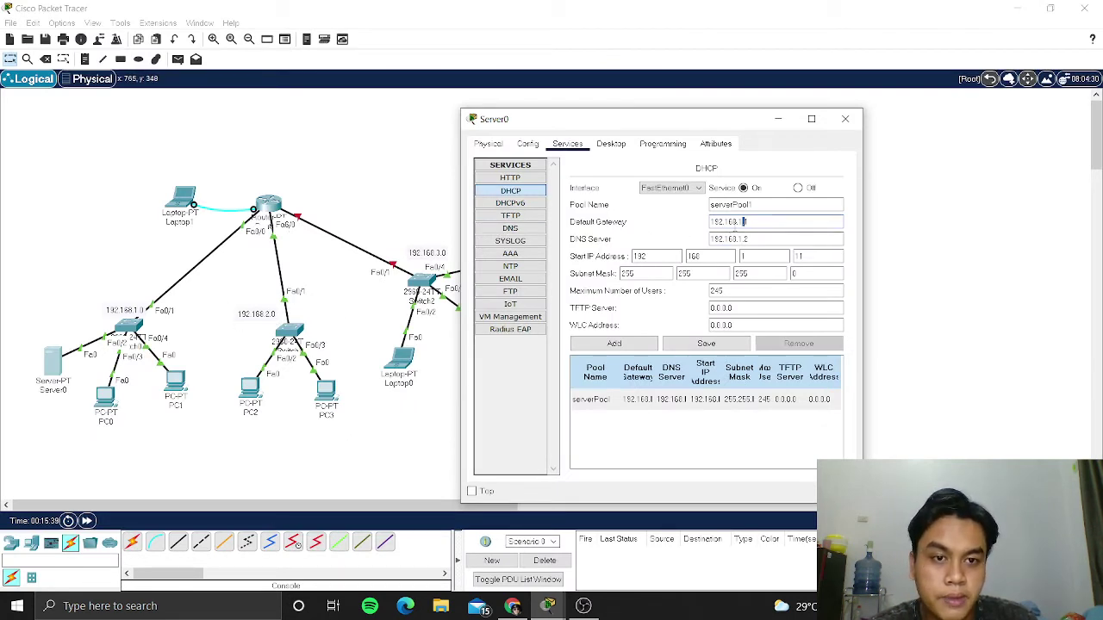
pyautogui.write('.1')
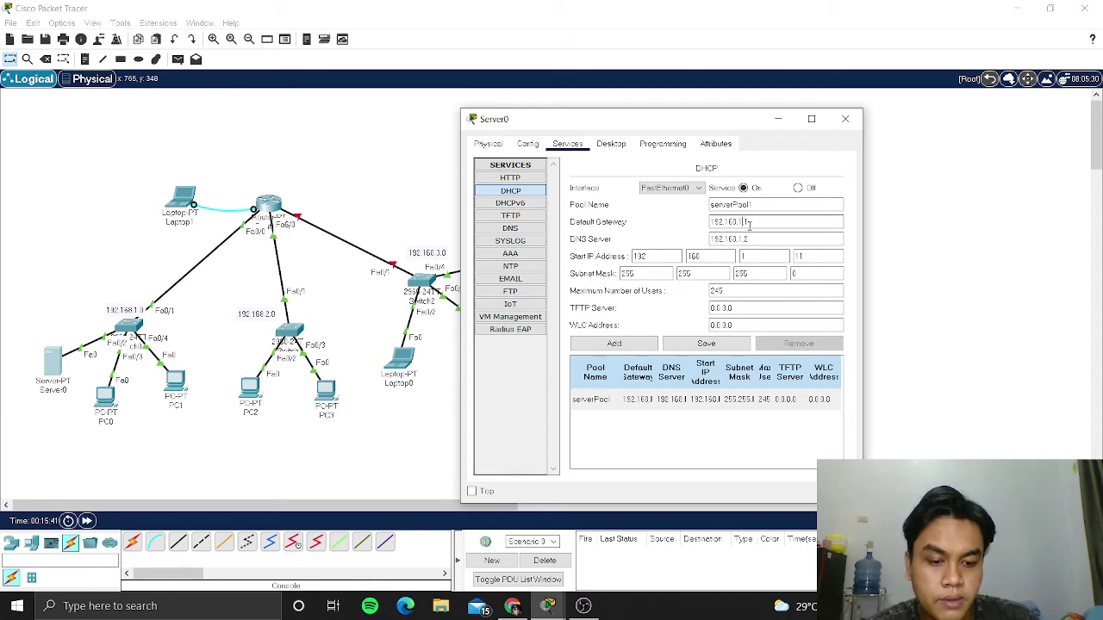
pyautogui.press('BackSpace')
pyautogui.write('2')
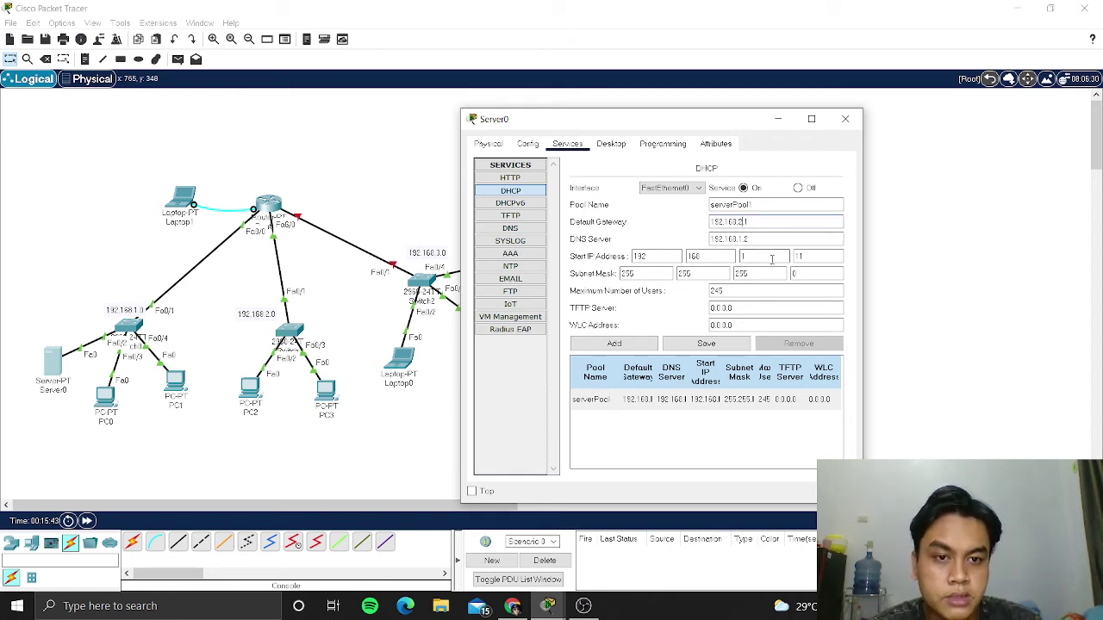
pyautogui.click(773, 257)
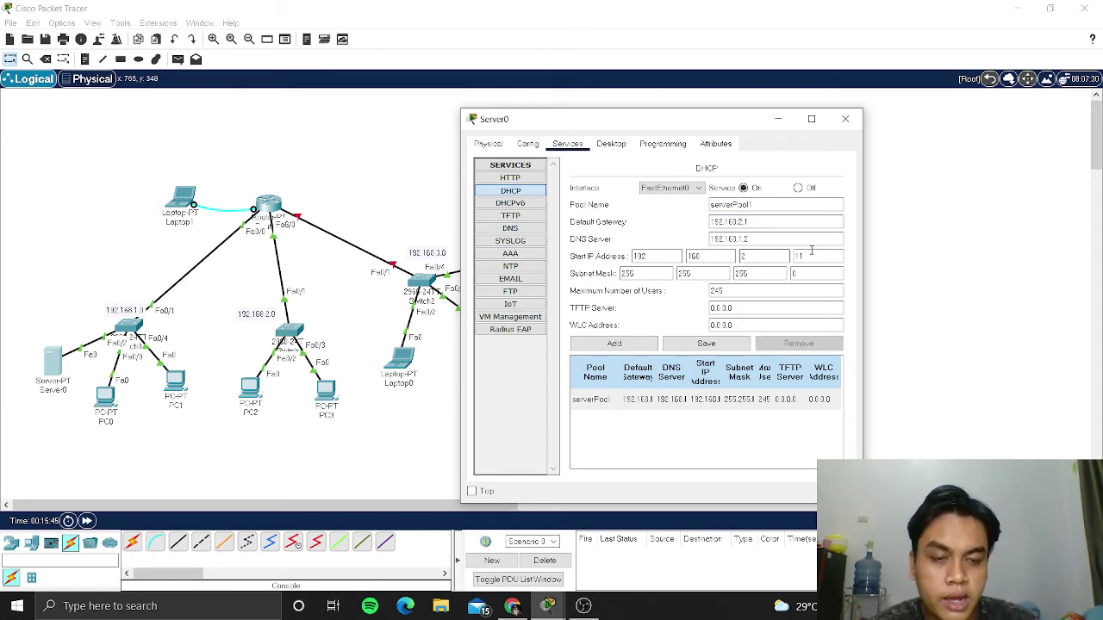
pyautogui.click(635, 345)
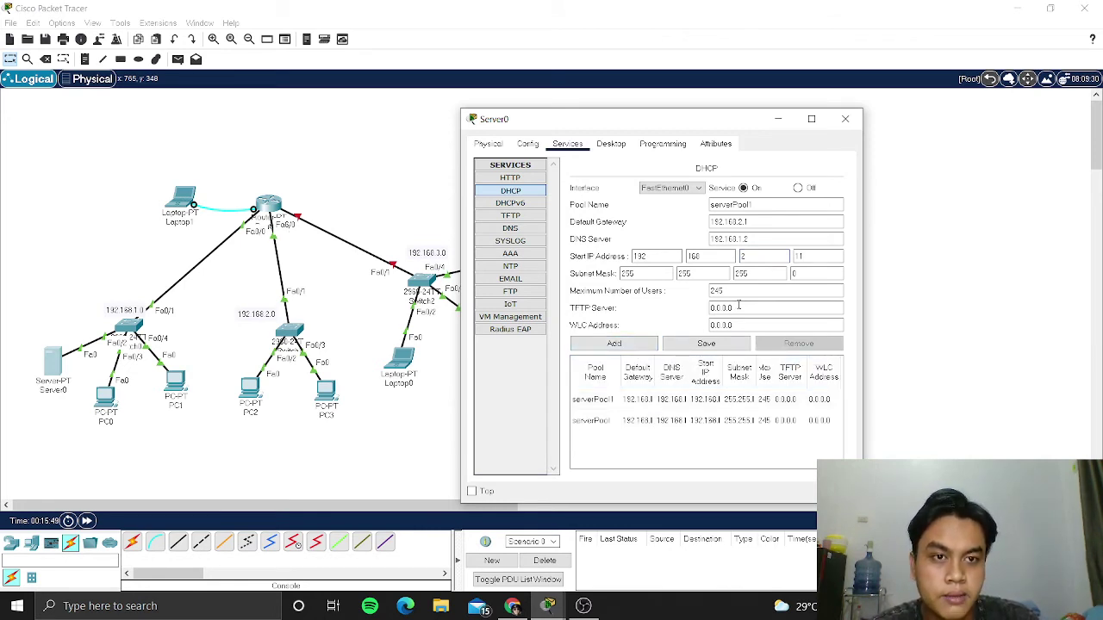
# Review the DHCP pool list in the enlarged Server0 window and close the window.
pyautogui.click(811, 118)
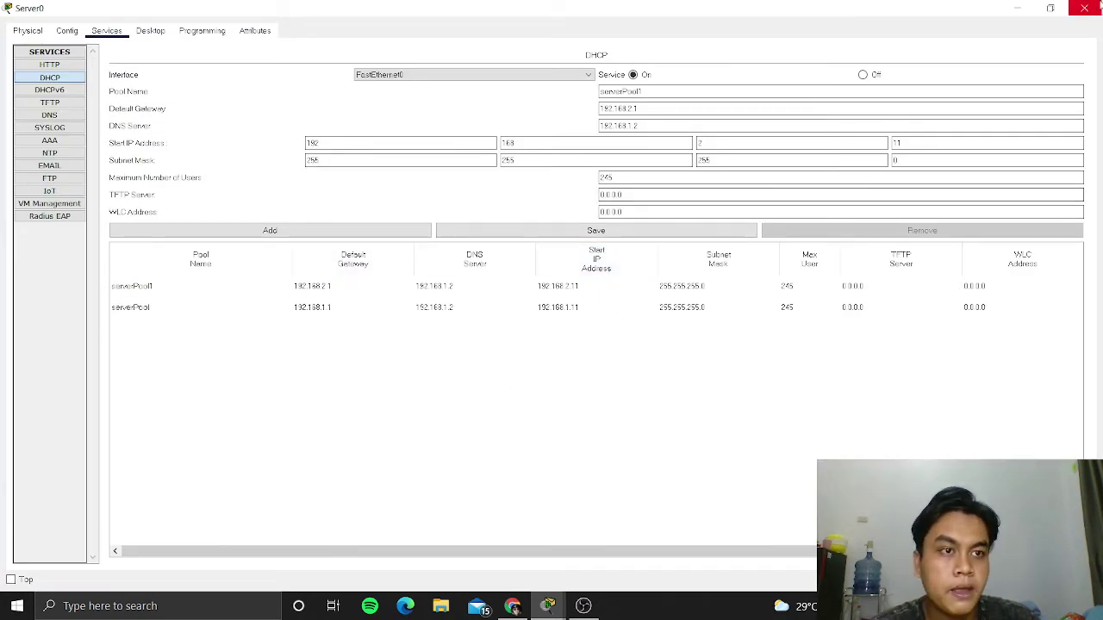
pyautogui.click(1050, 8)
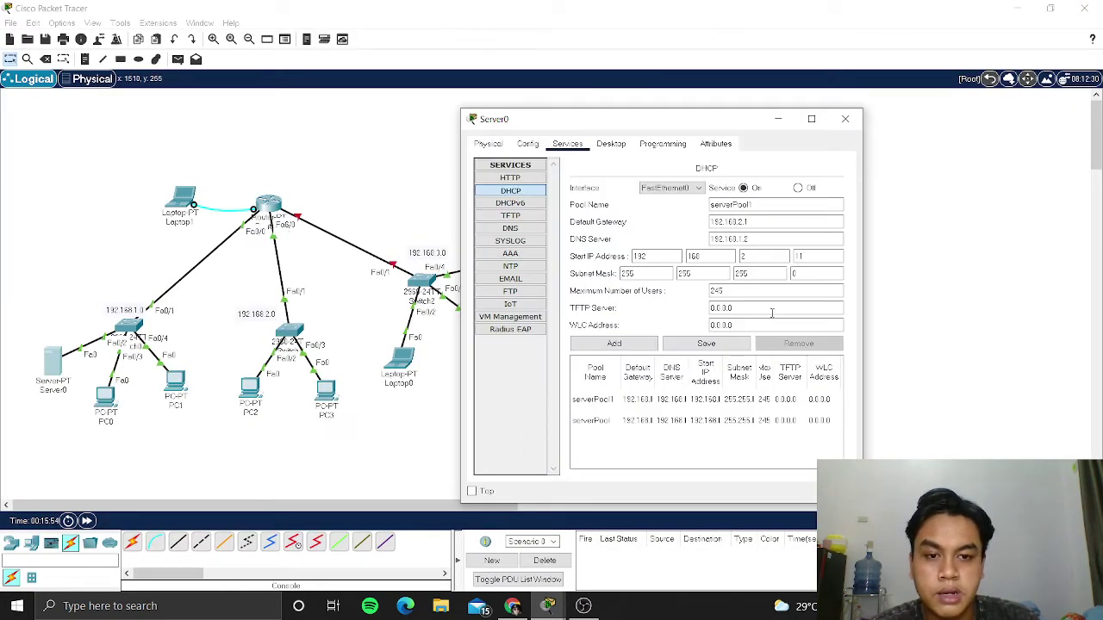
pyautogui.click(847, 122)
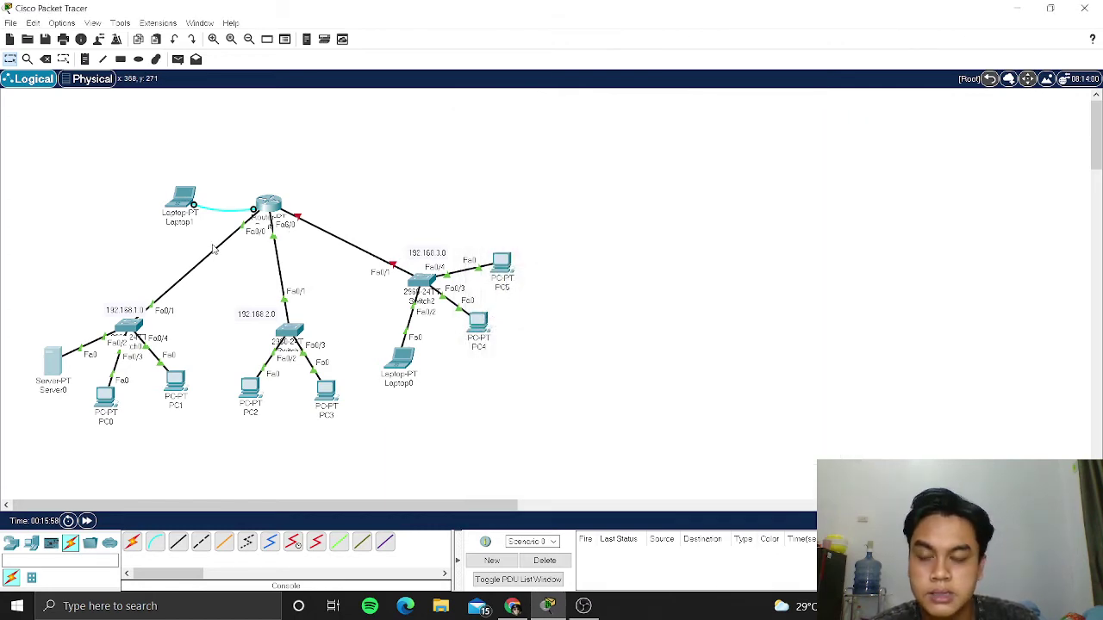
# Reopen Laptop1's terminal session with the default port configuration and enter interface configuration for fa1/0.
pyautogui.click(181, 197)
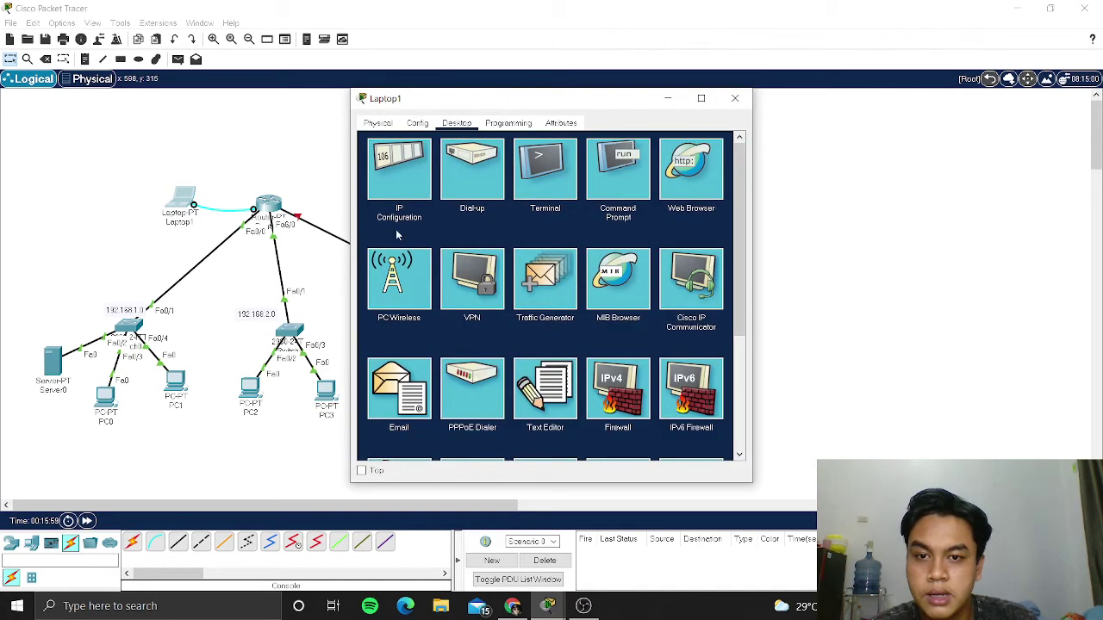
pyautogui.click(572, 193)
pyautogui.click(685, 261)
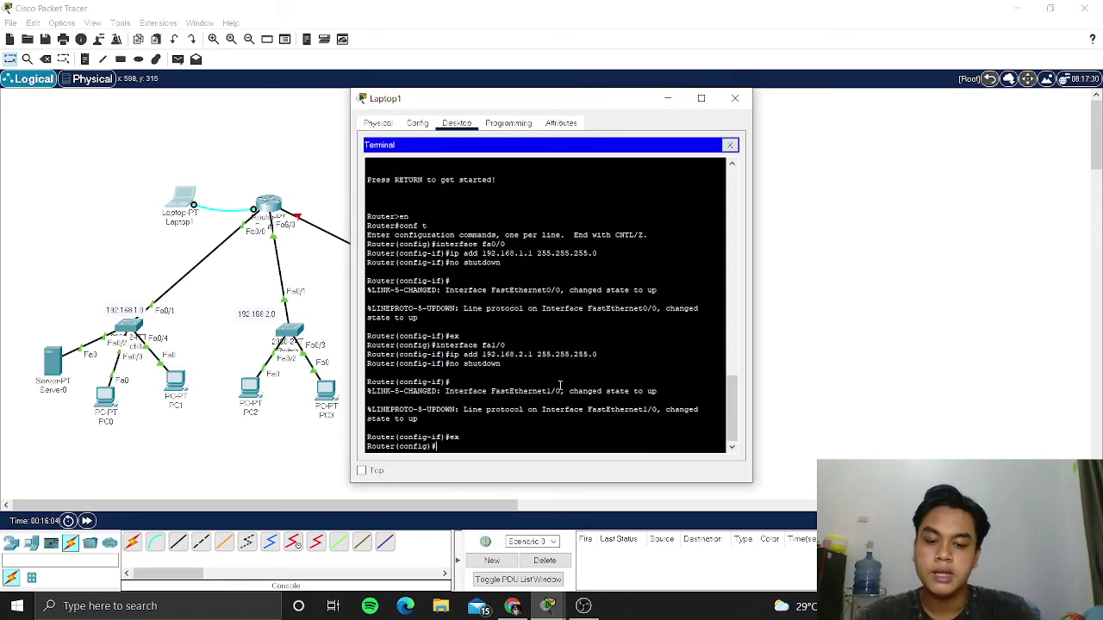
pyautogui.write('inter')
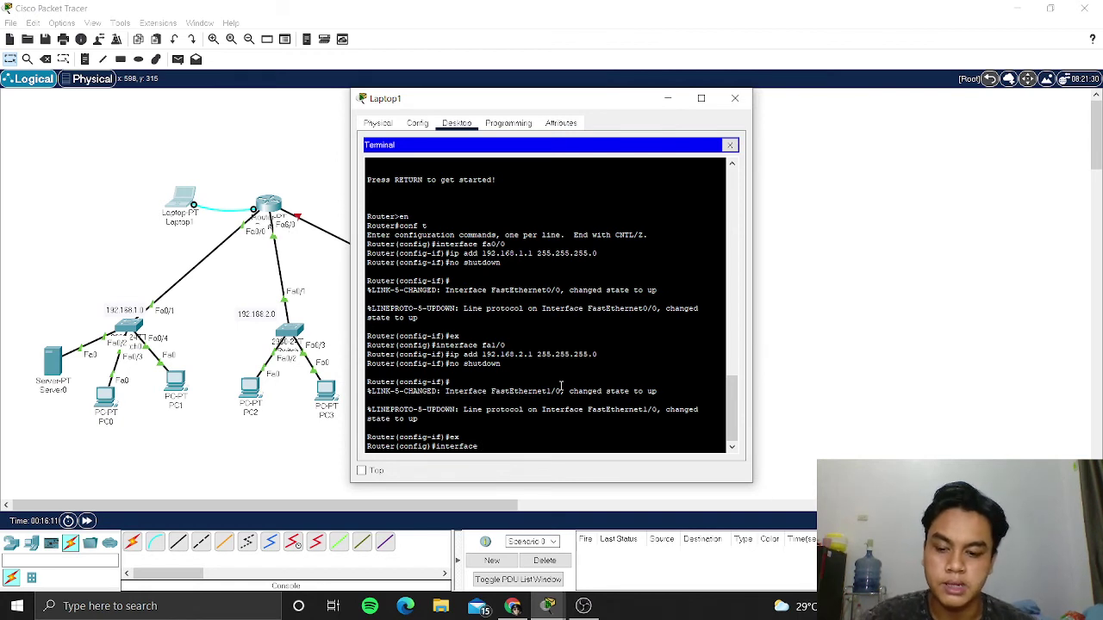
pyautogui.write('fa1/0')
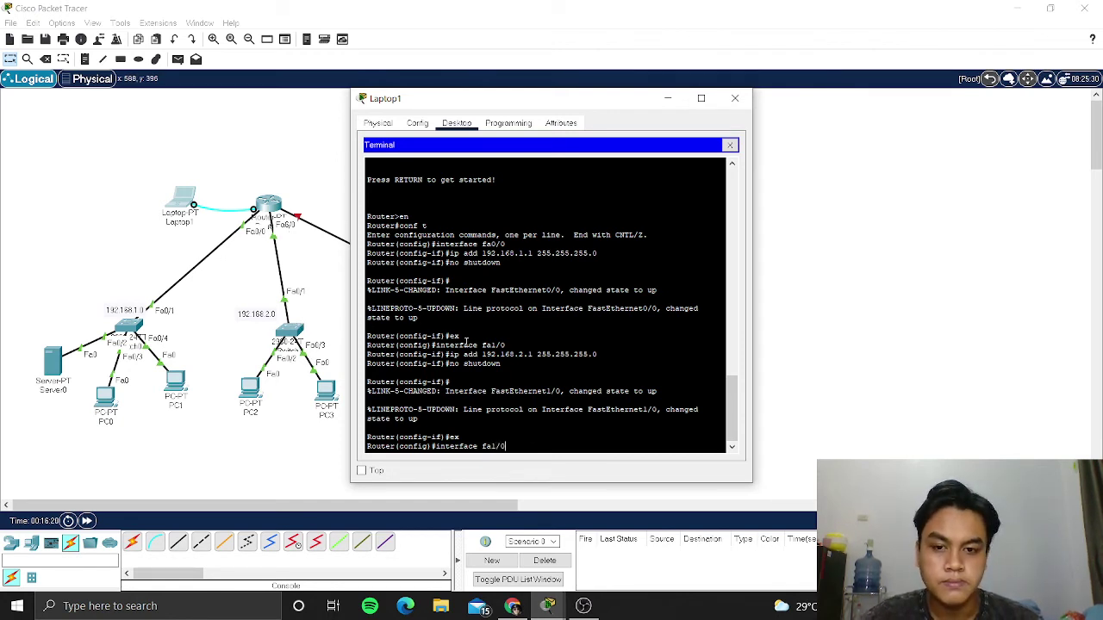
pyautogui.press('Return')
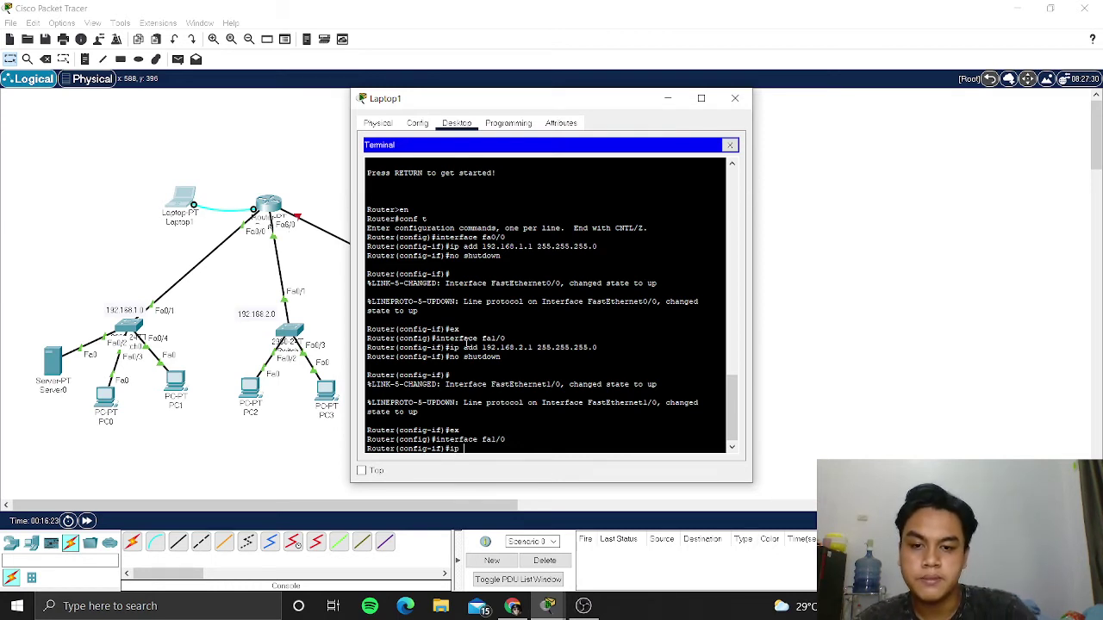
# Set the IP helper address 192.168.1.2 on the router's fa1/0 interface.
pyautogui.write('ip helper')
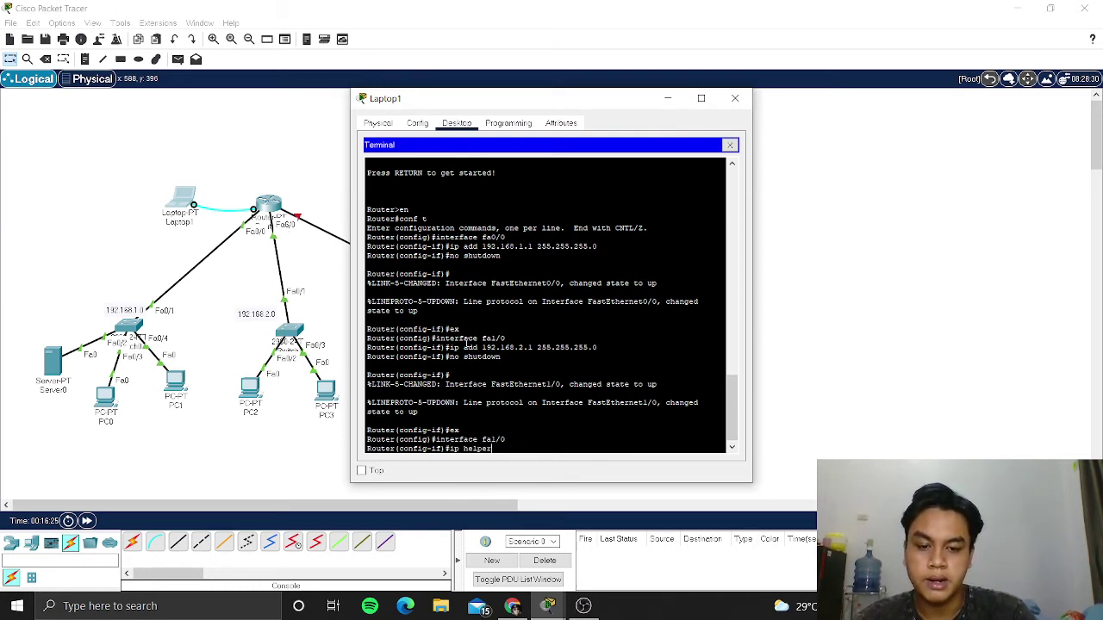
pyautogui.write('-address')
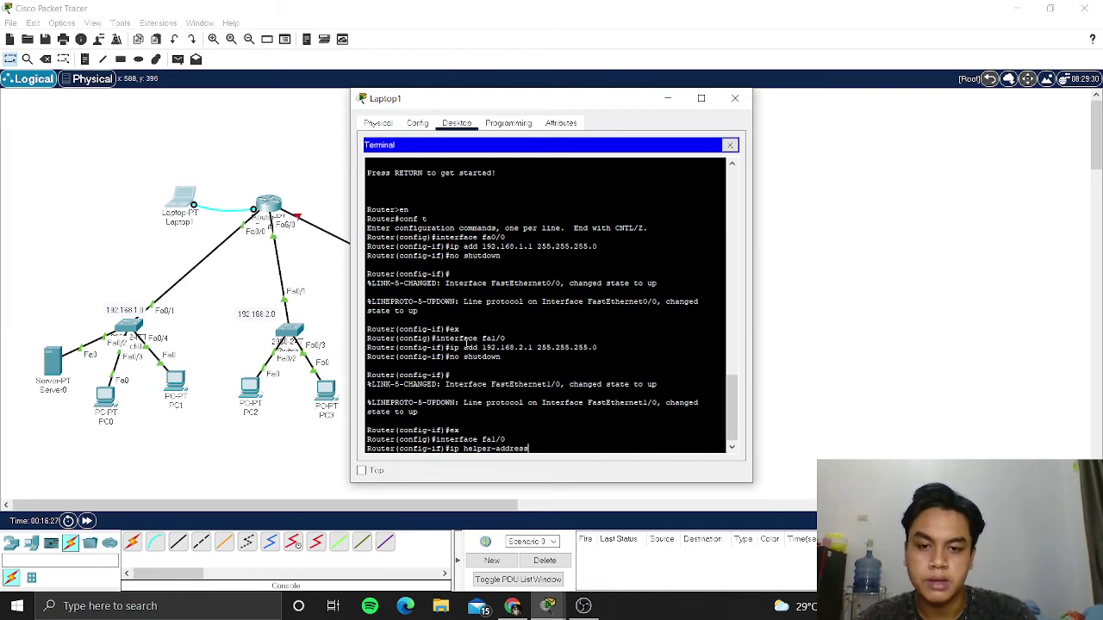
pyautogui.write(' 1')
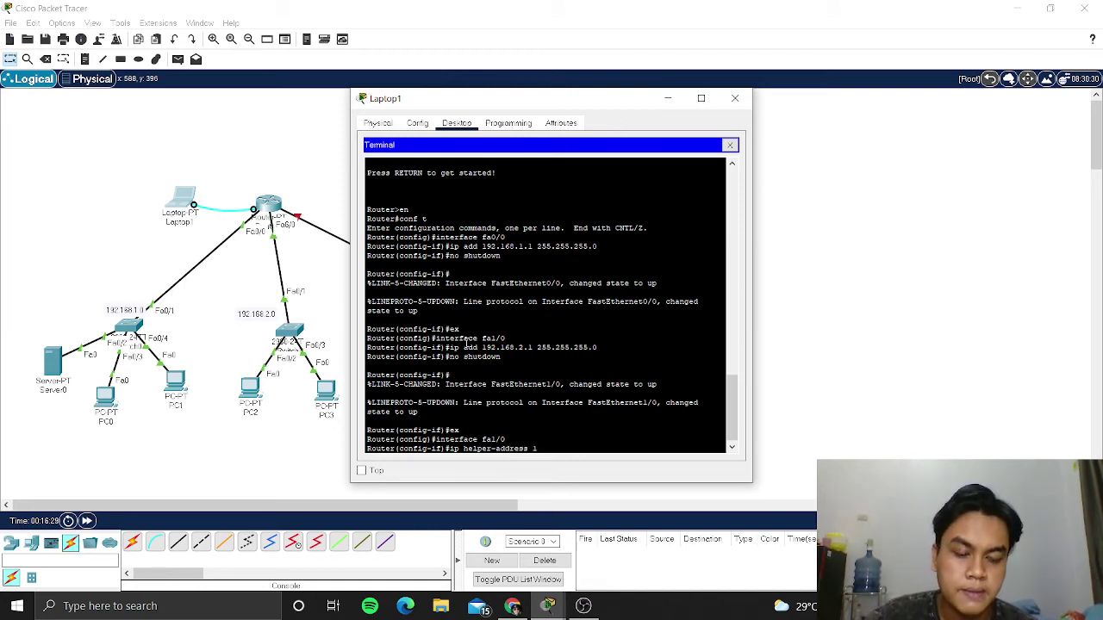
pyautogui.write('92.168.')
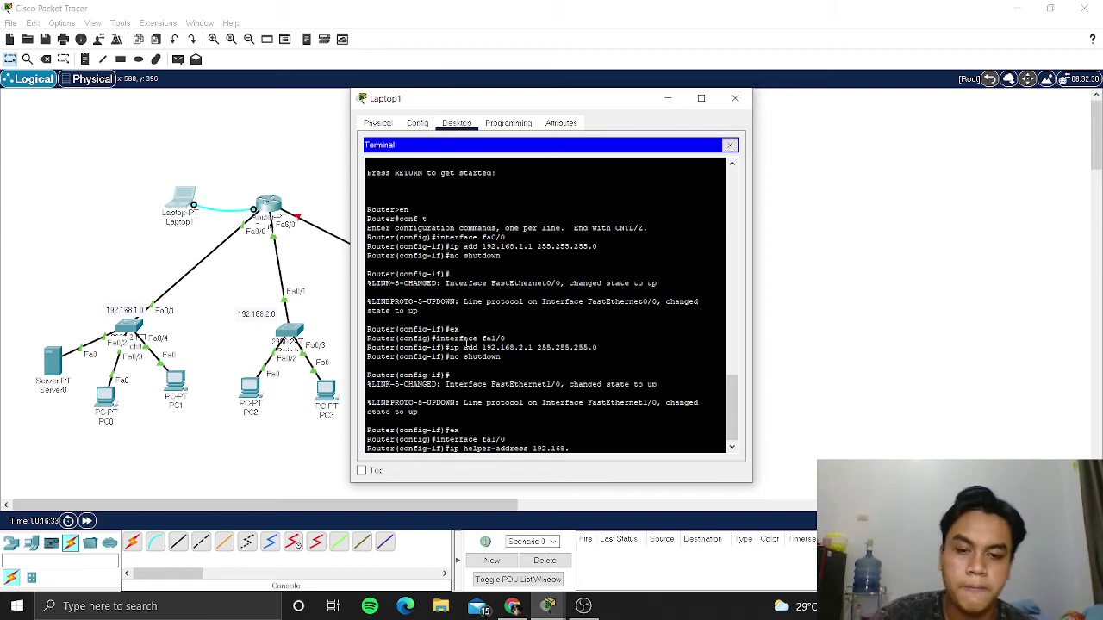
pyautogui.write('1.2')
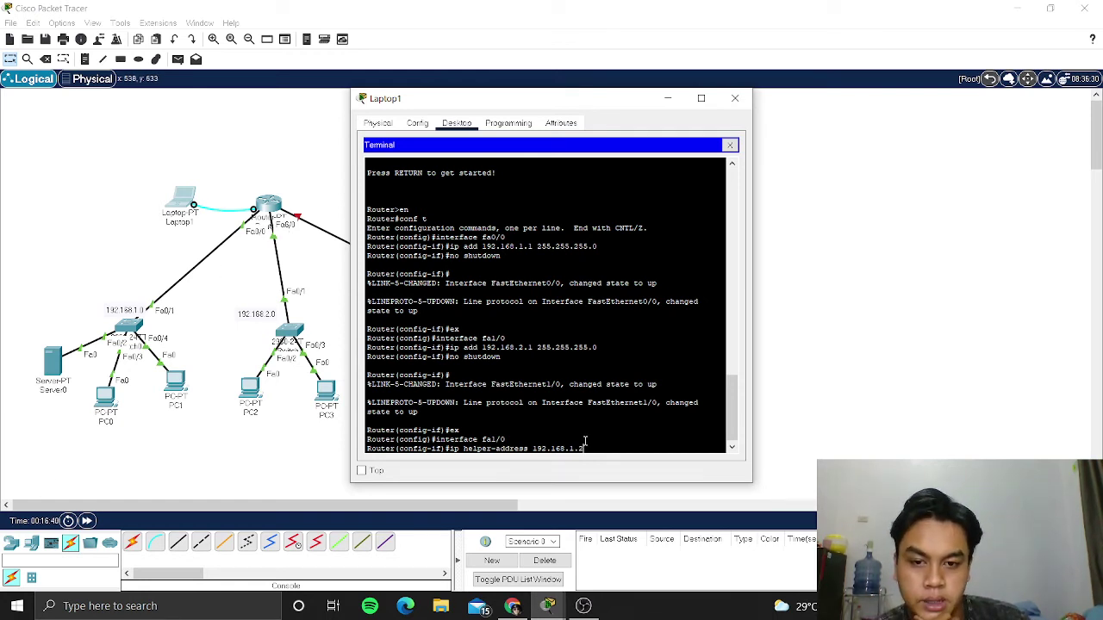
pyautogui.press('Return')
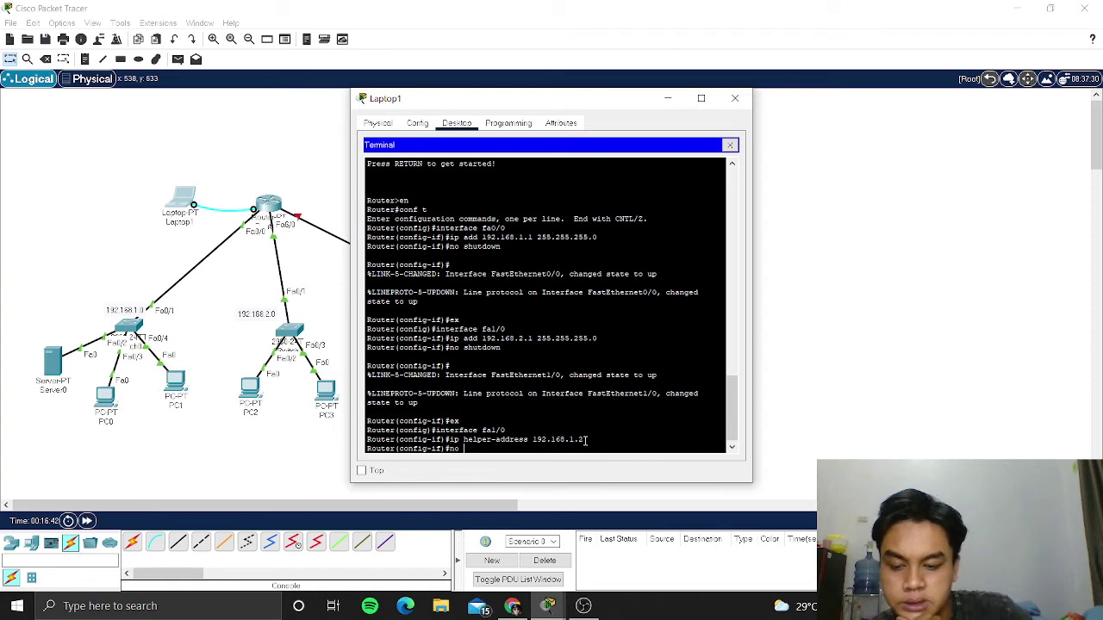
# Issue no shutdown on fa1/0 and exit the configuration modes back to the privileged prompt.
pyautogui.write('no shutdown')
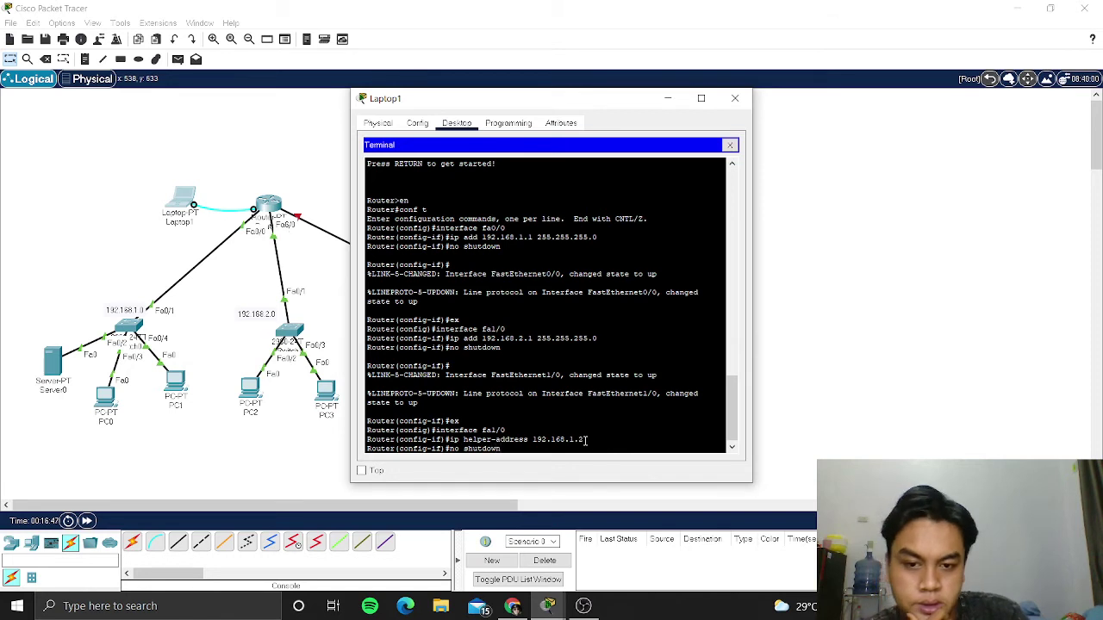
pyautogui.press('Return')
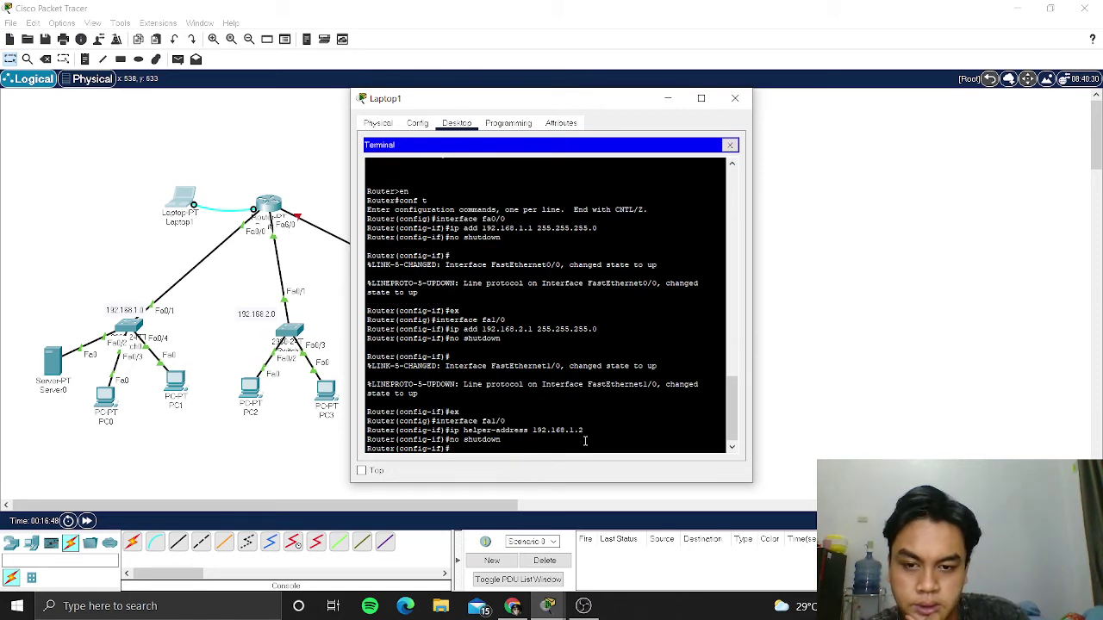
pyautogui.write('ex')
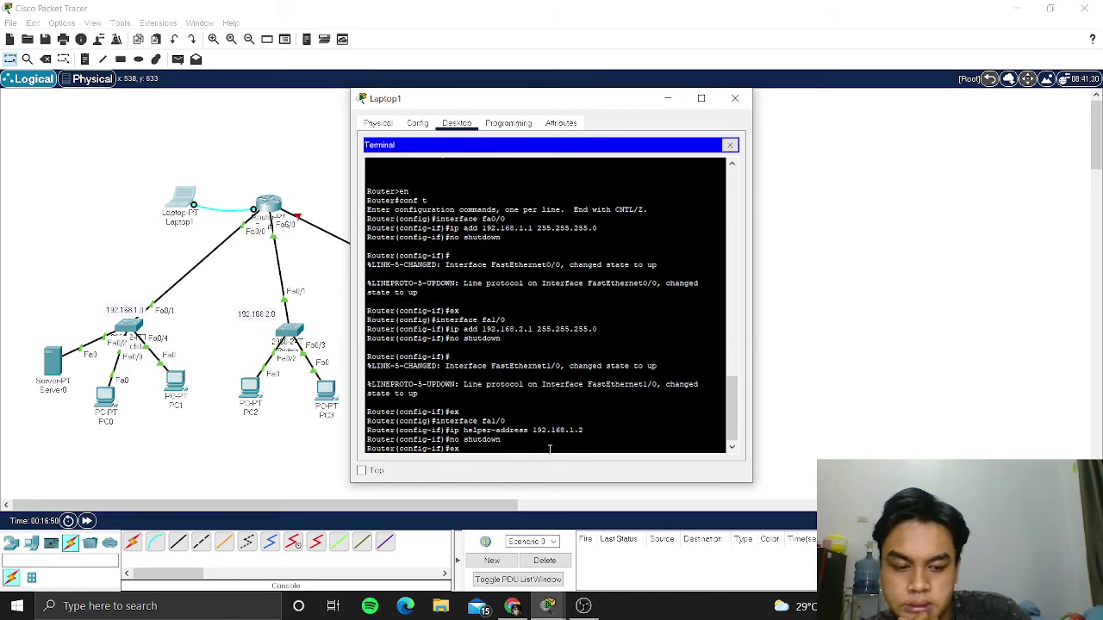
pyautogui.press('Return')
pyautogui.write('ex')
pyautogui.press('Return')
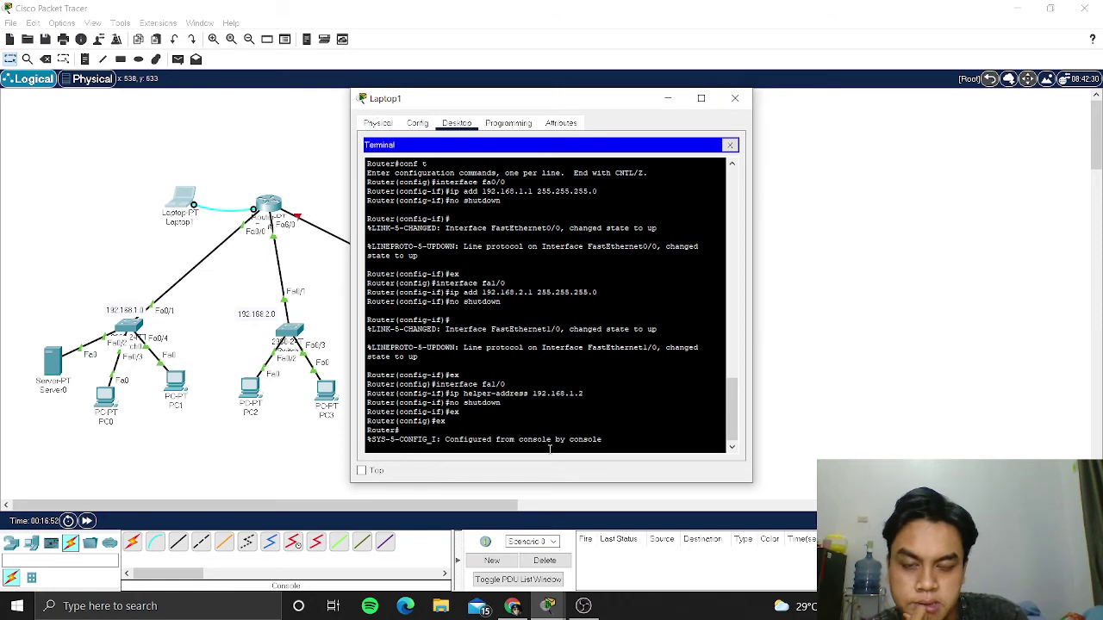
pyautogui.press('Return')
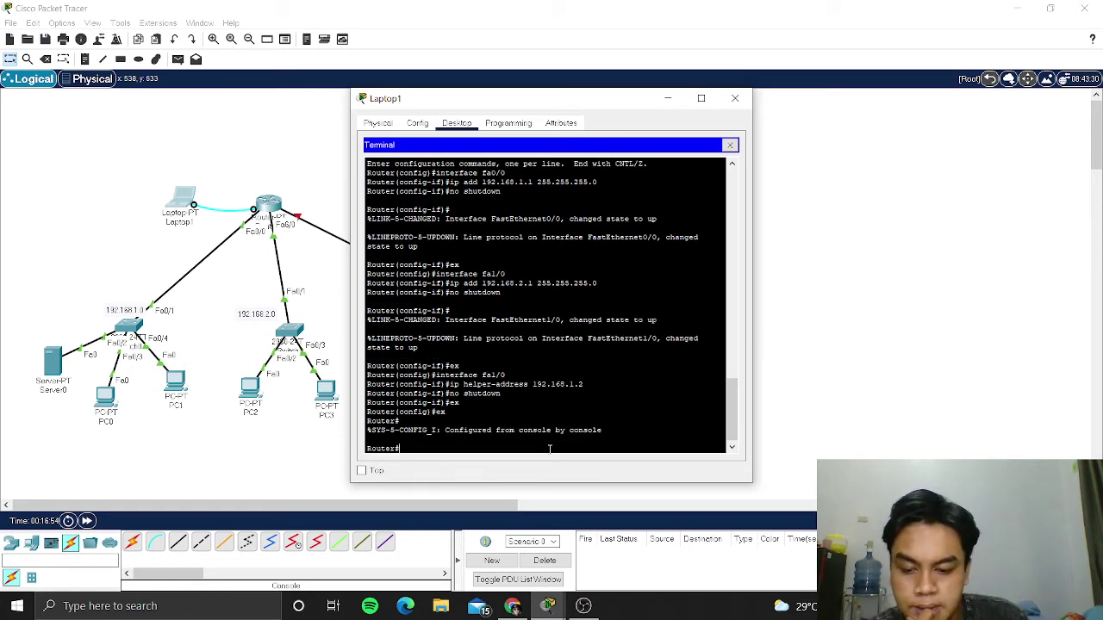
# Show the router's running-config, page through all its interface entries to check the helper address, and close Laptop1's window.
pyautogui.write('show')
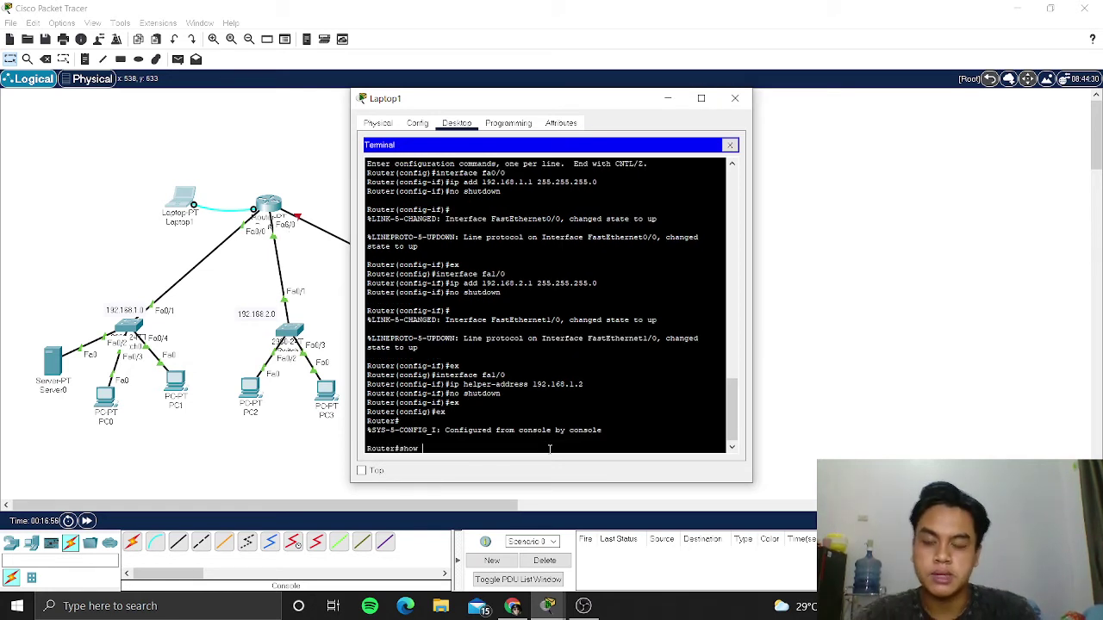
pyautogui.write(' running')
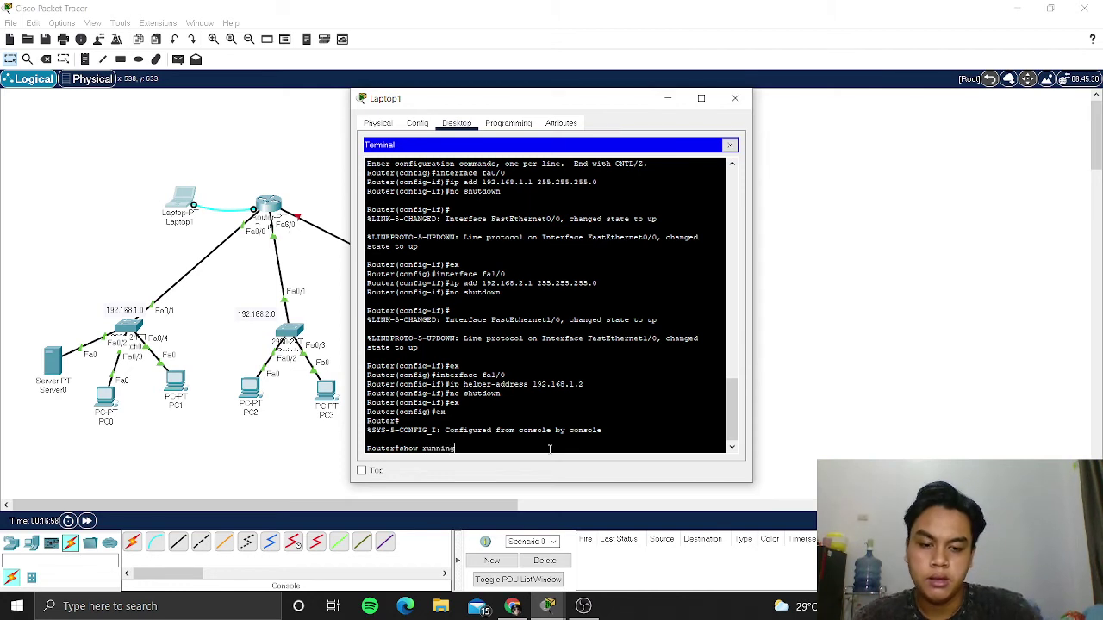
pyautogui.write('-config')
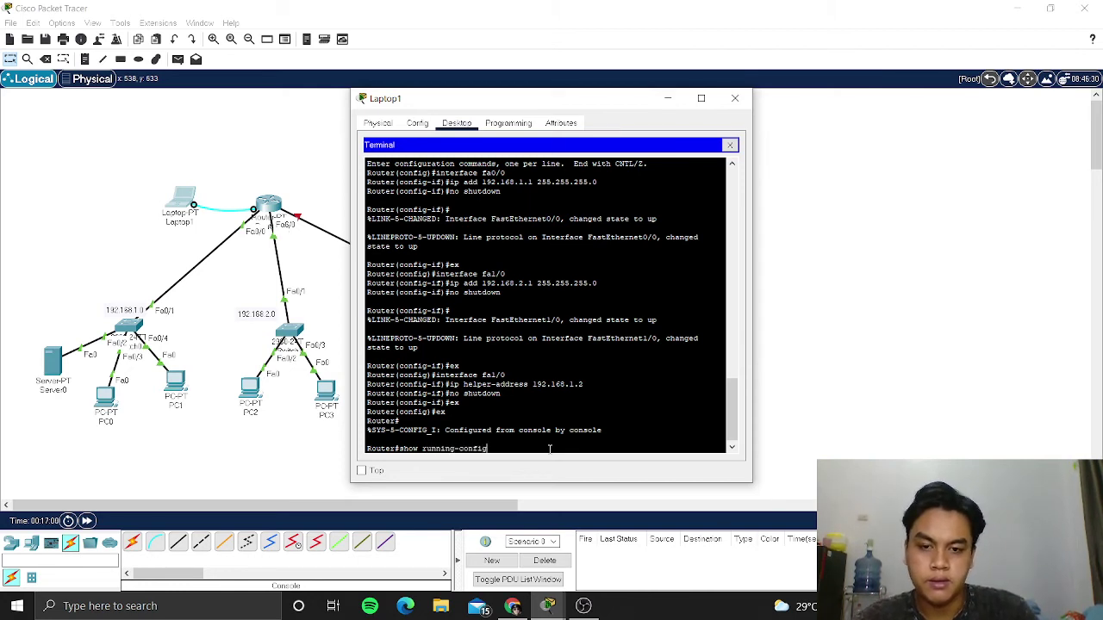
pyautogui.press('Return')
pyautogui.press('Return')
pyautogui.press('Return')
pyautogui.press('Return')
pyautogui.press('Return')
pyautogui.press('Return')
pyautogui.press('Return')
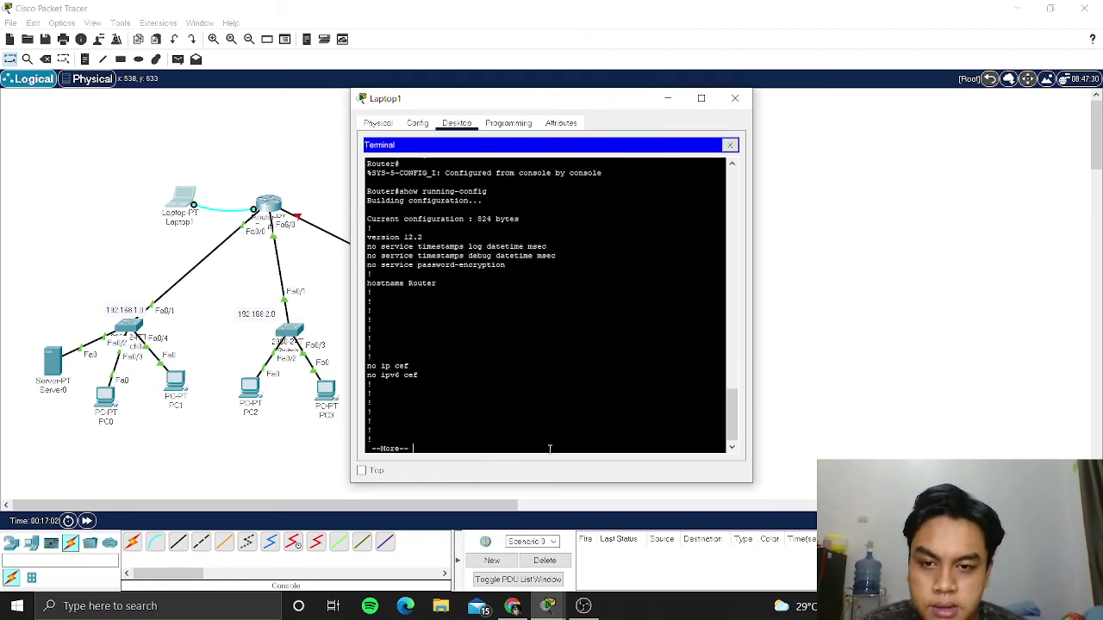
pyautogui.press('Return')
pyautogui.press('Return')
pyautogui.press('Return')
pyautogui.press('Return')
pyautogui.press('Return')
pyautogui.press('Return')
pyautogui.press('Return')
pyautogui.press('Return')
pyautogui.press('Return')
pyautogui.press('Return')
pyautogui.press('Return')
pyautogui.press('Return')
pyautogui.press('Return')
pyautogui.press('Return')
pyautogui.press('Return')
pyautogui.press('Return')
pyautogui.press('Return')
pyautogui.press('Return')
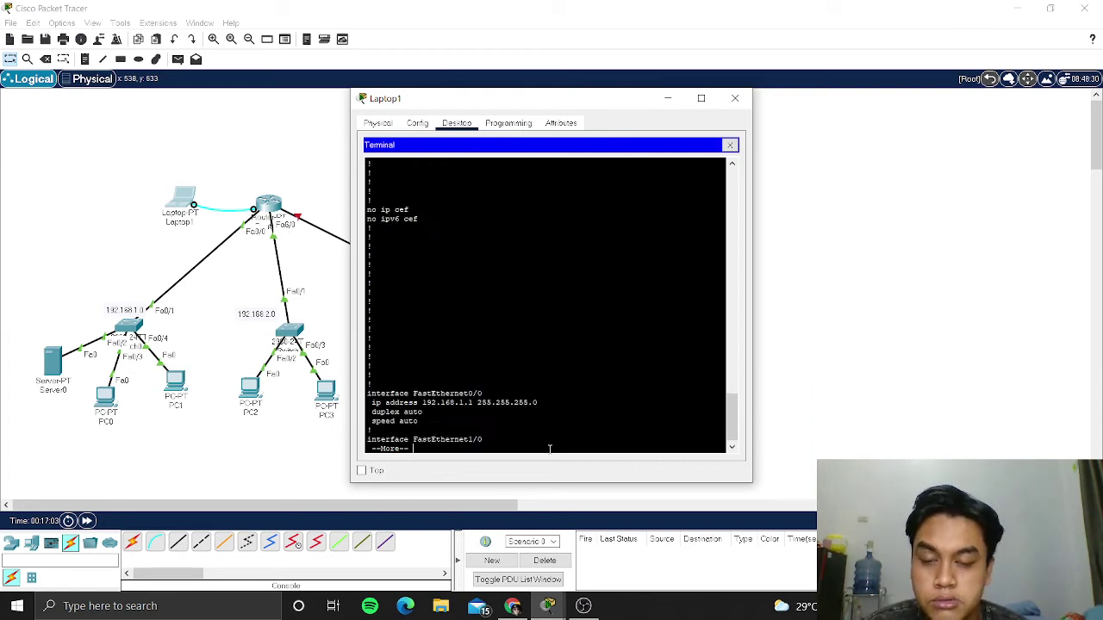
pyautogui.press('Return')
pyautogui.press('Return')
pyautogui.press('Return')
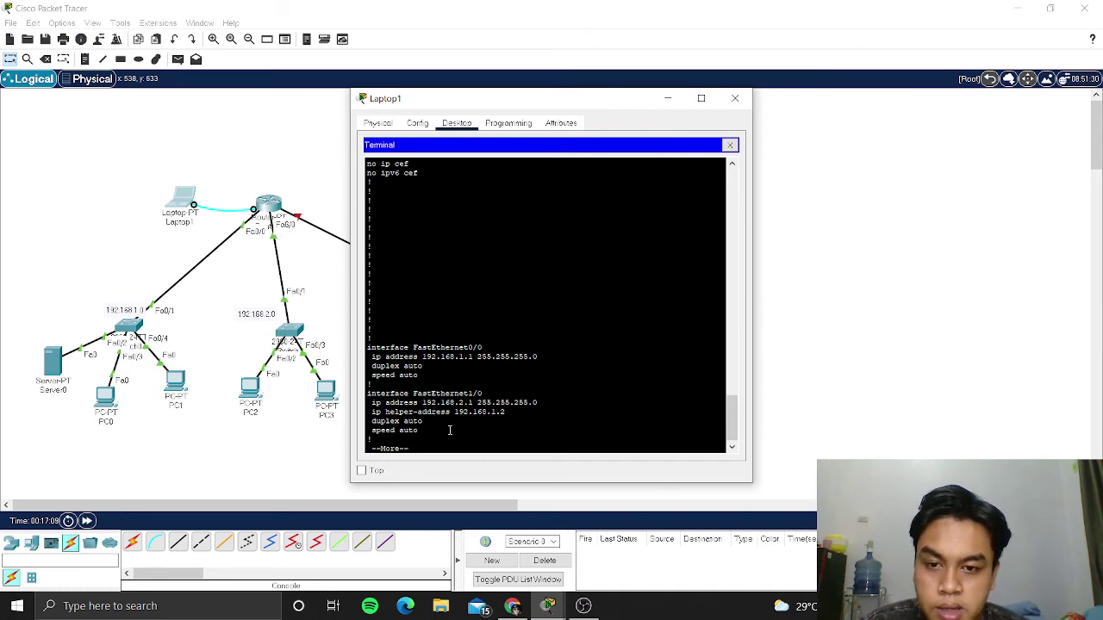
pyautogui.press('Return')
pyautogui.press('Return')
pyautogui.press('Return')
pyautogui.press('Return')
pyautogui.press('Return')
pyautogui.press('Return')
pyautogui.press('Return')
pyautogui.press('Return')
pyautogui.press('Return')
pyautogui.press('Return')
pyautogui.press('Return')
pyautogui.press('Return')
pyautogui.press('Return')
pyautogui.press('Return')
pyautogui.press('Return')
pyautogui.press('Return')
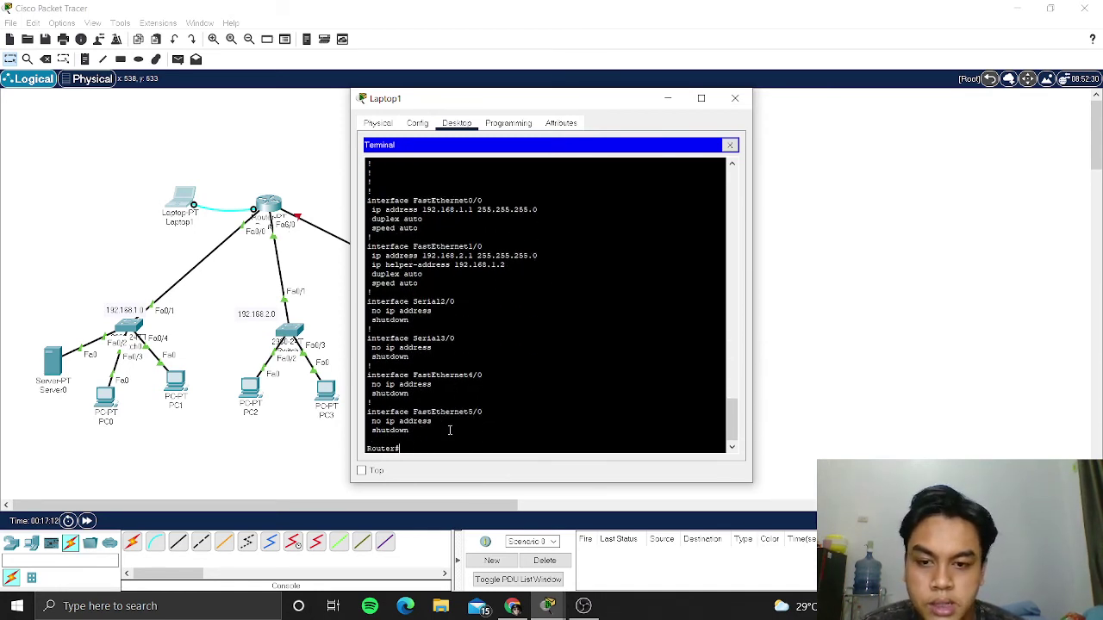
pyautogui.click(735, 99)
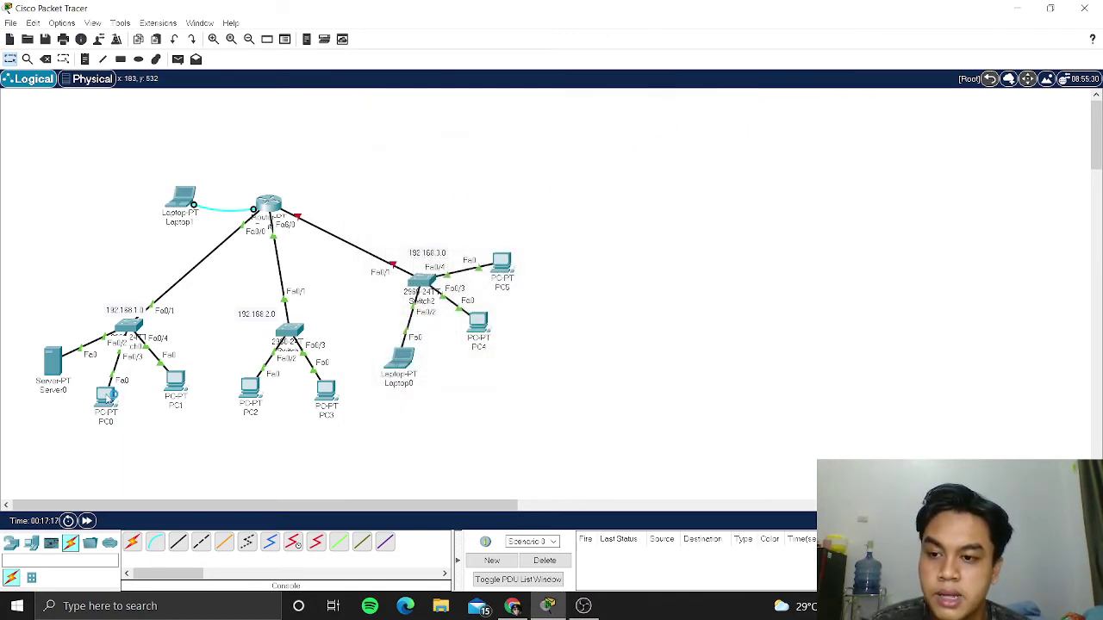
# Switch PC0's IPv4 configuration to DHCP and close its window.
pyautogui.click(107, 398)
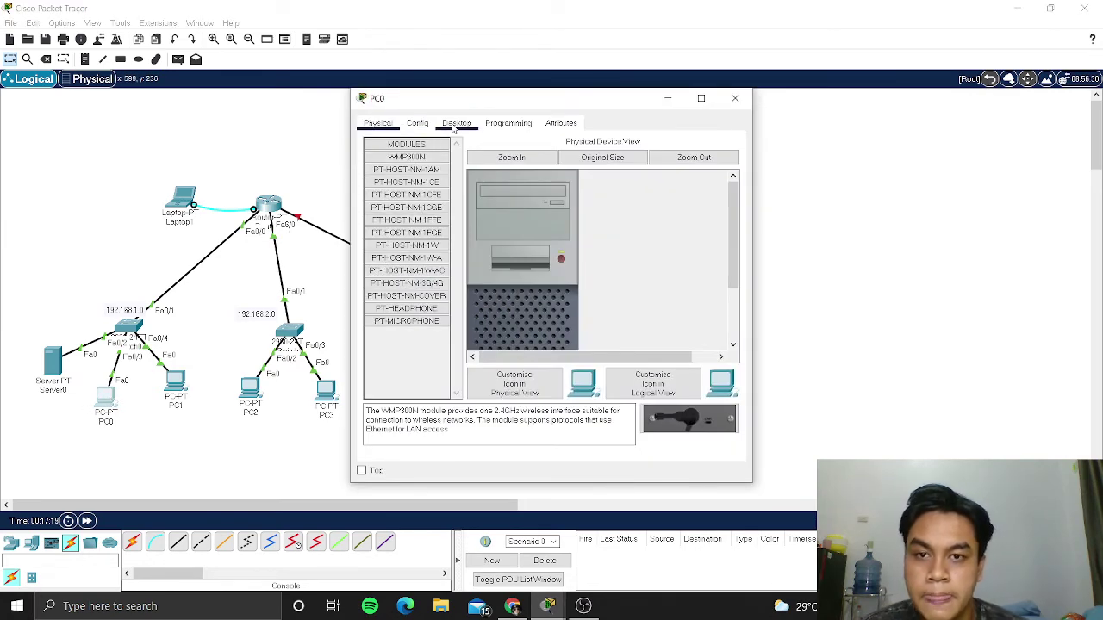
pyautogui.click(456, 125)
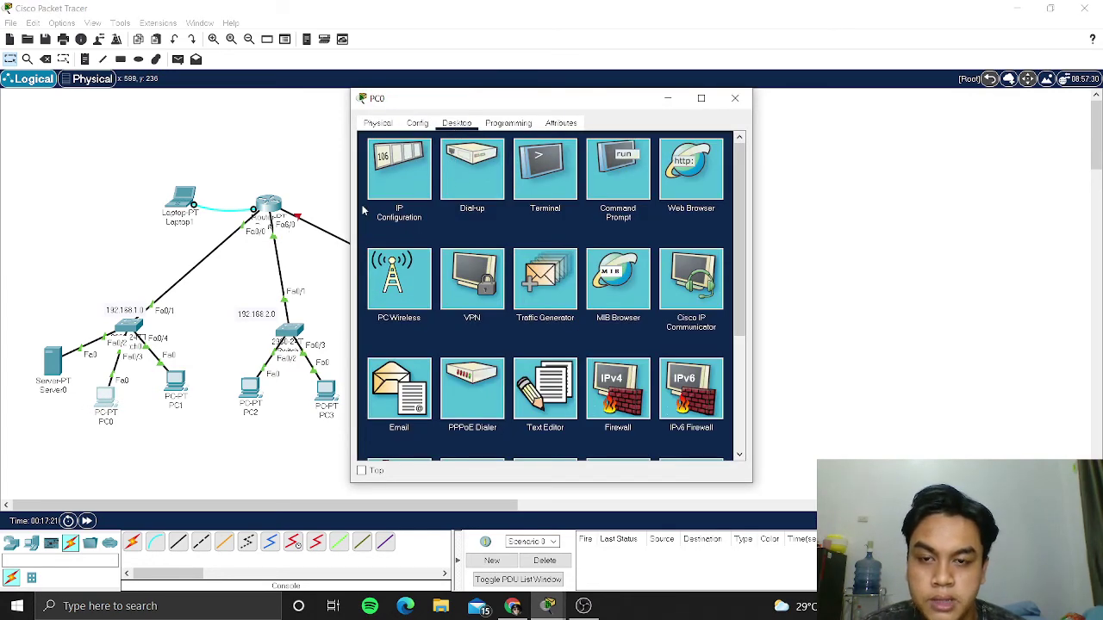
pyautogui.click(401, 192)
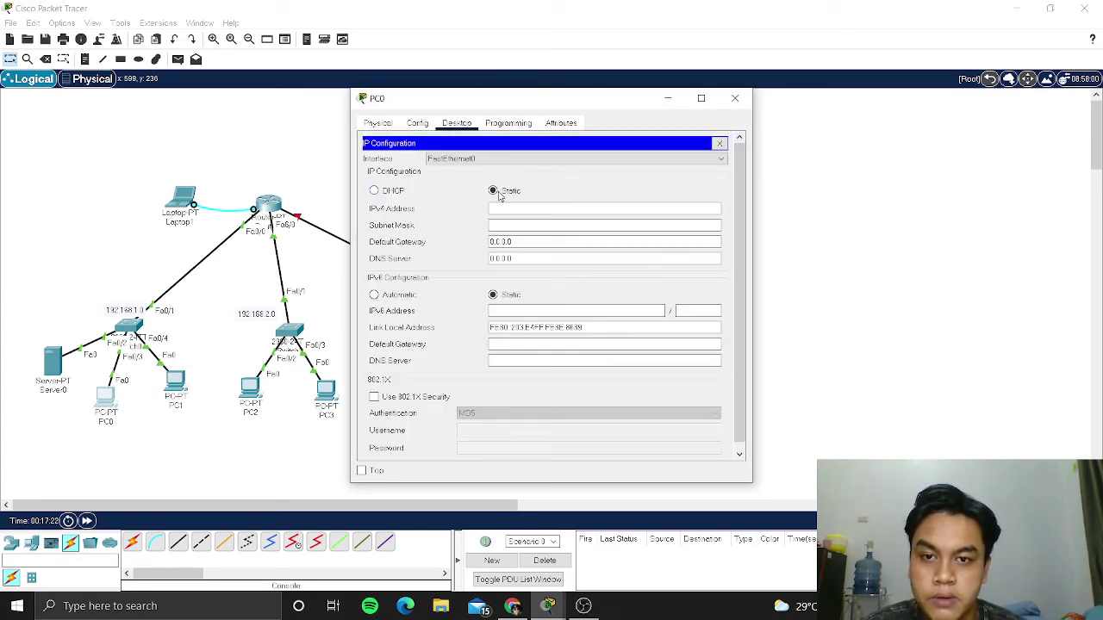
pyautogui.click(398, 194)
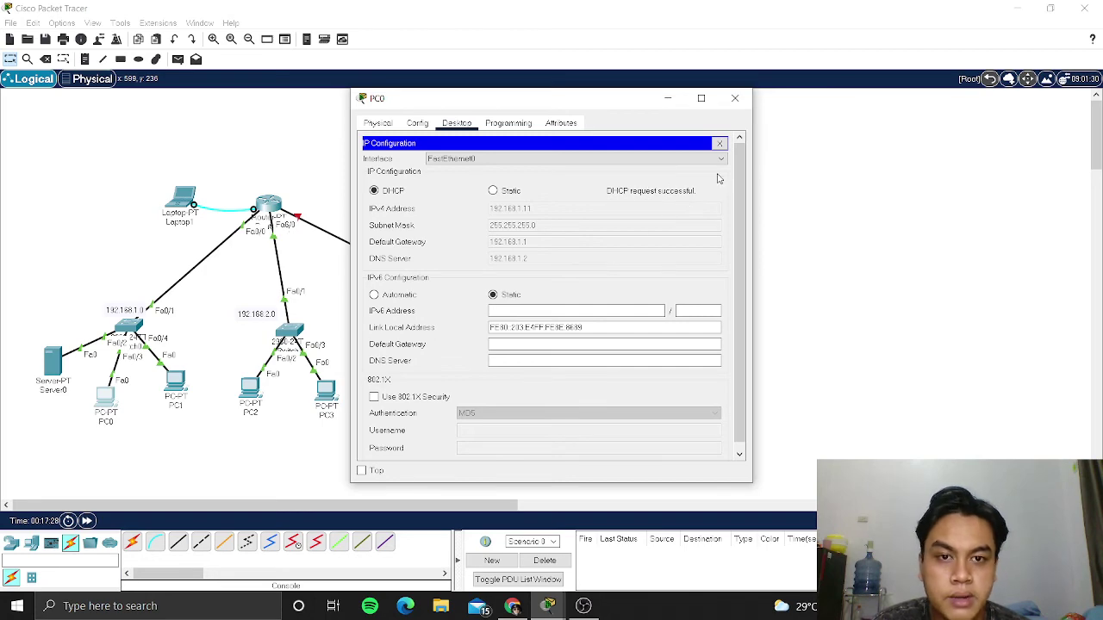
pyautogui.click(735, 97)
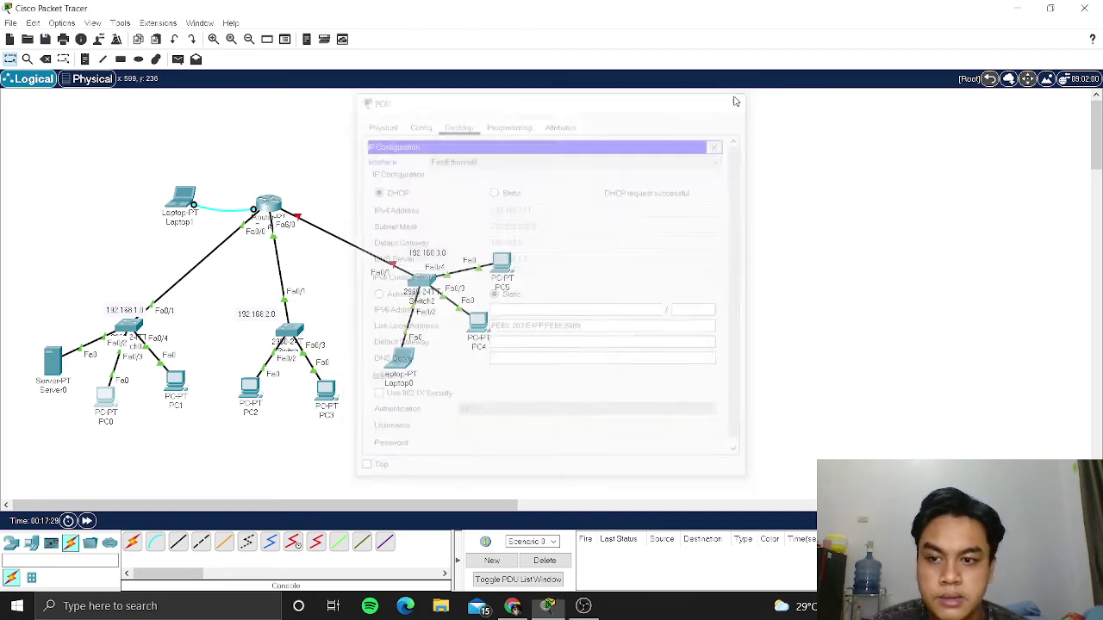
# Try to obtain PC2's IPv4 configuration through DHCP and close its window.
pyautogui.click(249, 389)
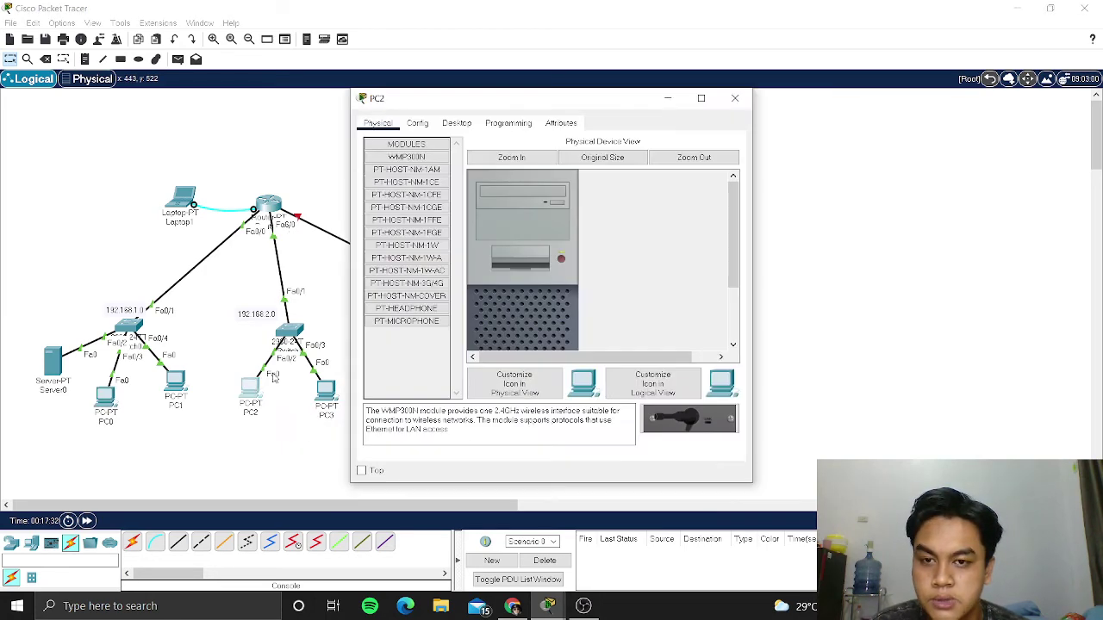
pyautogui.click(457, 123)
pyautogui.click(407, 160)
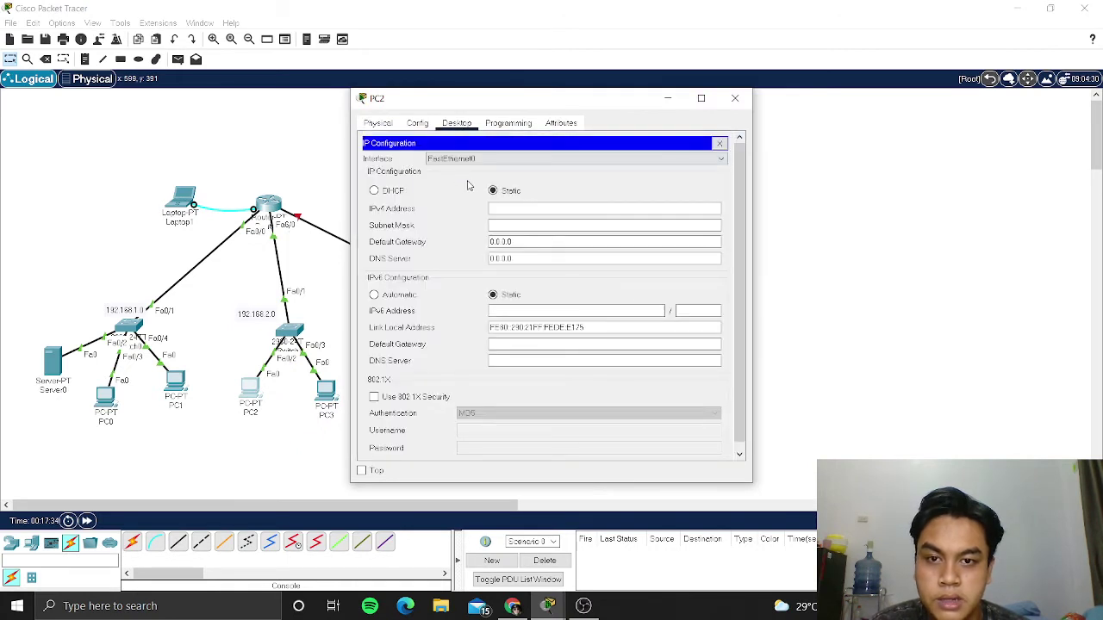
pyautogui.click(401, 189)
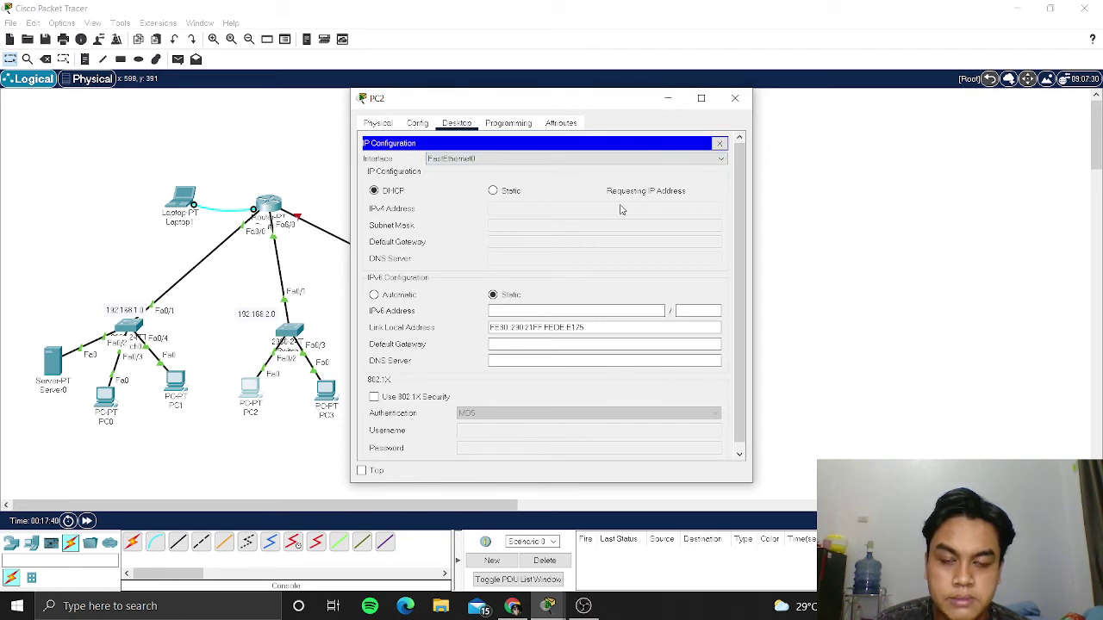
pyautogui.click(735, 99)
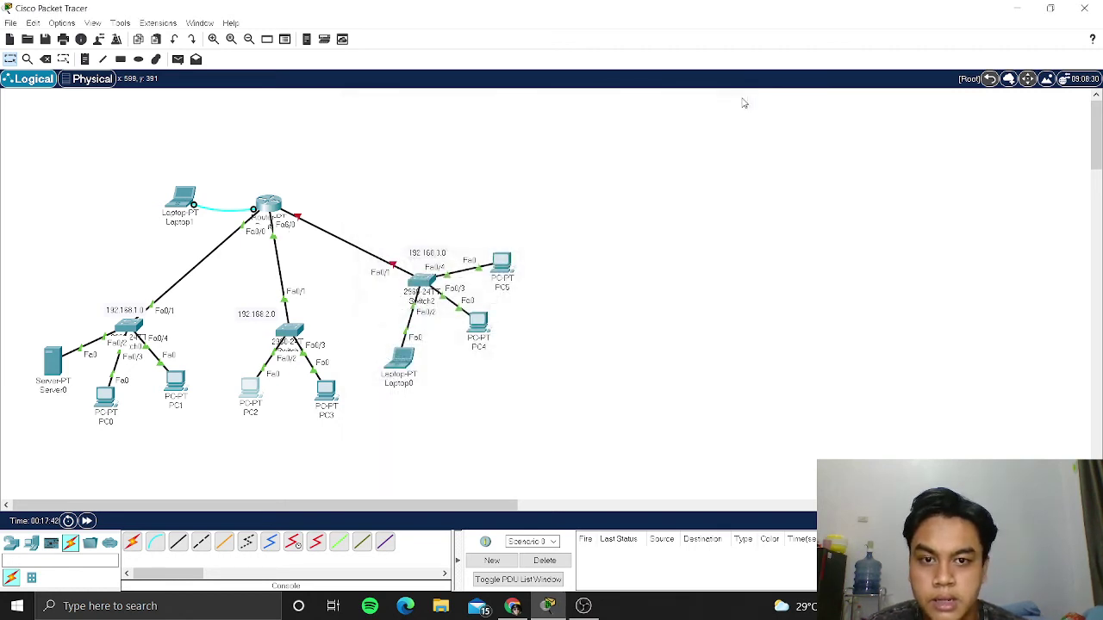
# Switch PC3's IPv4 configuration to DHCP and close its window.
pyautogui.click(325, 389)
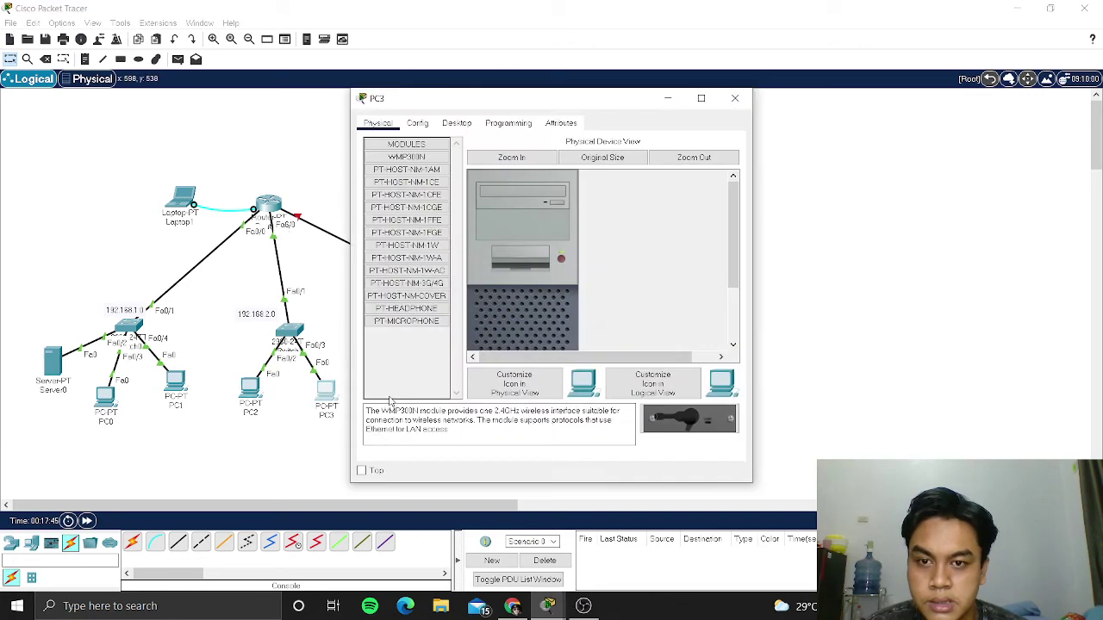
pyautogui.click(460, 125)
pyautogui.click(403, 166)
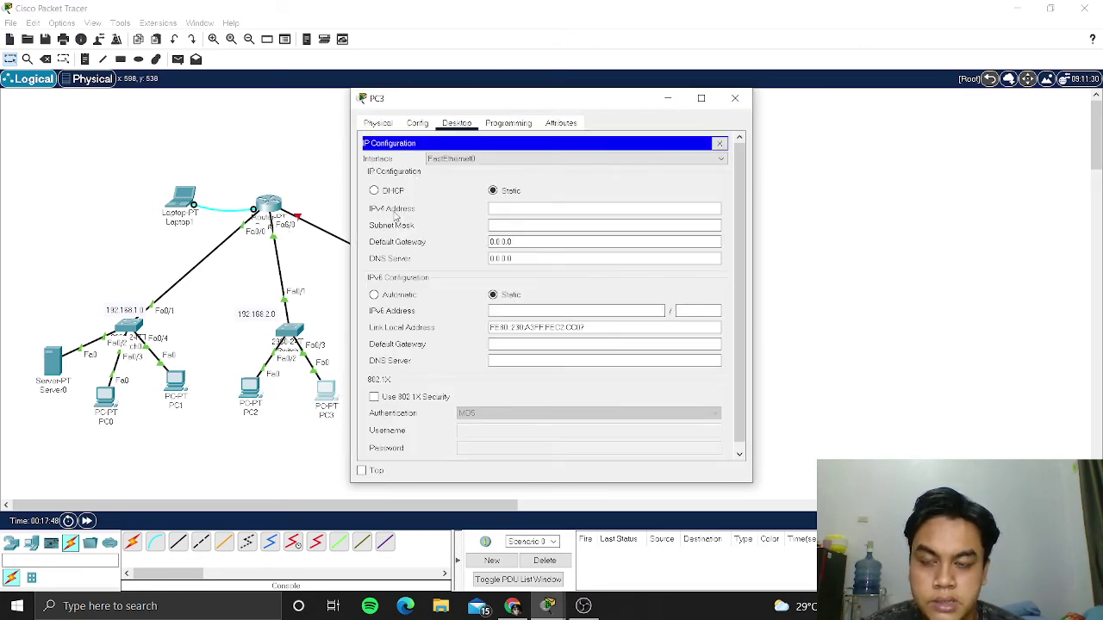
pyautogui.click(390, 193)
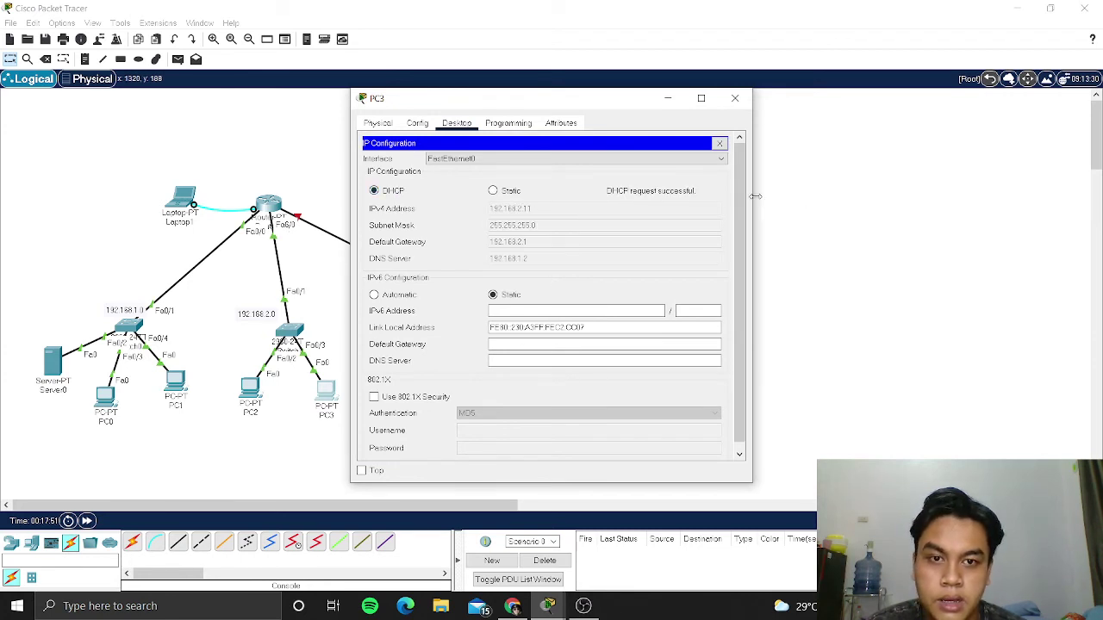
pyautogui.click(734, 97)
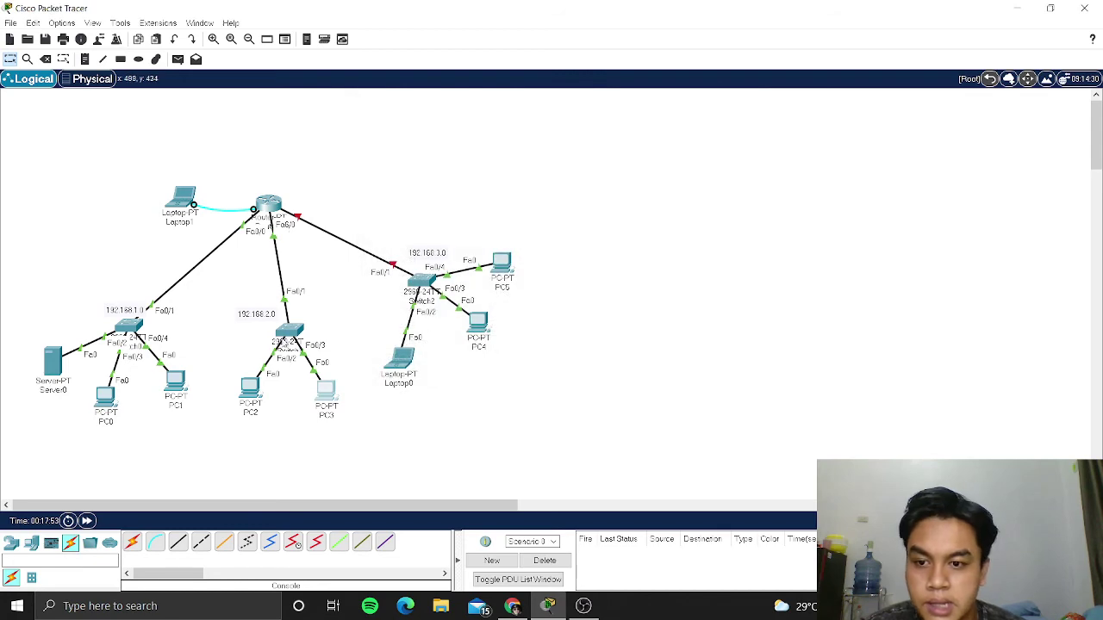
# Renew PC2's DHCP request by switching its IPv4 configuration to Static and back to DHCP, and close its window.
pyautogui.click(255, 391)
pyautogui.click(407, 177)
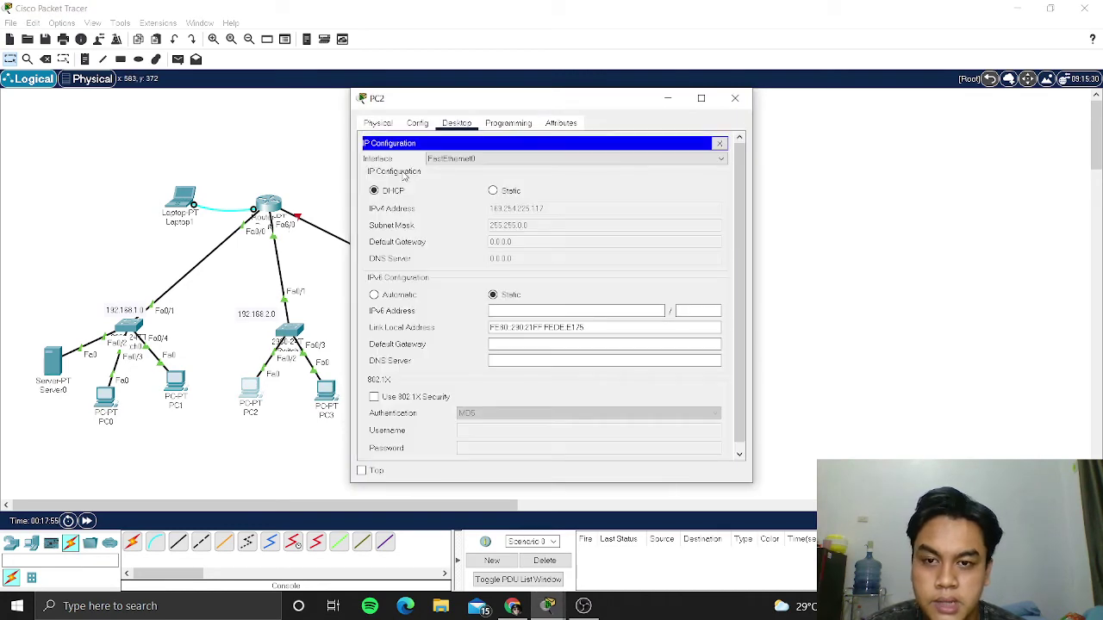
pyautogui.click(495, 192)
pyautogui.click(392, 197)
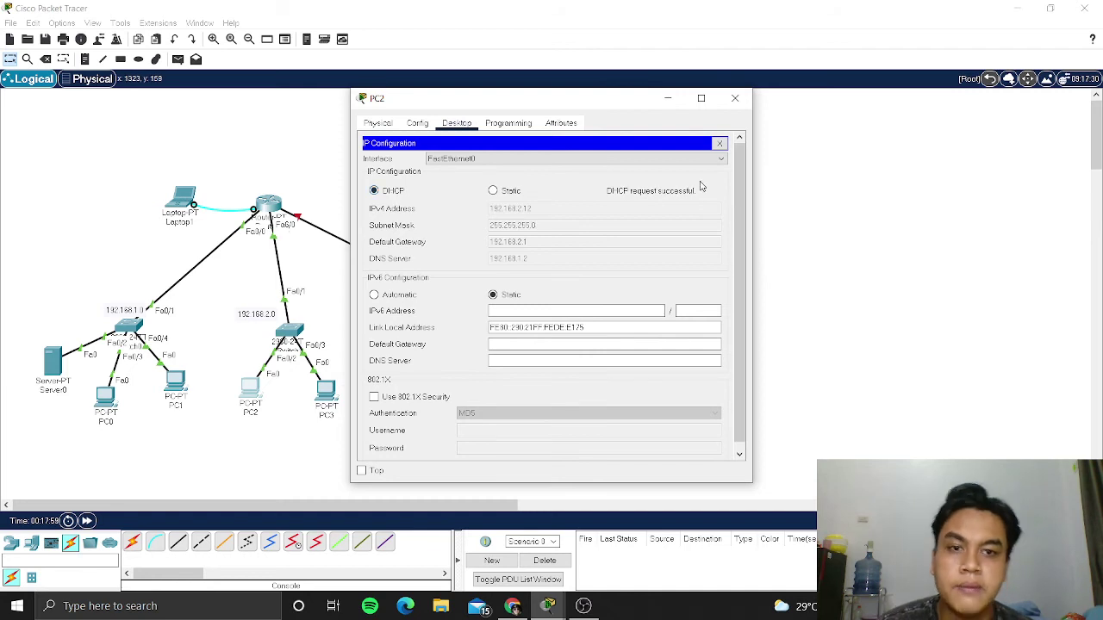
pyautogui.click(734, 98)
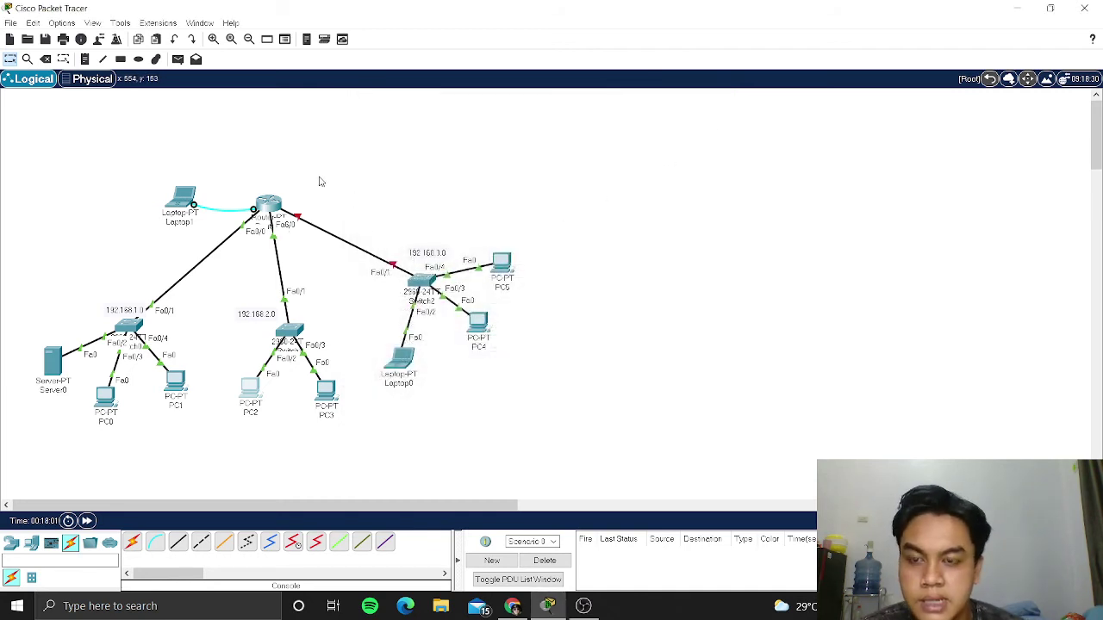
# Open a terminal session to the router from Laptop1, keeping the default port settings and moving its window clear of the topology.
pyautogui.moveTo(301, 193); pyautogui.dragTo(582, 379)
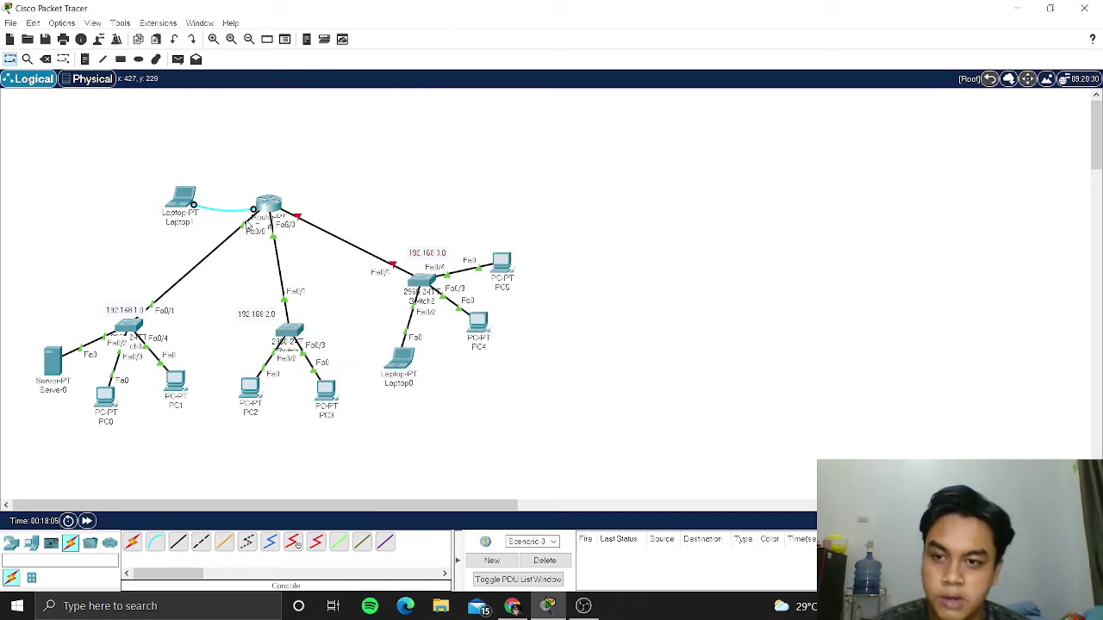
pyautogui.click(185, 198)
pyautogui.click(403, 171)
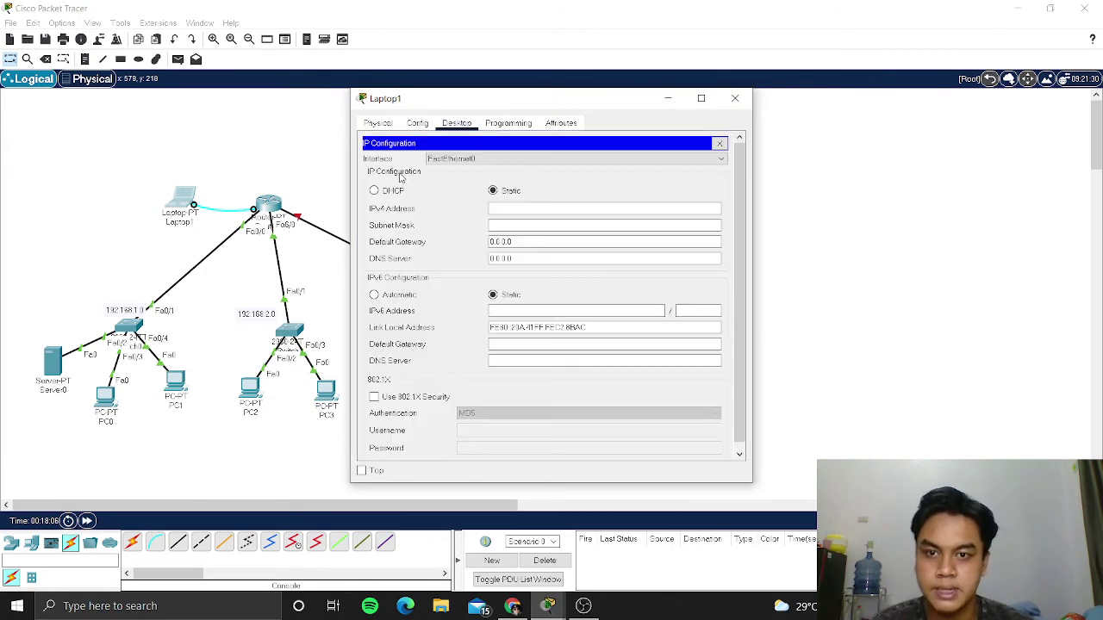
pyautogui.click(720, 144)
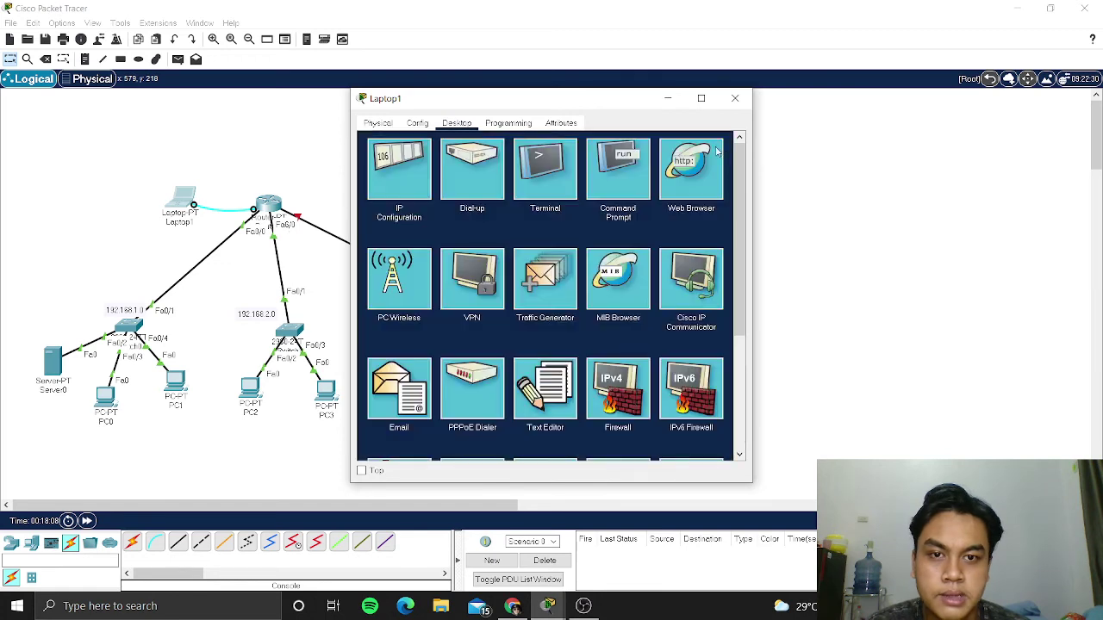
pyautogui.click(552, 167)
pyautogui.moveTo(560, 106); pyautogui.dragTo(721, 124)
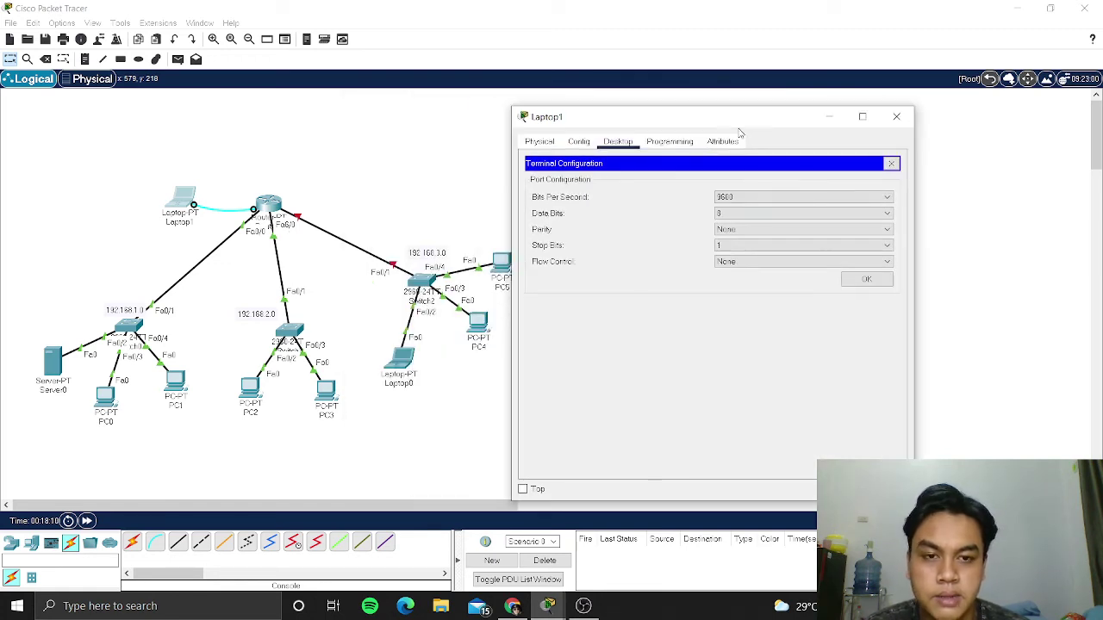
pyautogui.click(866, 278)
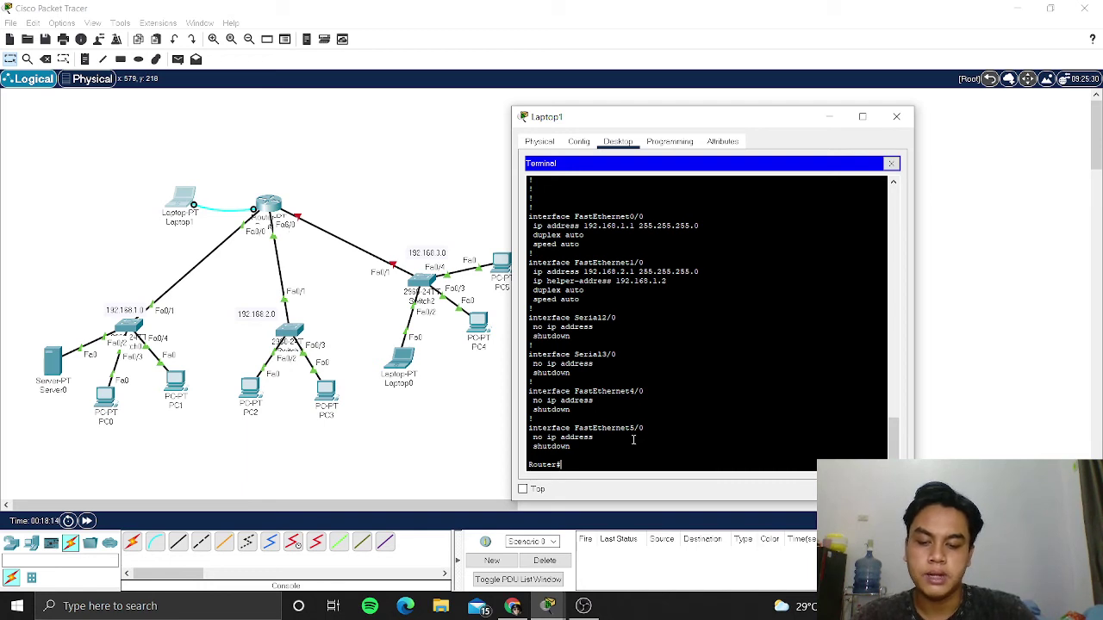
# Enter the router's global configuration mode with conf t and select interface fa6/0.
pyautogui.write('co')
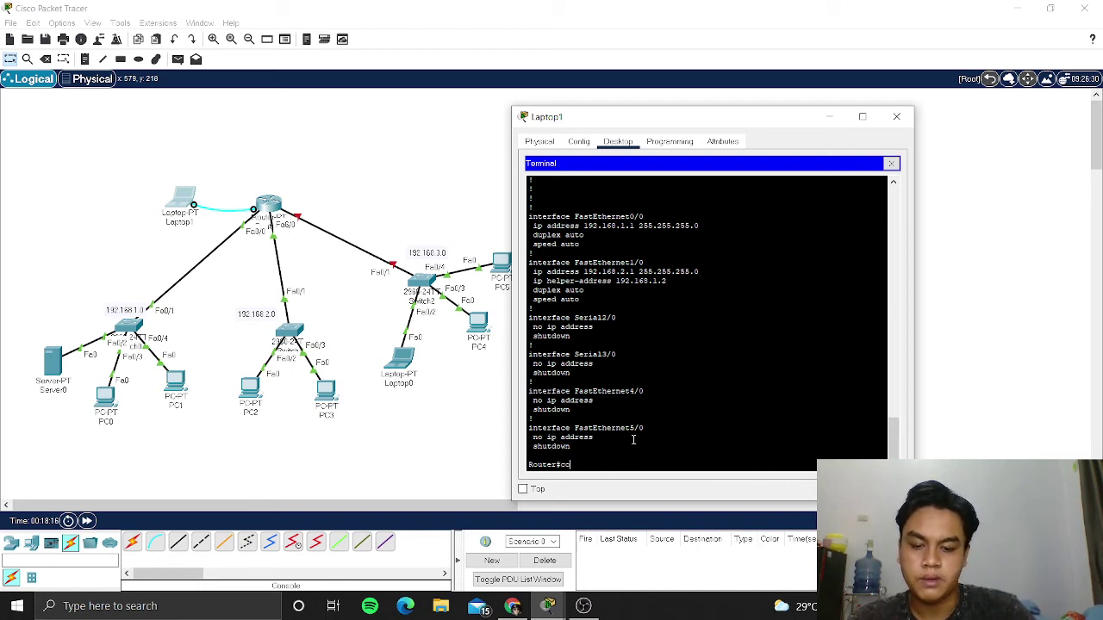
pyautogui.write('nf t')
pyautogui.press('Return')
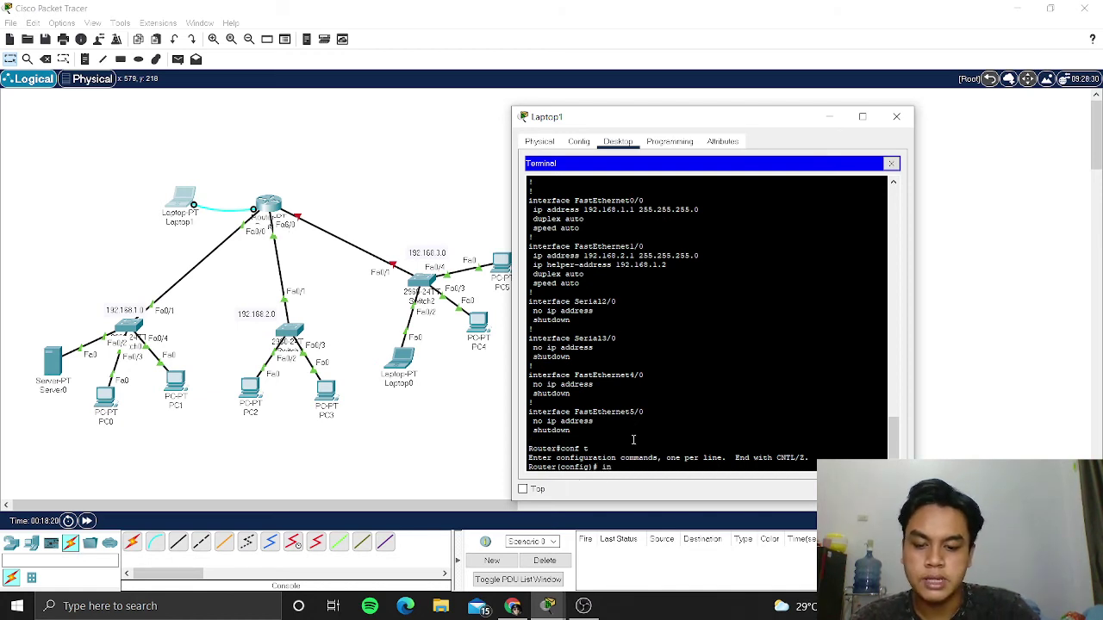
pyautogui.write('interface')
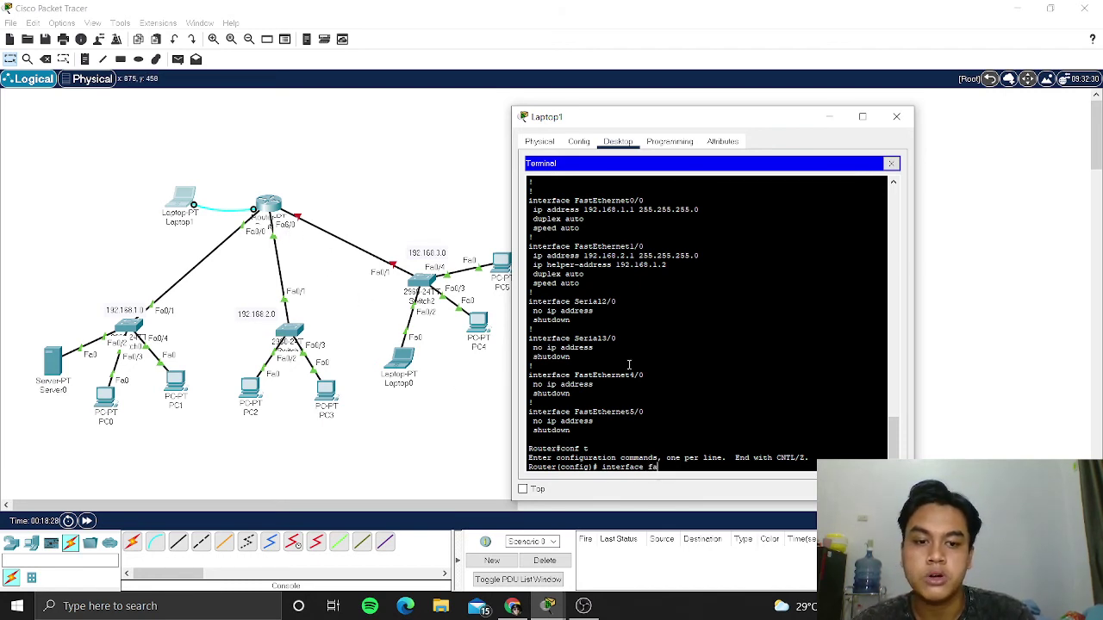
pyautogui.write('fa6')
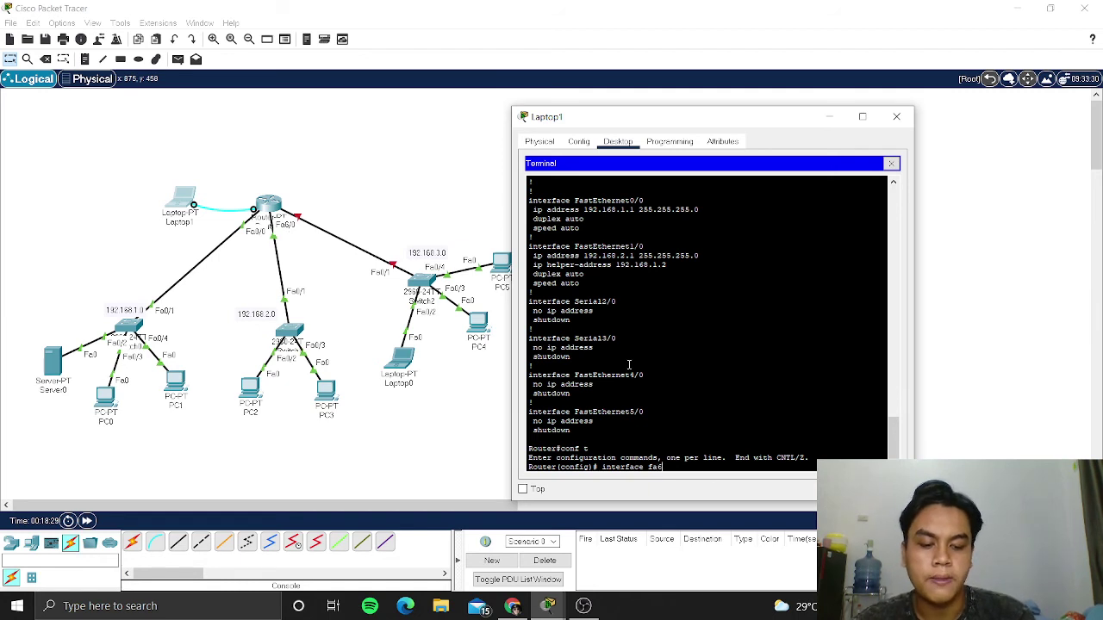
pyautogui.write('/0')
pyautogui.press('Return')
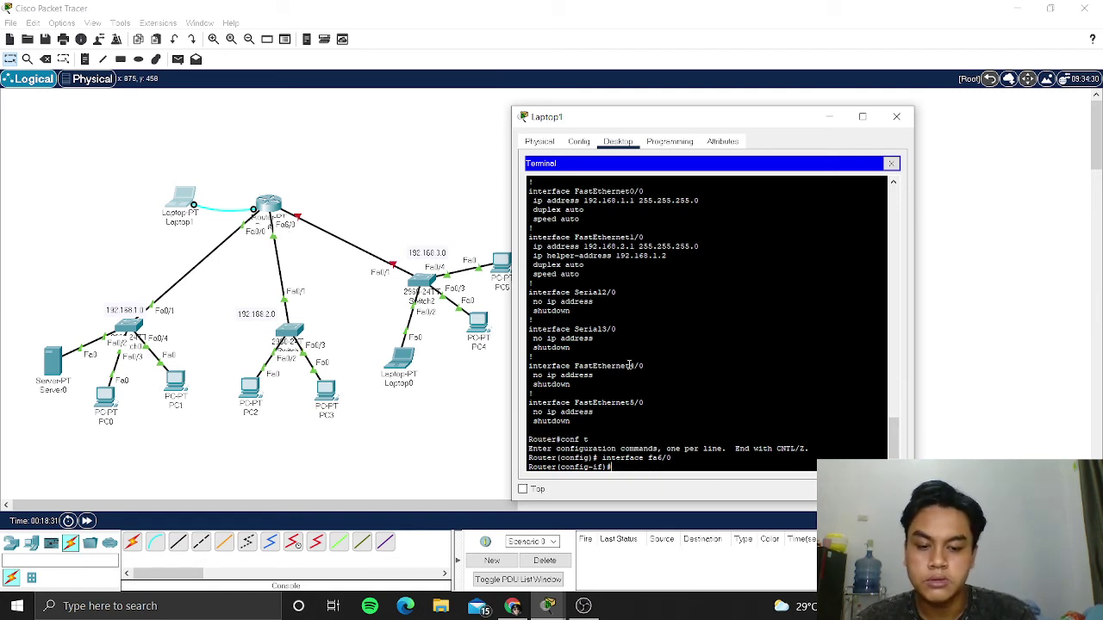
pyautogui.write('ip add 192')
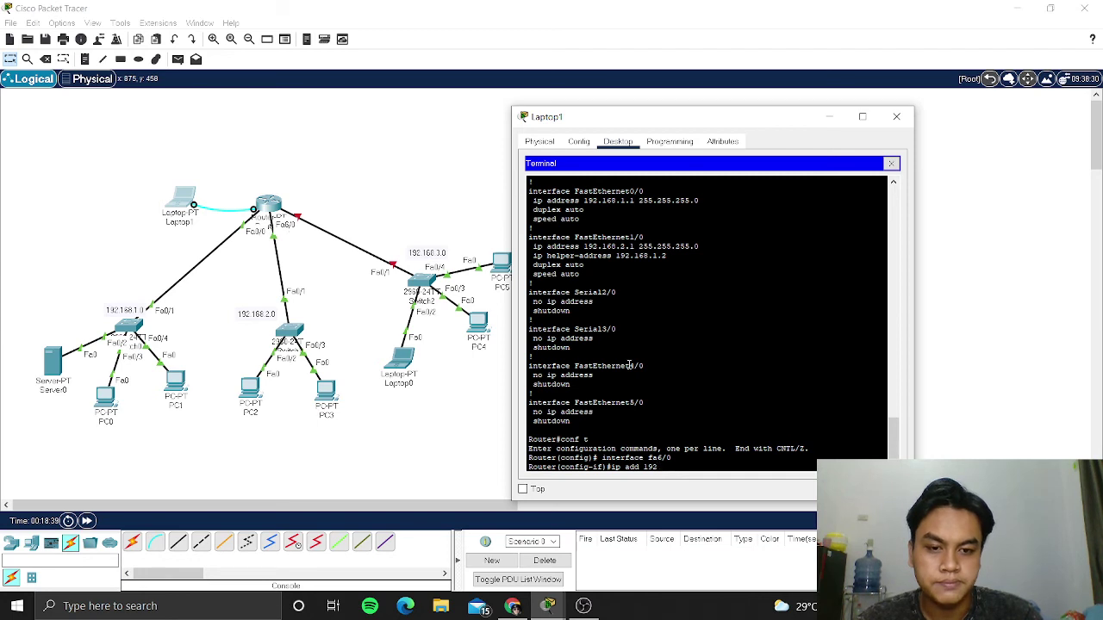
pyautogui.press('BackSpace')
pyautogui.press('BackSpace')
pyautogui.press('BackSpace')
pyautogui.press('BackSpace')
pyautogui.press('BackSpace')
pyautogui.press('BackSpace')
pyautogui.press('BackSpace')
pyautogui.press('BackSpace')
pyautogui.press('BackSpace')
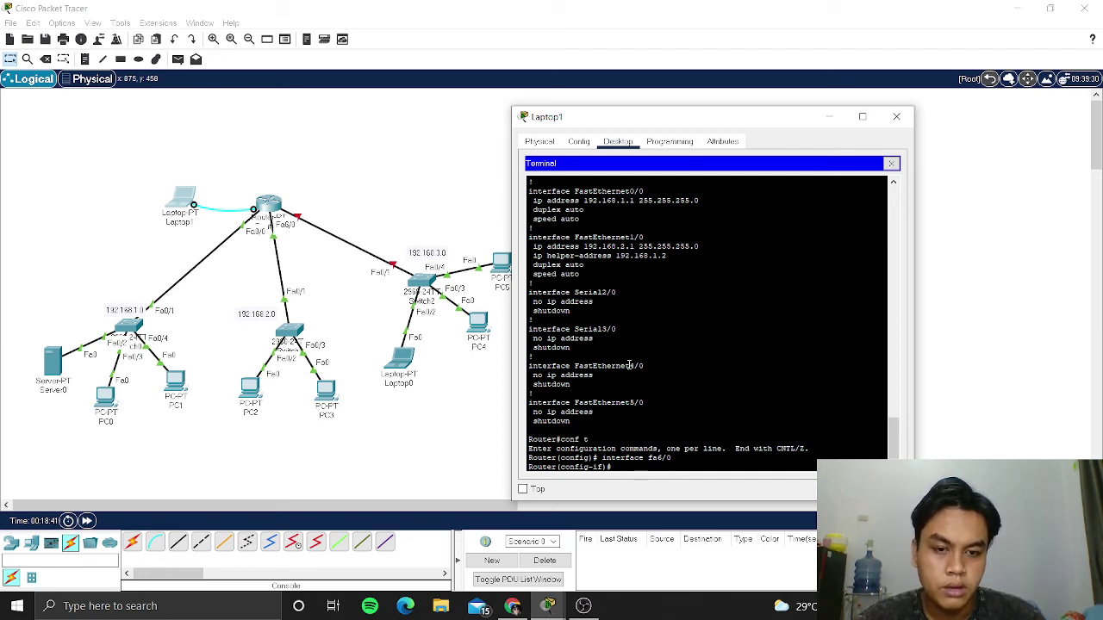
pyautogui.press('Up')
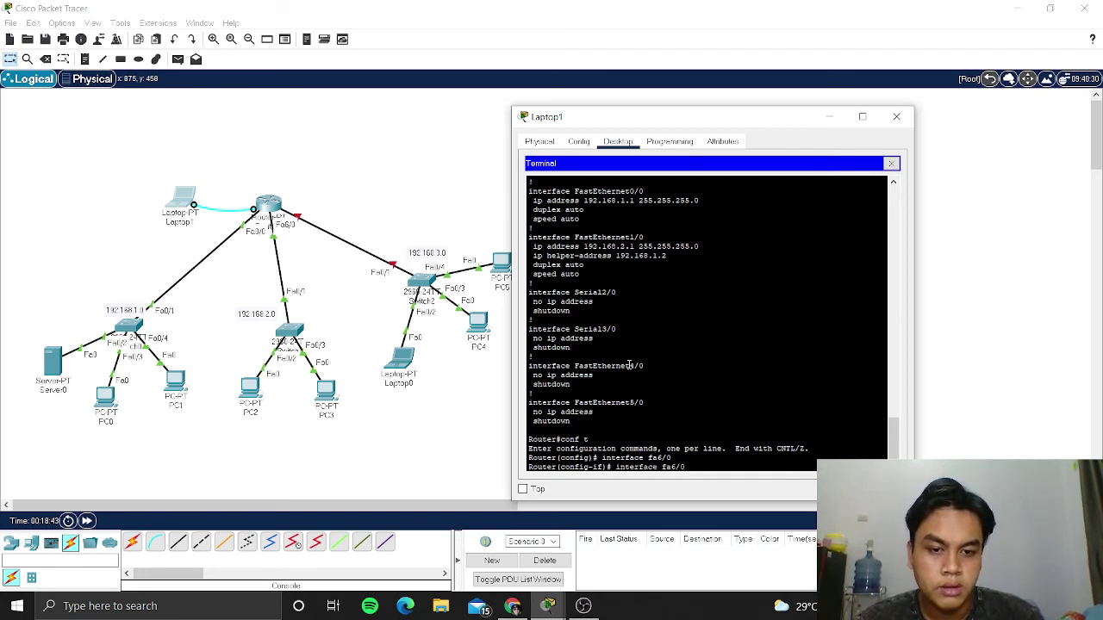
pyautogui.press('Down')
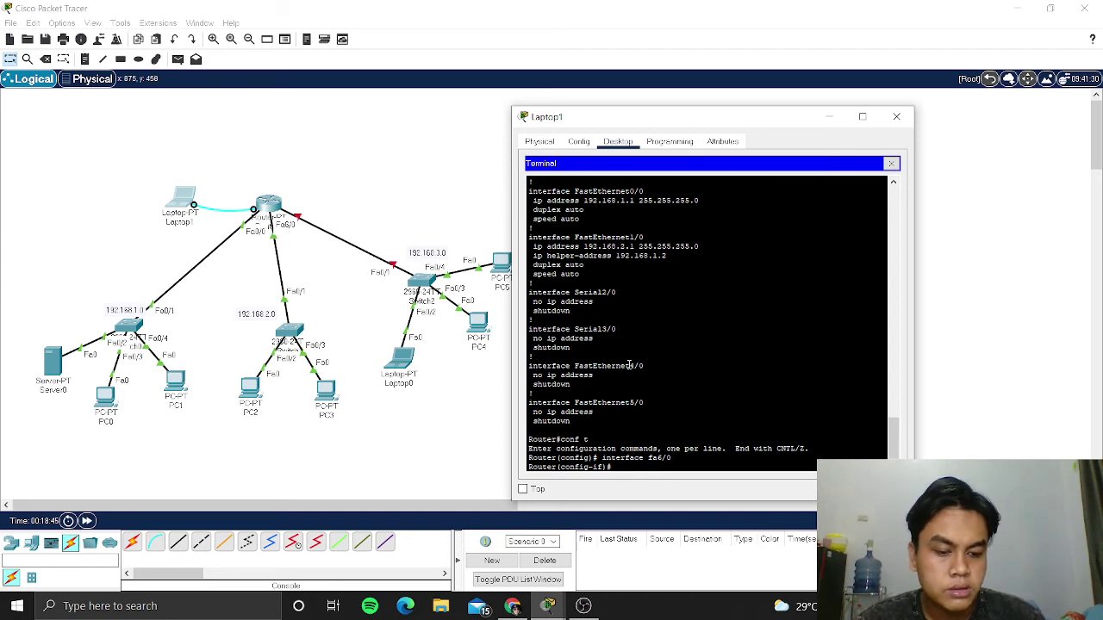
# Assign IP address 192.168.3.1 with subnet mask 255.255.255.0 to interface fa6/0.
pyautogui.write('ip add 192')
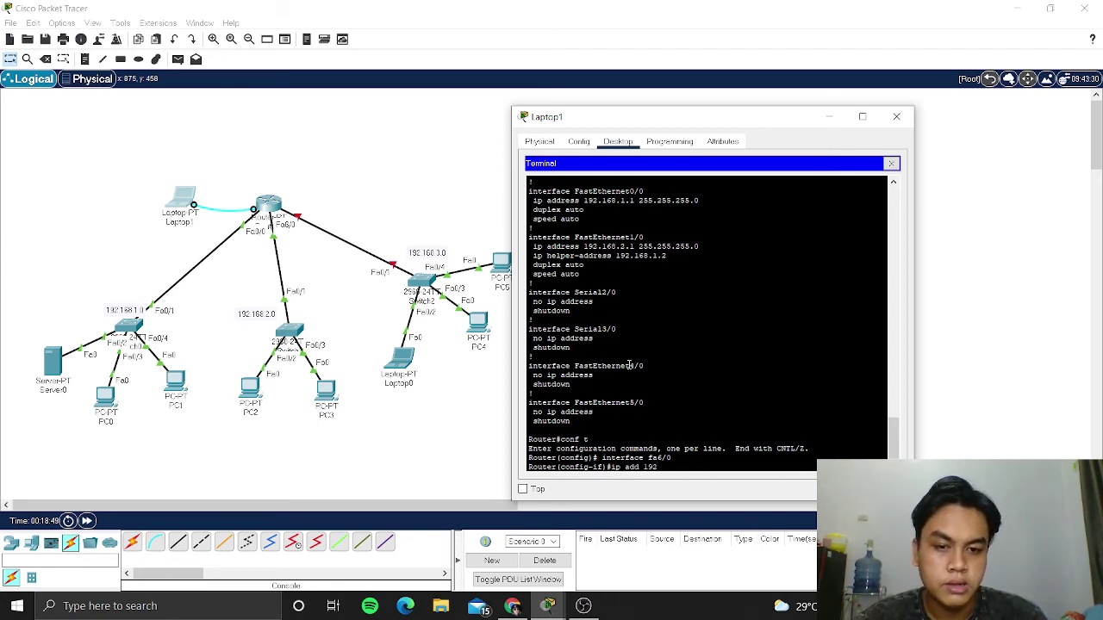
pyautogui.write('3')
pyautogui.press('BackSpace')
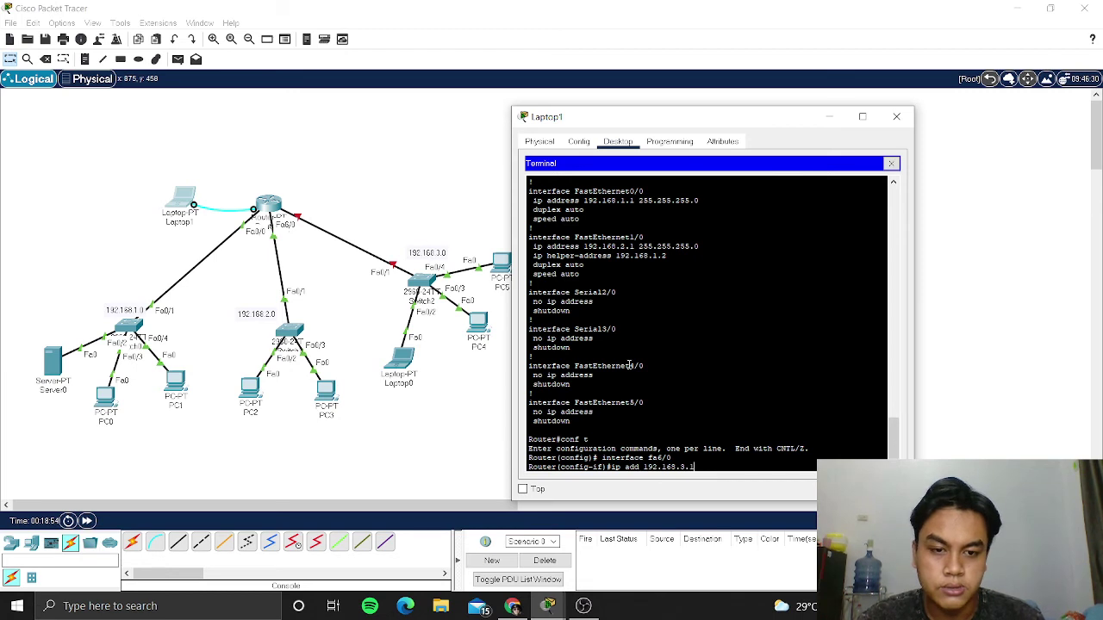
pyautogui.write('.168.3.1 255.25')
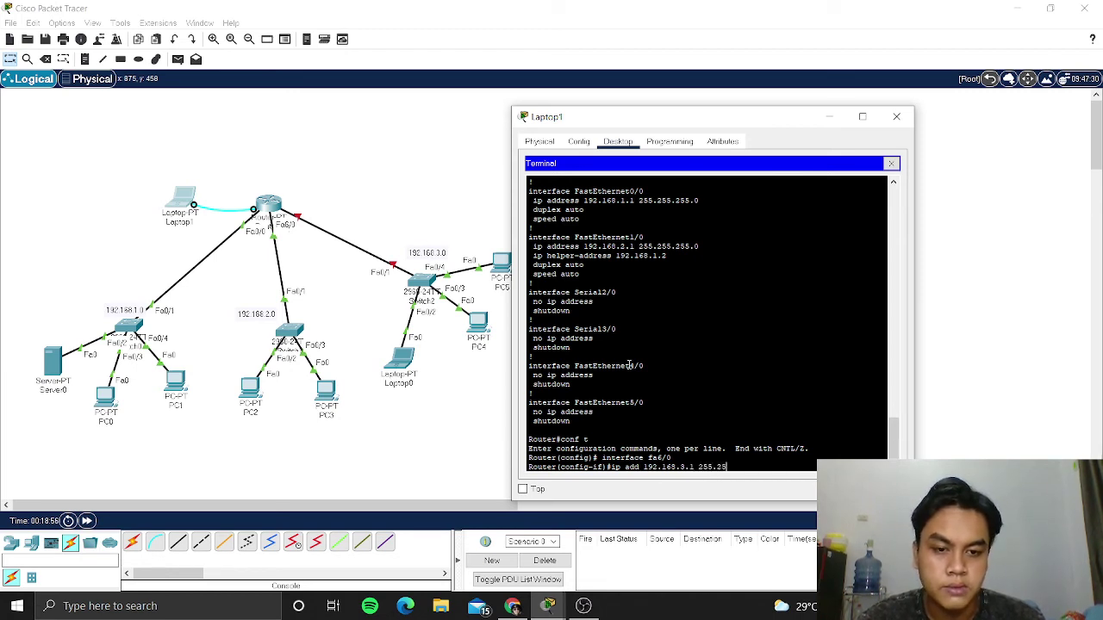
pyautogui.write('5.255')
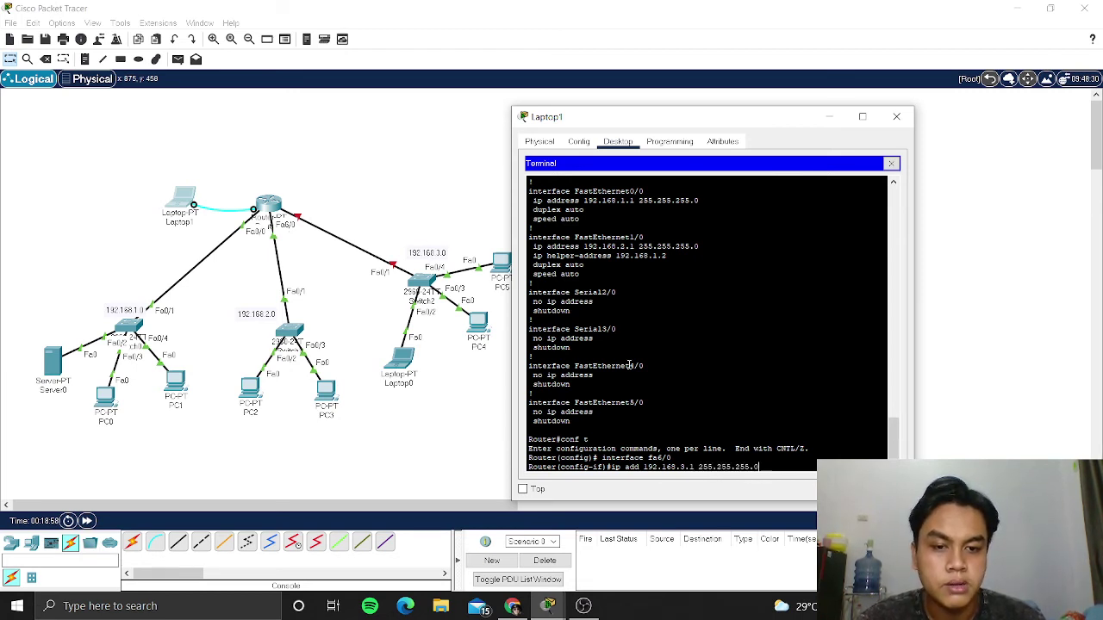
pyautogui.write('.0')
pyautogui.press('Return')
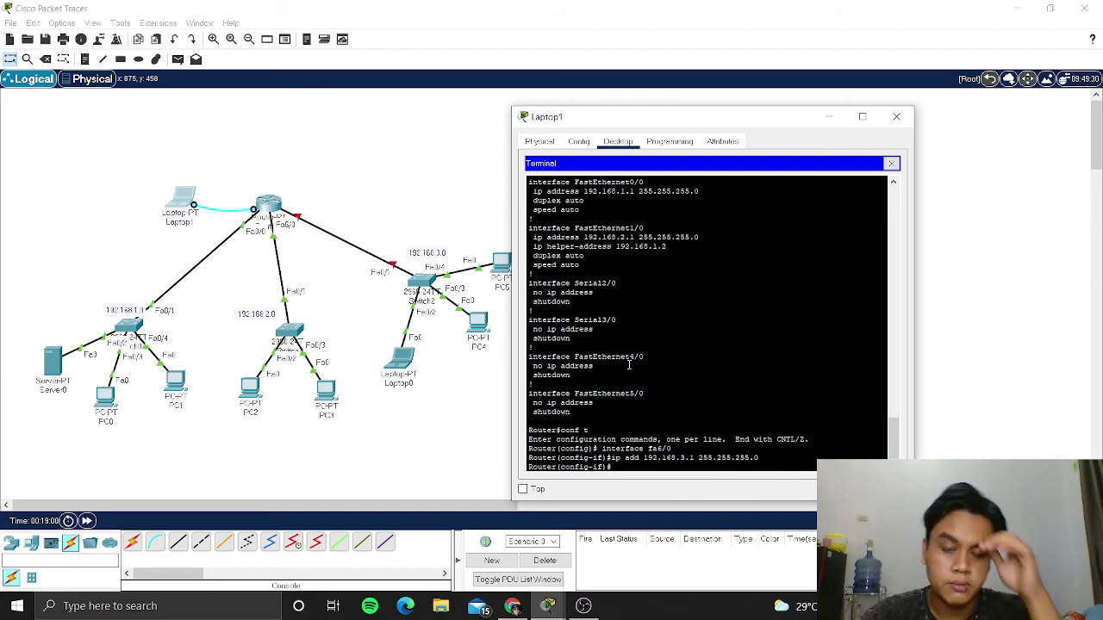
# Run the abbreviated command ip helper 192.168.1.2 on interface fa6/0 to point DHCP requests to the server.
pyautogui.write('ip')
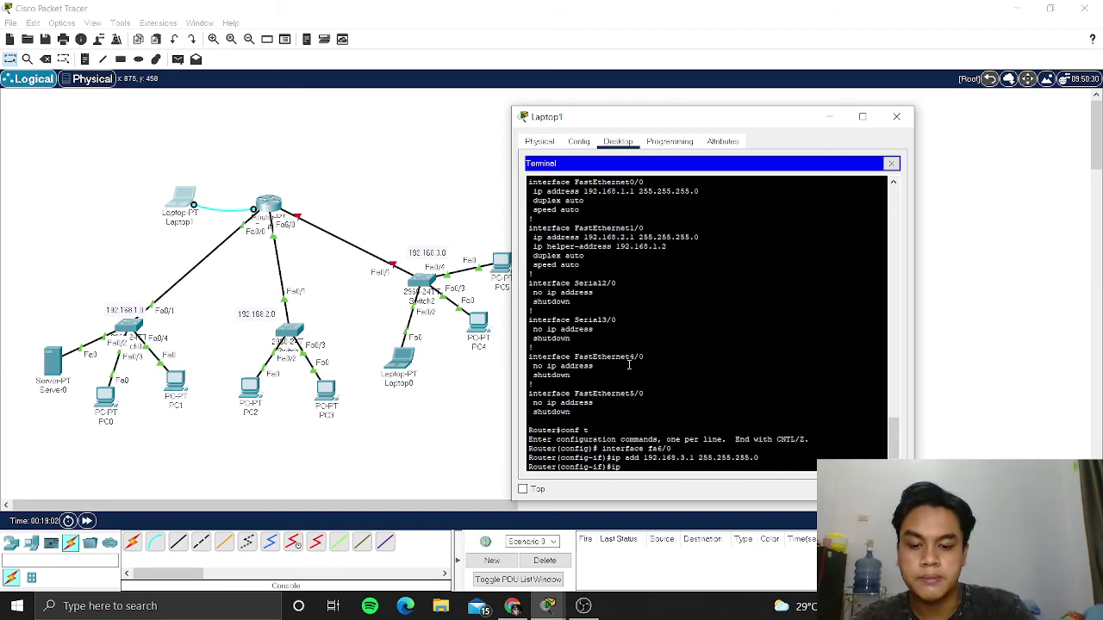
pyautogui.write(' helper')
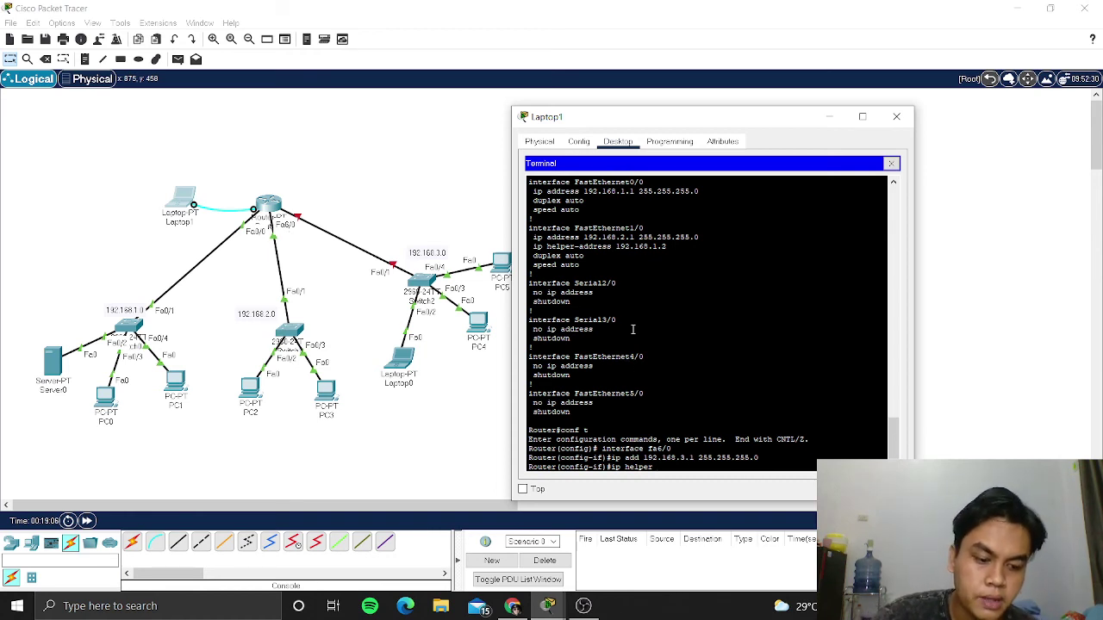
pyautogui.write(' 192.168')
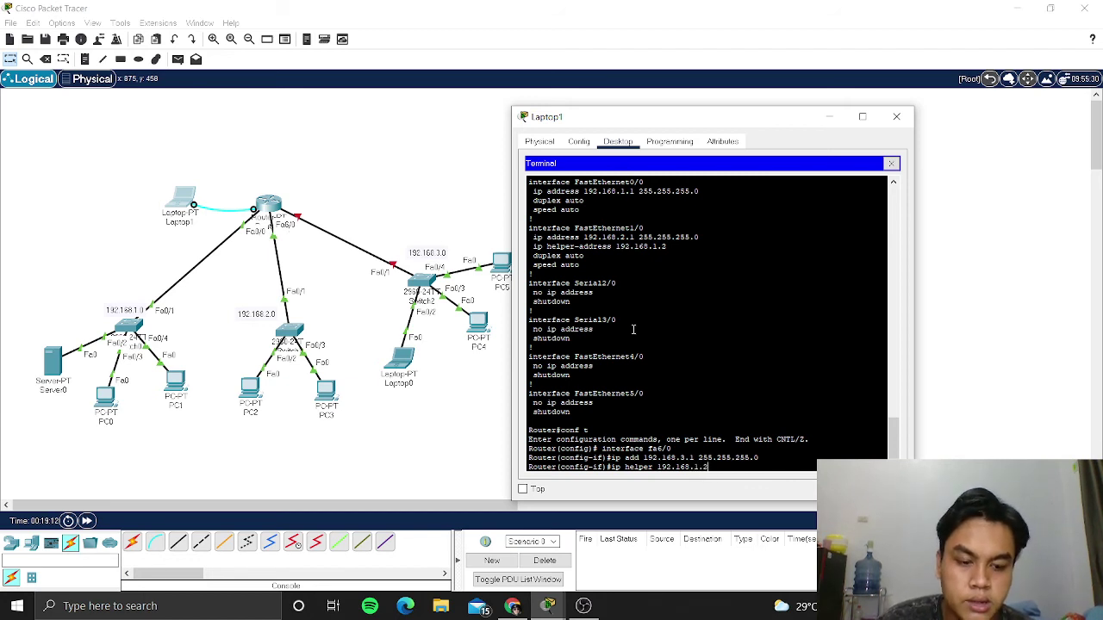
pyautogui.write('.1.2')
pyautogui.press('Return')
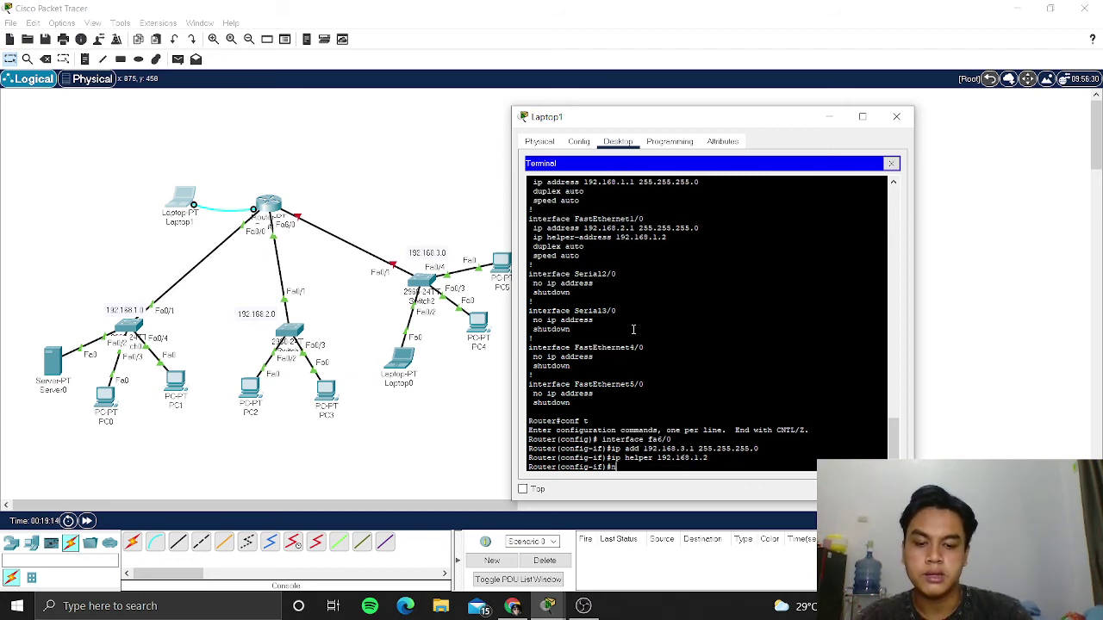
# Set the DHCP helper on interface fa6/0 again with the full command ip helper-address 192.168.1.2.
pyautogui.write('no')
pyautogui.press('BackSpace')
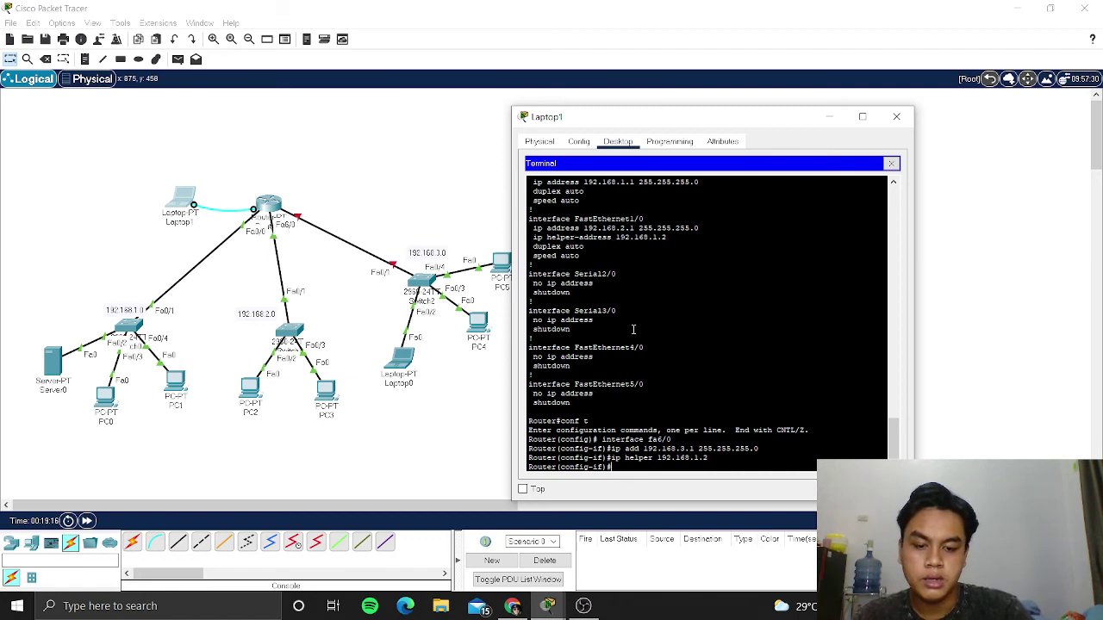
pyautogui.write('ip helper')
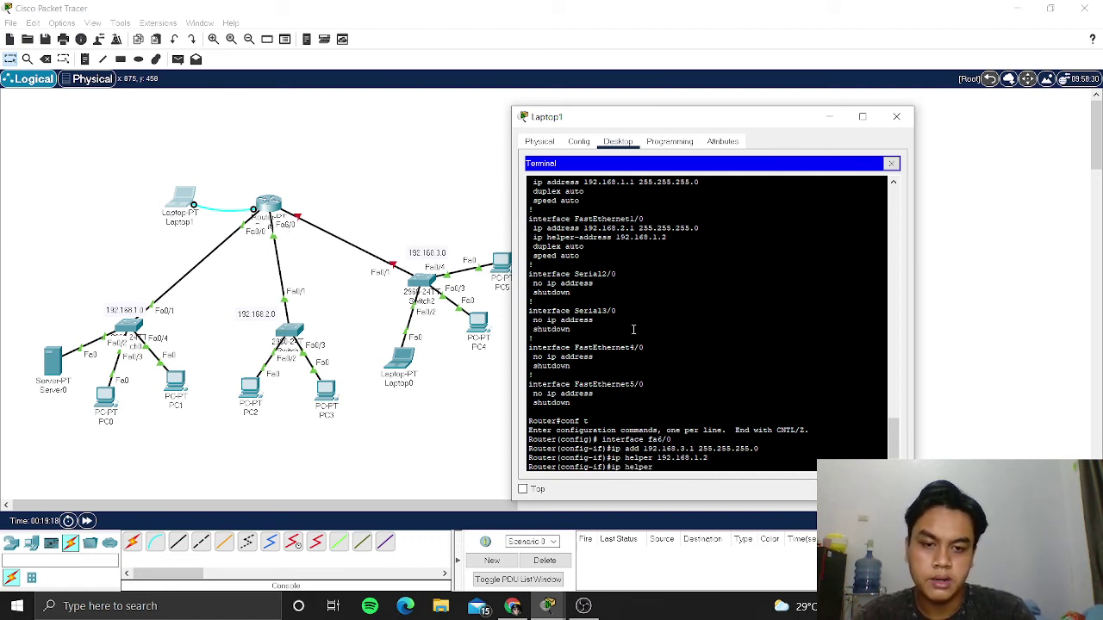
pyautogui.write('-add')
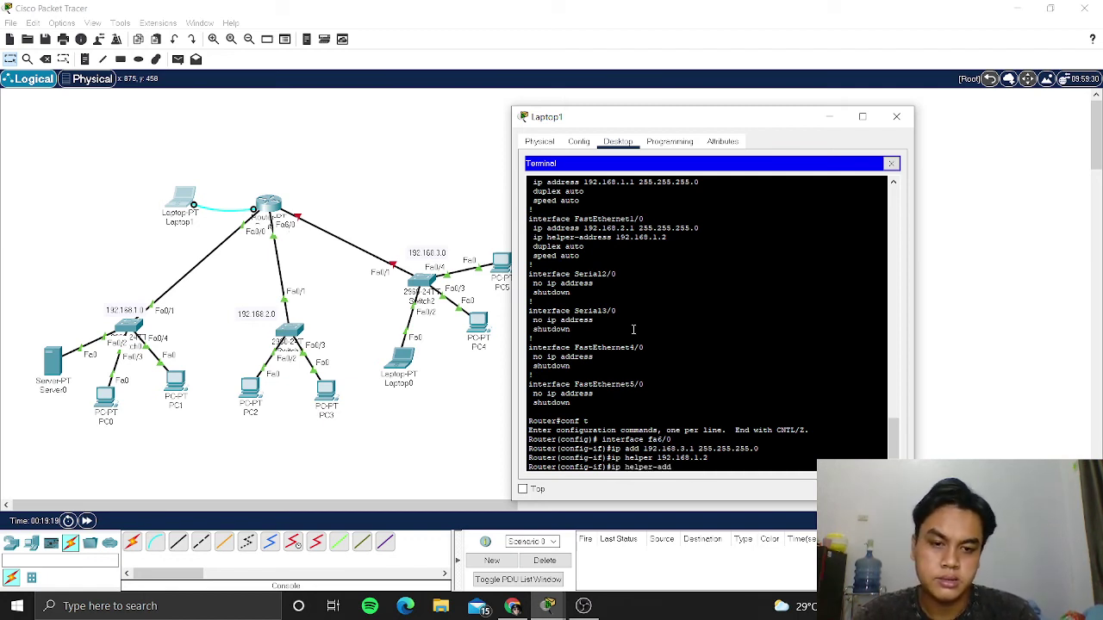
pyautogui.write('ress 19')
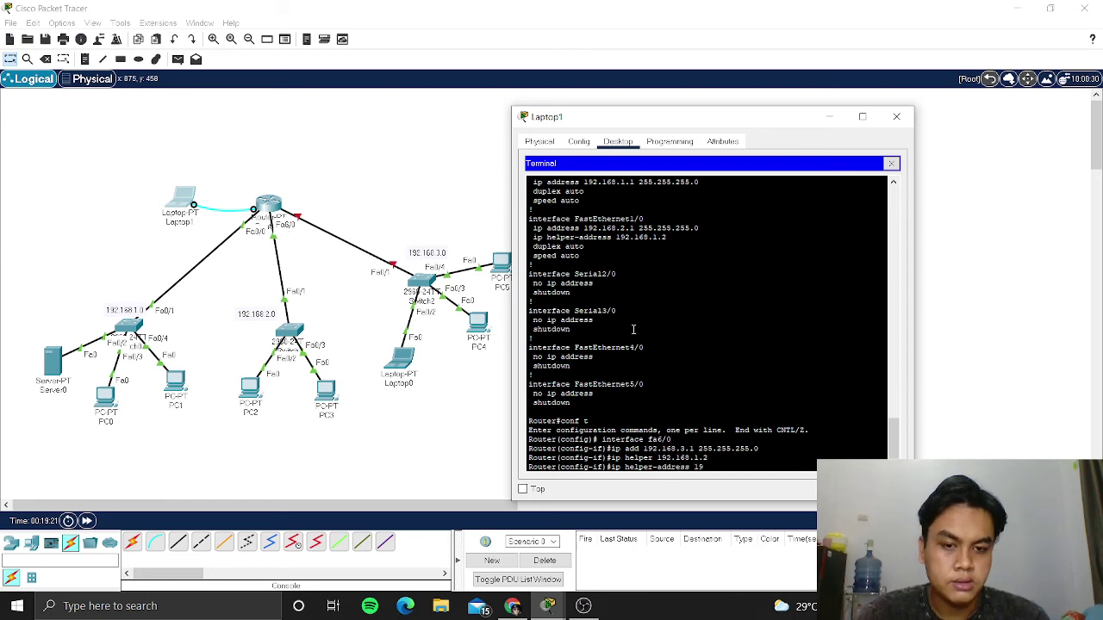
pyautogui.write('2.168.')
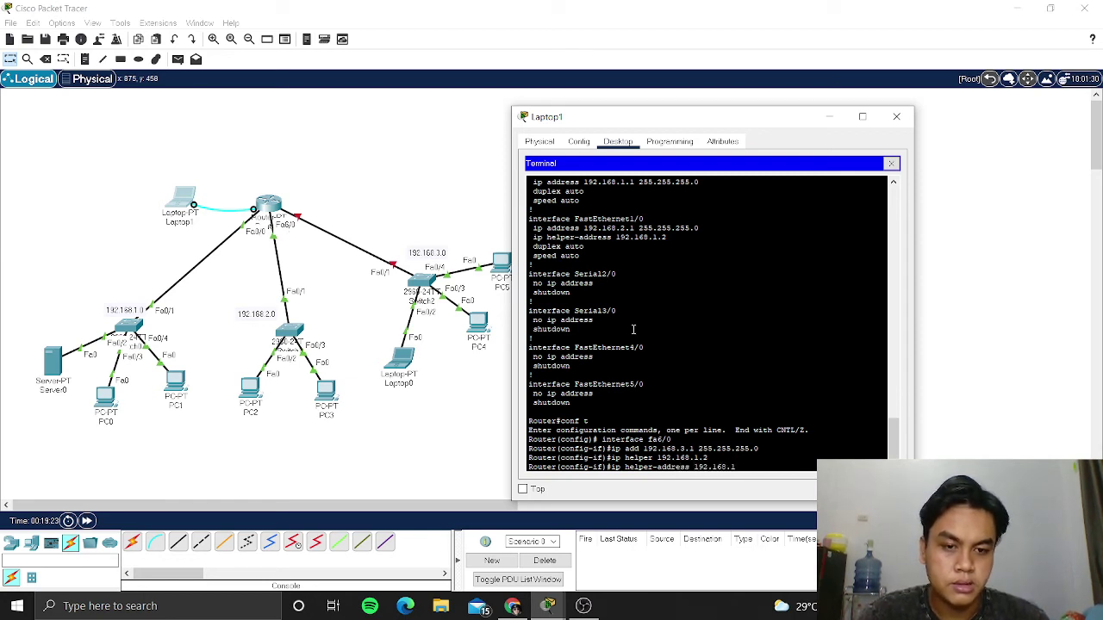
pyautogui.write('1.2')
pyautogui.press('Return')
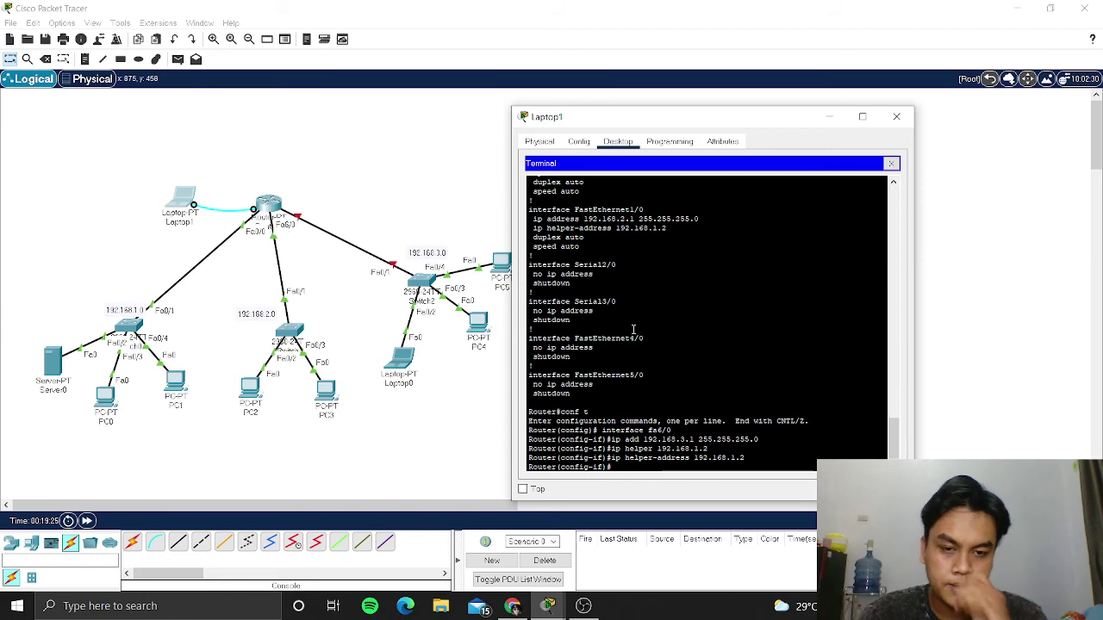
# Enable interface fa6/0 with the no shutdown command.
pyautogui.write('no shut')
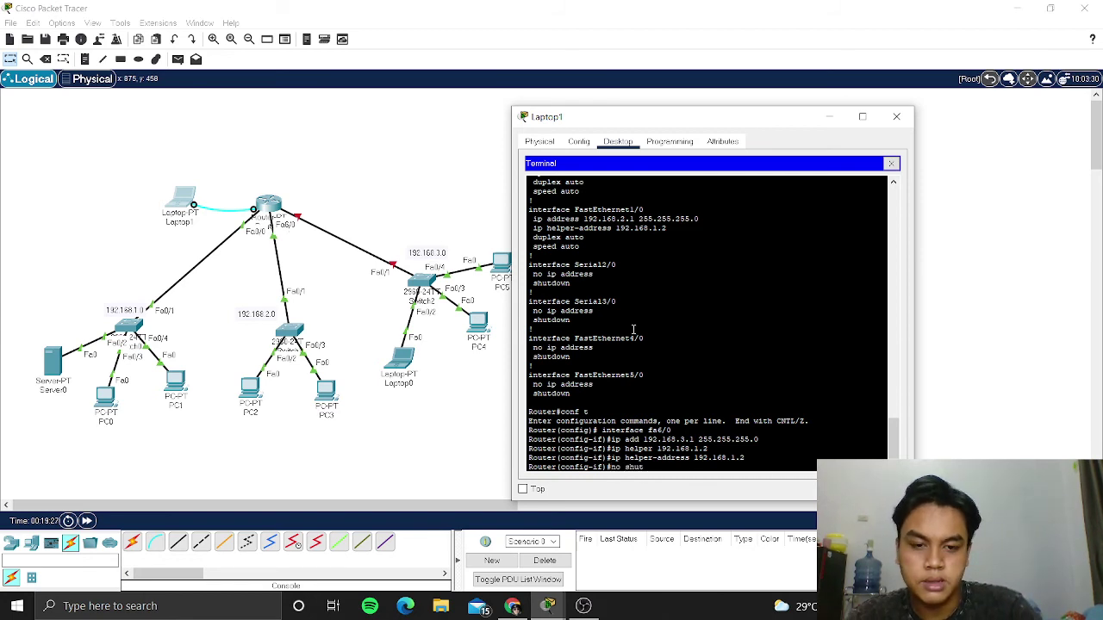
pyautogui.write('down')
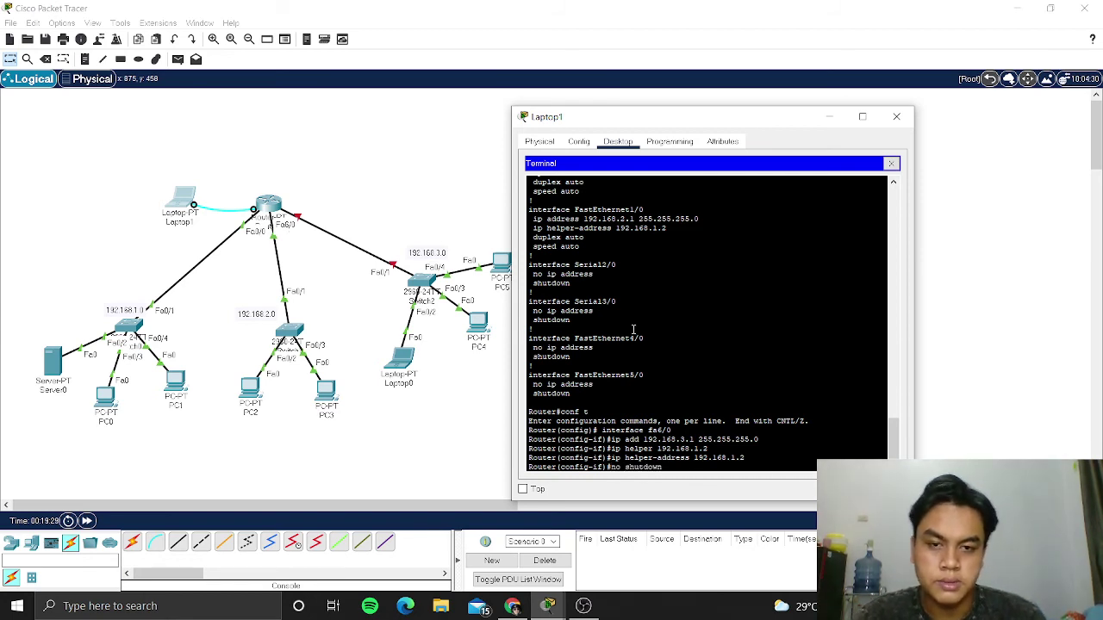
pyautogui.scroll(15, 633, 330)
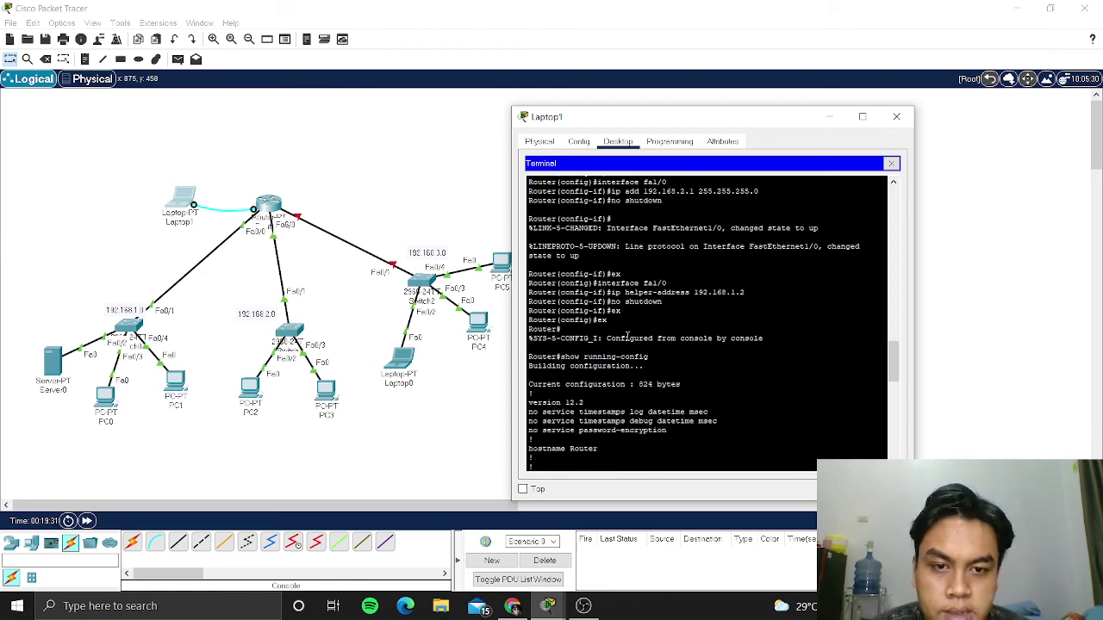
pyautogui.scroll(-4, 663, 319)
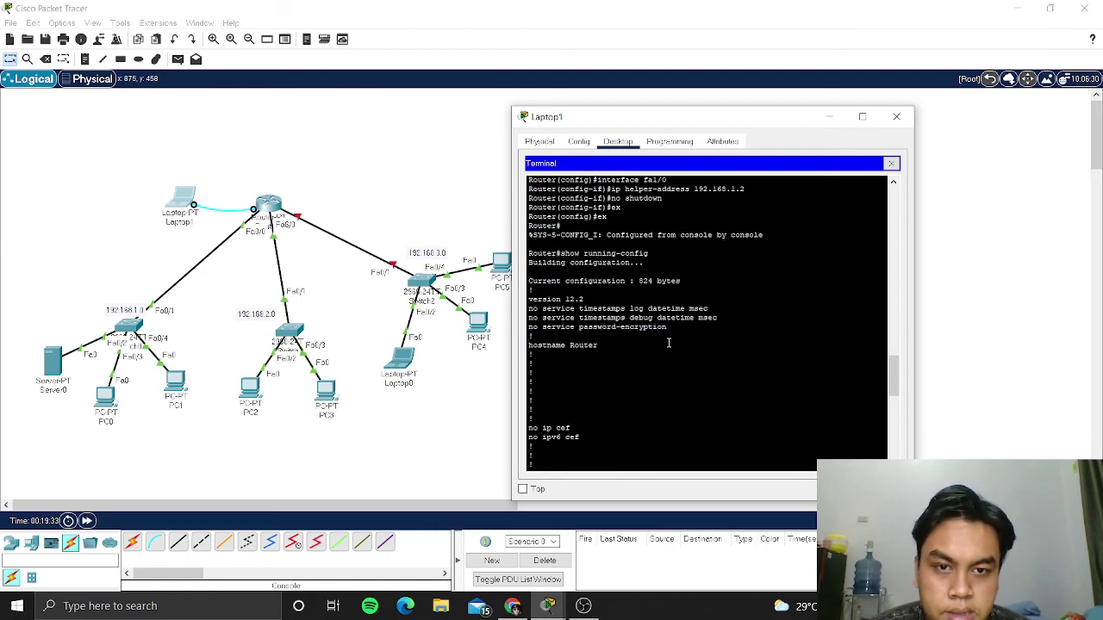
pyautogui.scroll(-10, 668, 343)
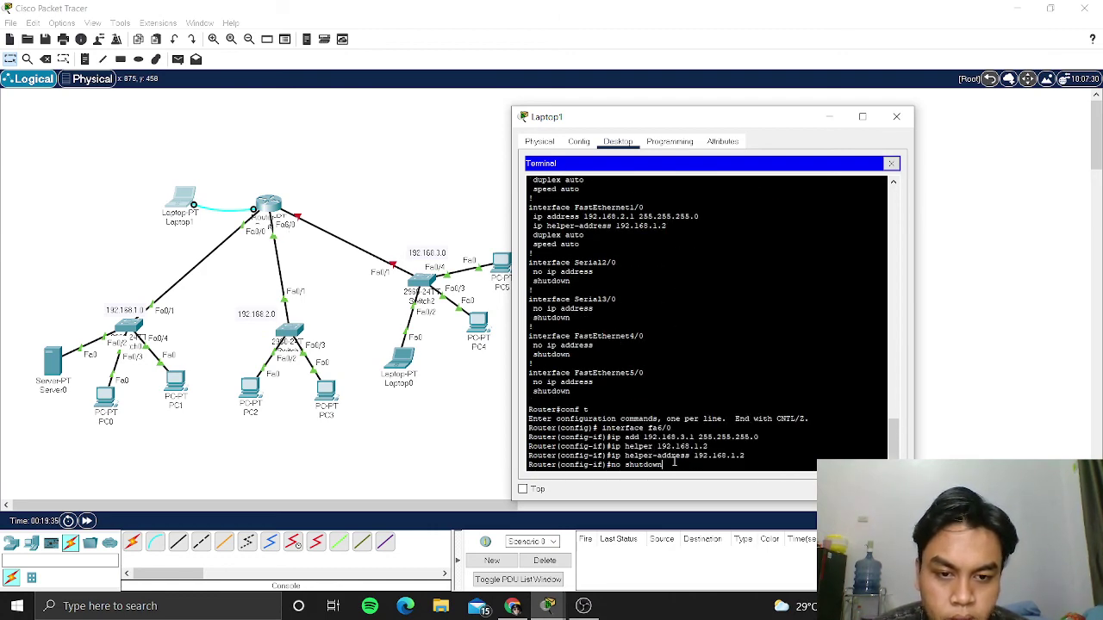
pyautogui.scroll(15, 664, 448)
pyautogui.scroll(-5, 656, 430)
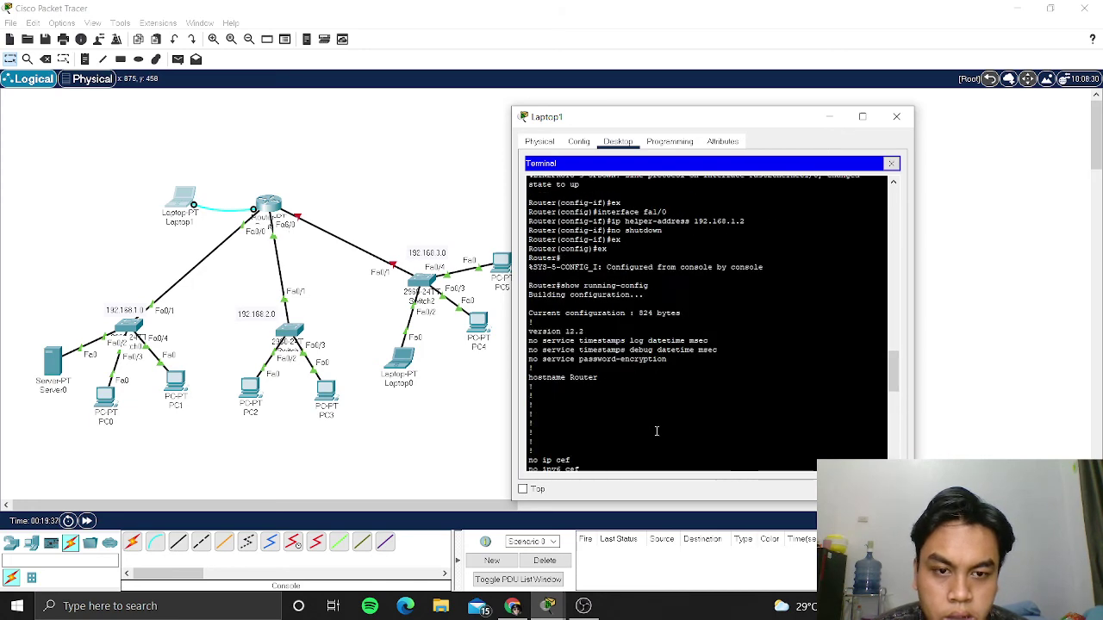
pyautogui.scroll(-10, 655, 422)
pyautogui.press('Return')
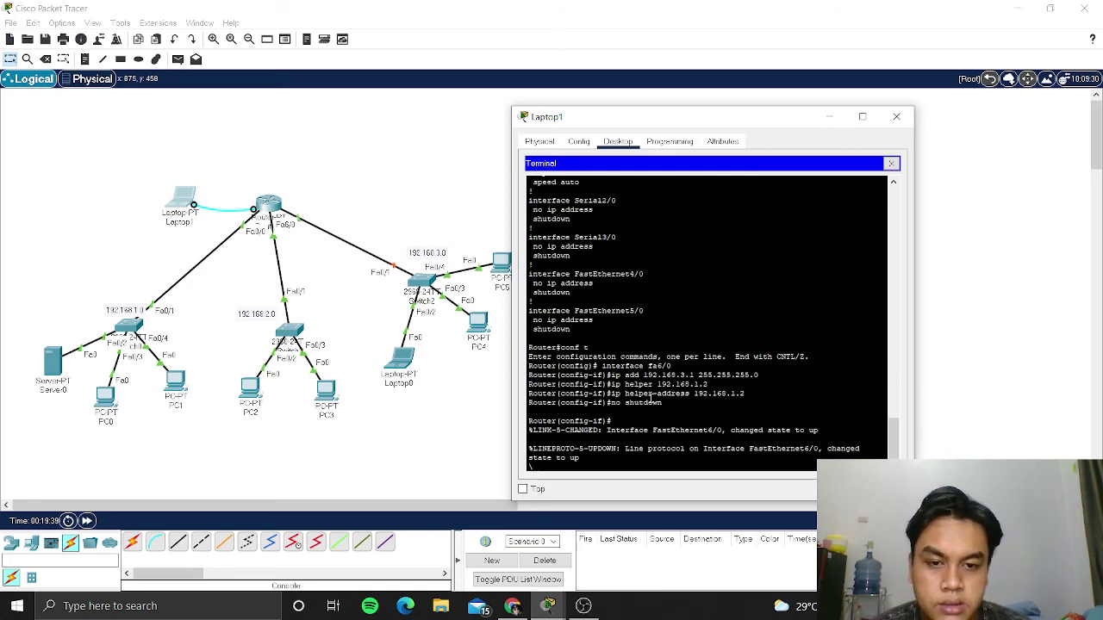
pyautogui.press('Return')
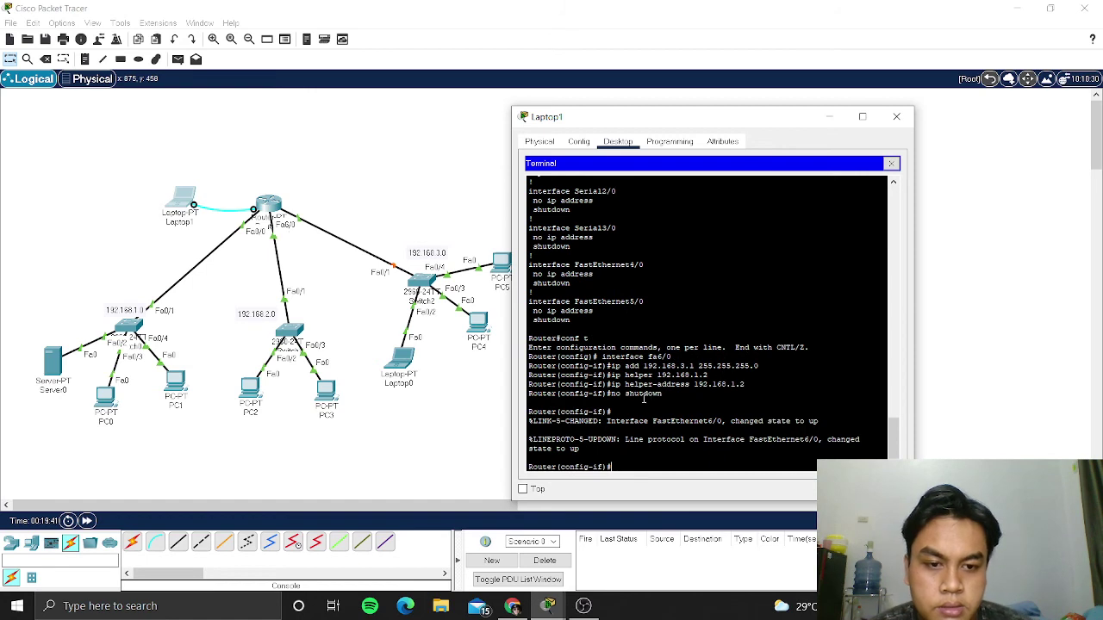
# Leave interface configuration with the end command to return to the router's privileged mode.
pyautogui.write('e')
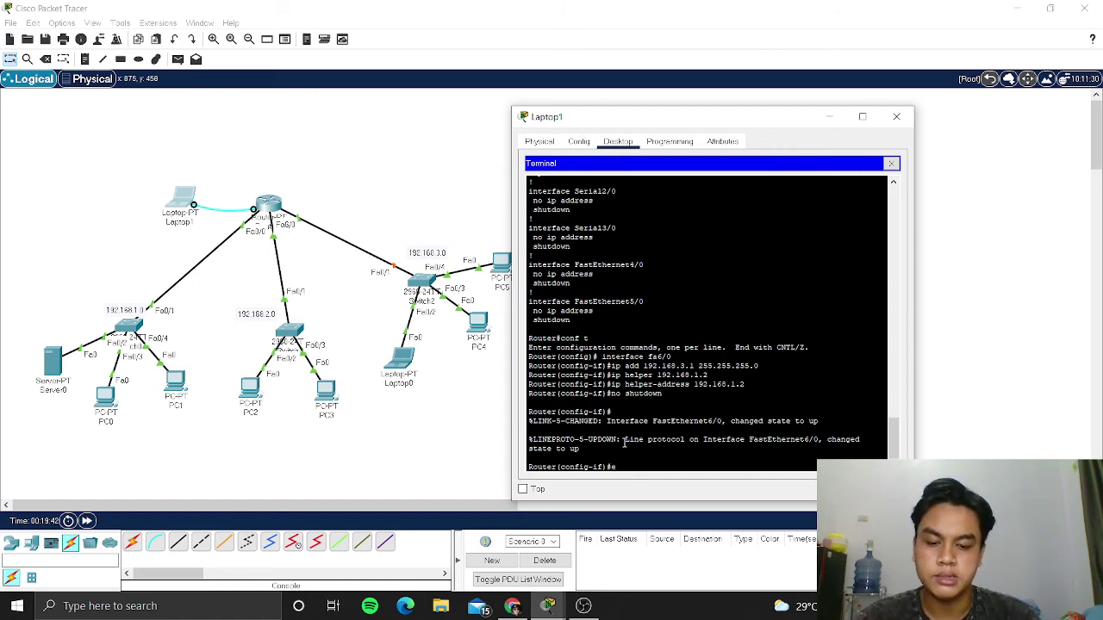
pyautogui.write('nd')
pyautogui.press('Return')
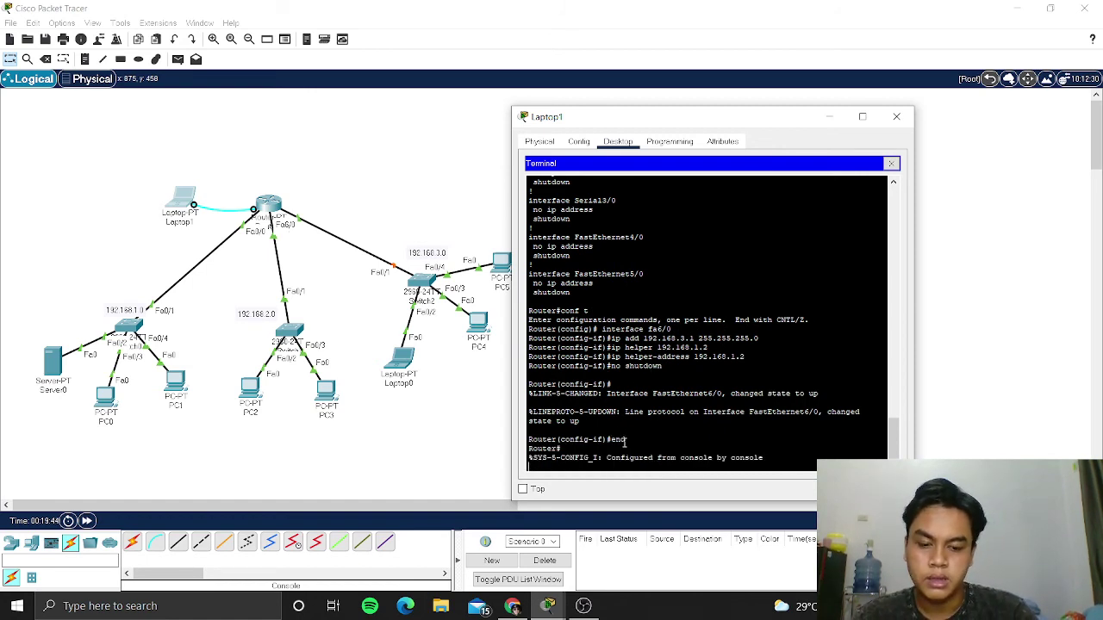
pyautogui.press('Return')
# Display the router's current configuration with the show running-config command.
pyautogui.write('sho')
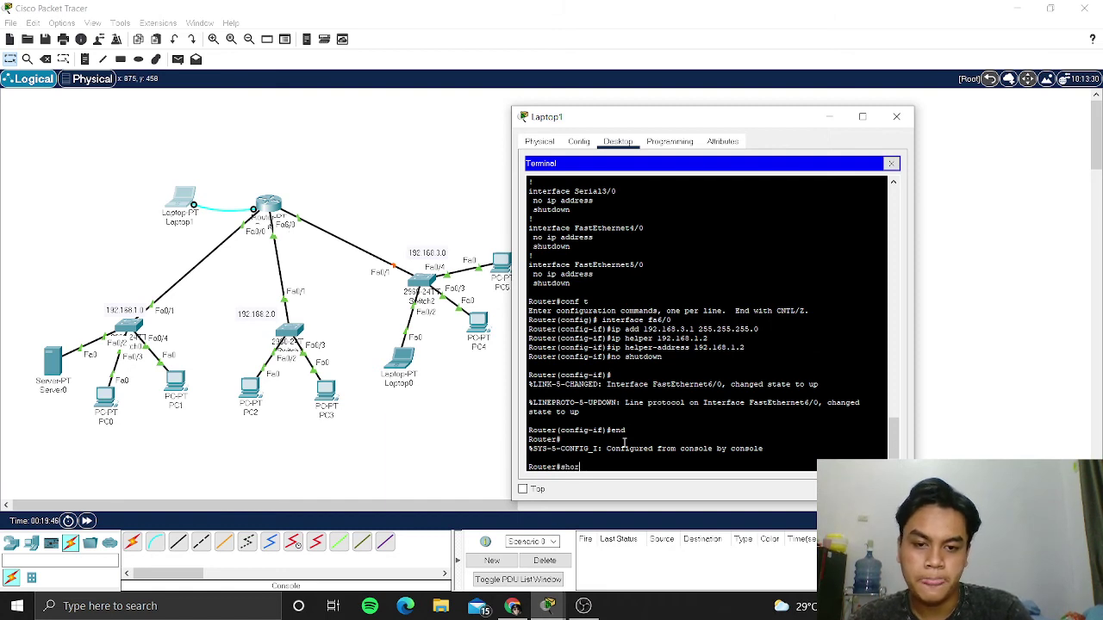
pyautogui.write('w')
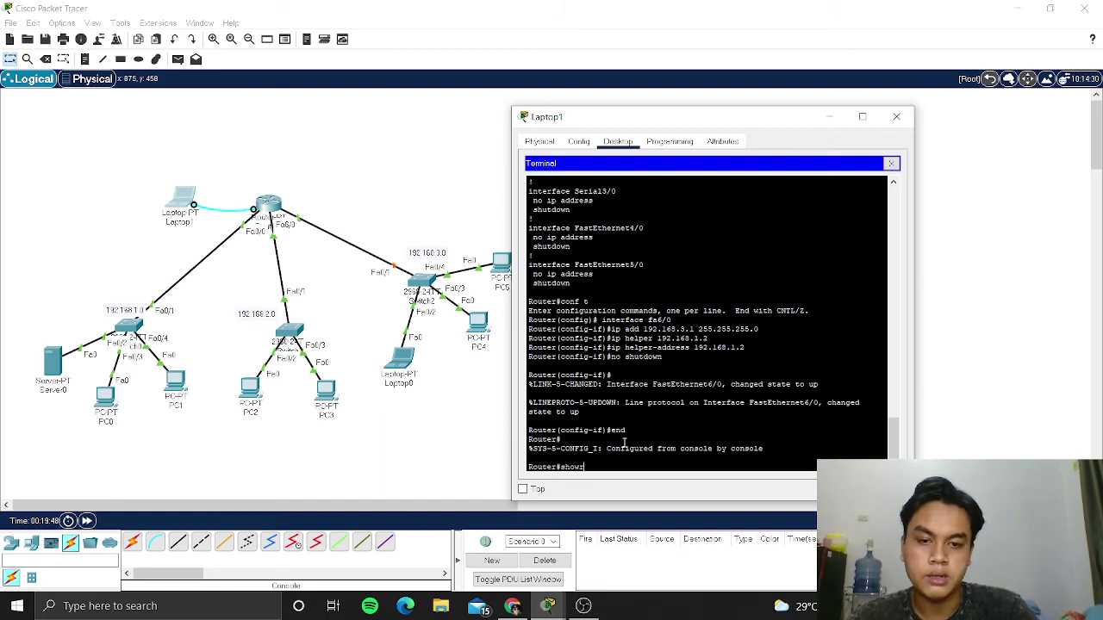
pyautogui.write(' runnin')
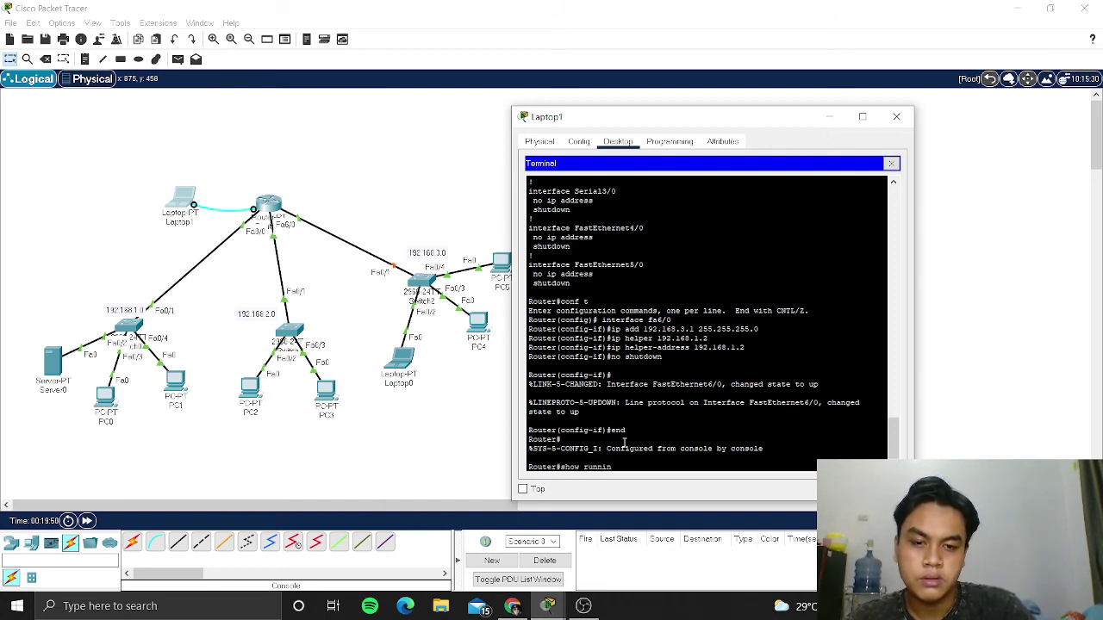
pyautogui.write('g-con')
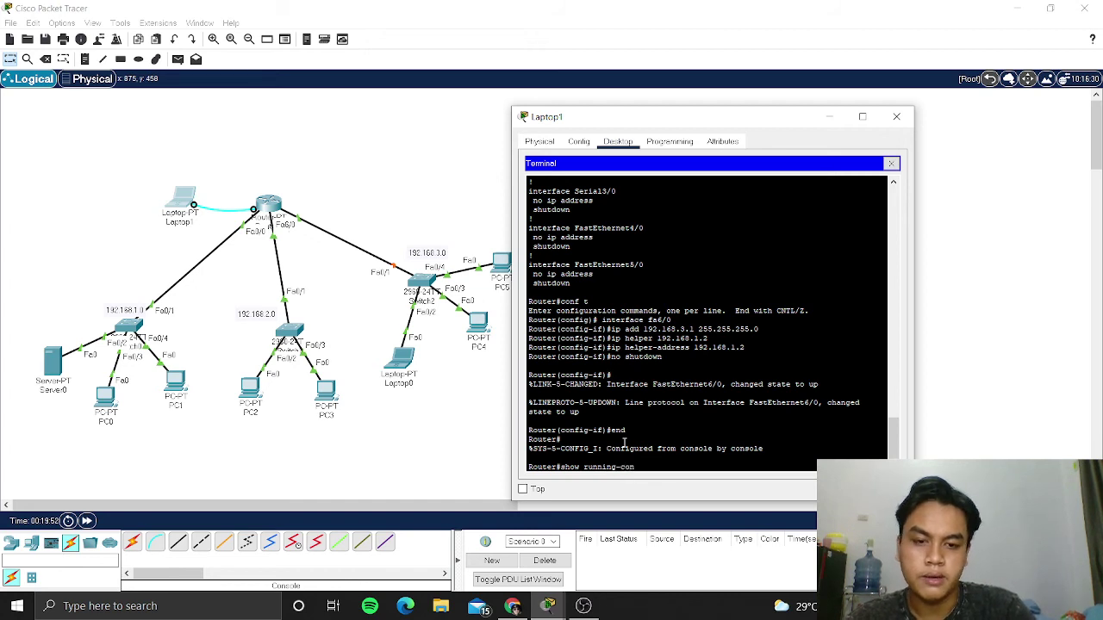
pyautogui.write('fig')
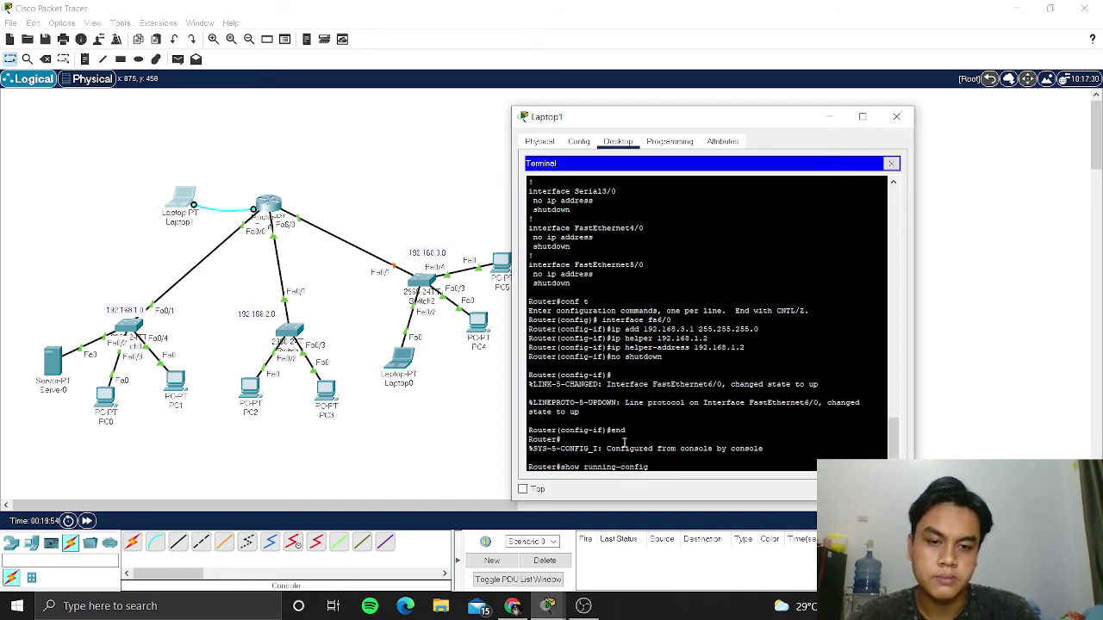
pyautogui.press('Return')
pyautogui.press('space')
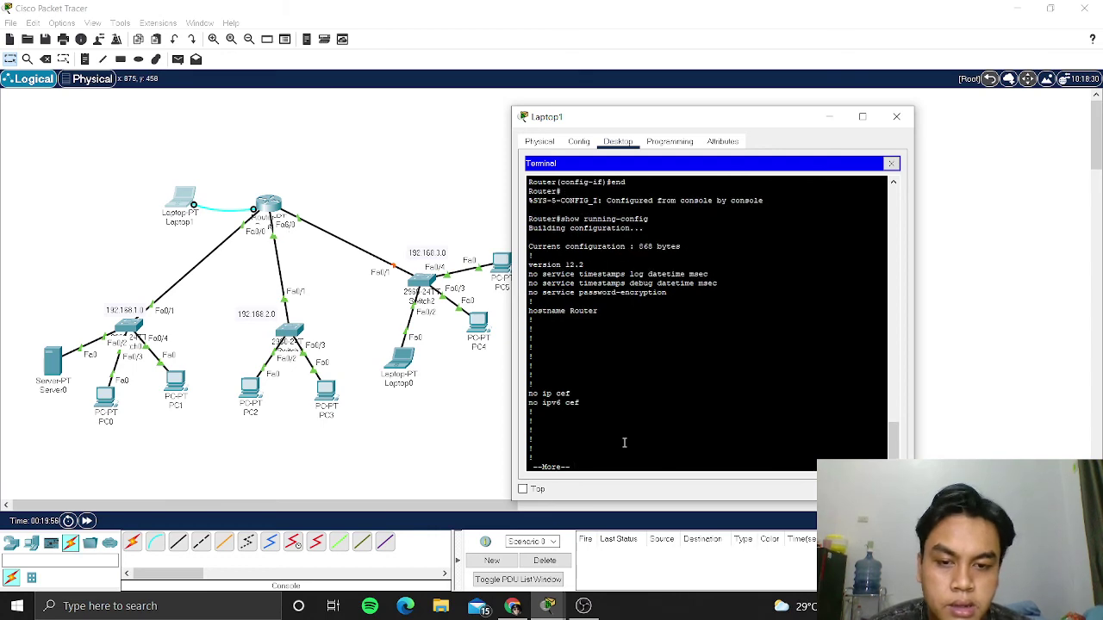
# Page through the running configuration to check the IP and helper addresses down to FastEthernet6/0, then quit the listing and close Laptop1.
pyautogui.press('Return')
pyautogui.press('Return')
pyautogui.press('Return')
pyautogui.press('Return')
pyautogui.press('Return')
pyautogui.press('Return')
pyautogui.press('Return')
pyautogui.press('Return')
pyautogui.press('Return')
pyautogui.press('Return')
pyautogui.press('Return')
pyautogui.press('Return')
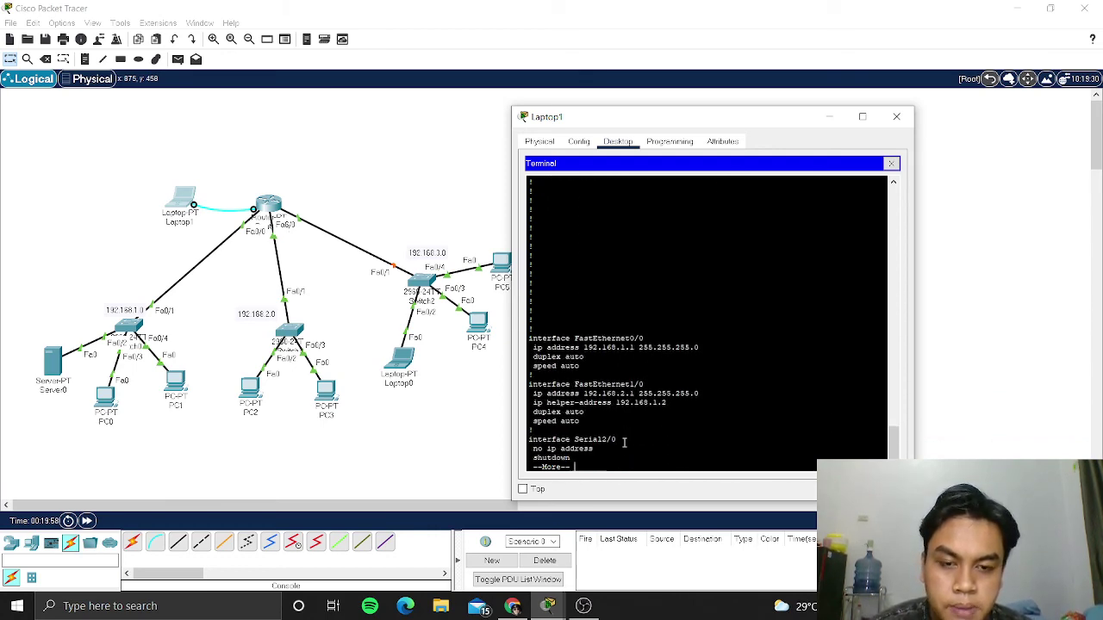
pyautogui.press('Return')
pyautogui.press('Return')
pyautogui.press('Return')
pyautogui.press('Return')
pyautogui.press('Return')
pyautogui.press('Return')
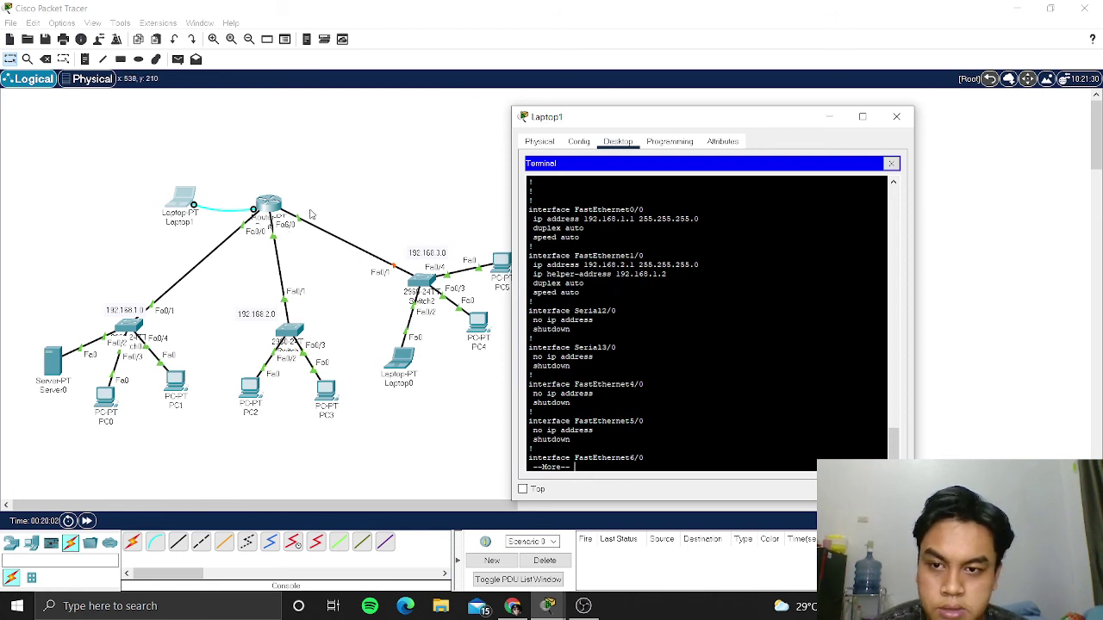
pyautogui.press('Return')
pyautogui.press('Return')
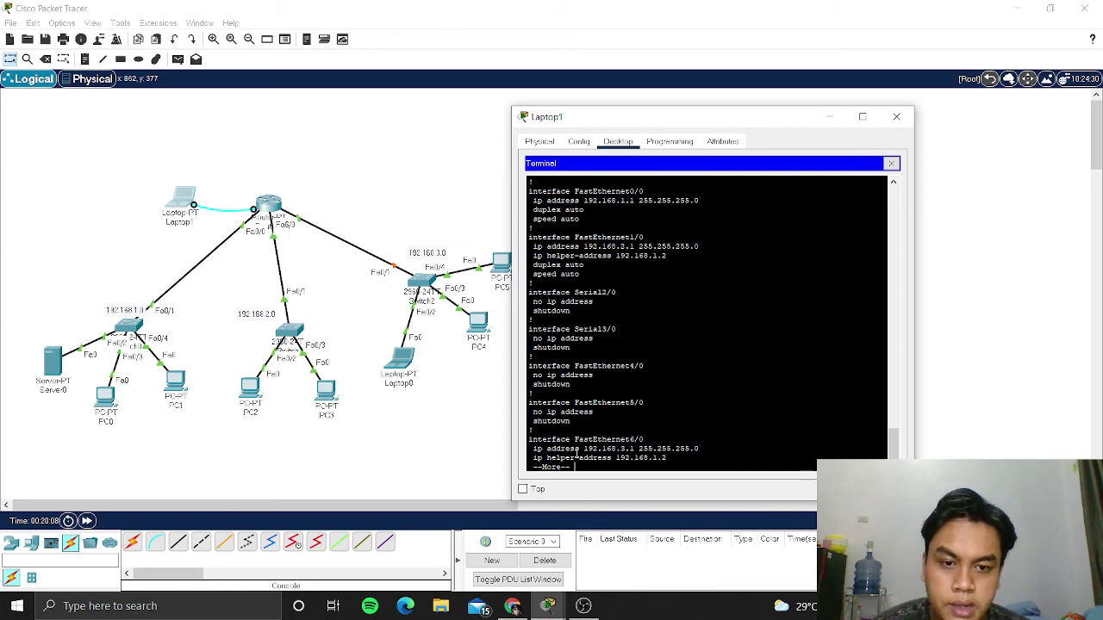
pyautogui.press('Return')
pyautogui.press('q')
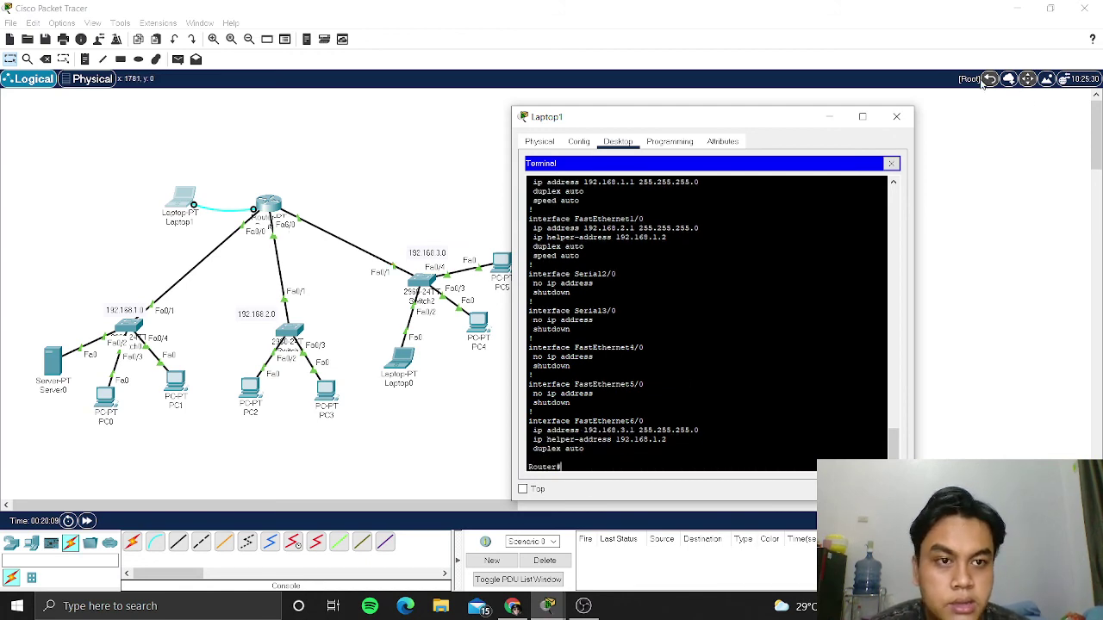
pyautogui.click(894, 119)
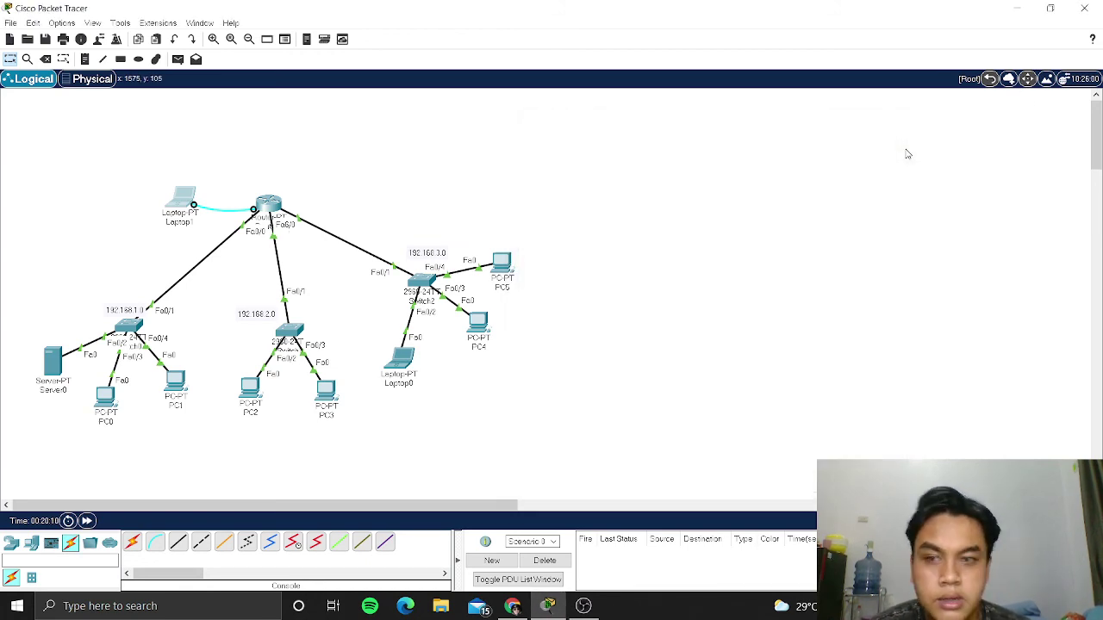
# In Server0's DHCP service, name a new pool serverPool2 and set its default gateway to 192.168.3.1.
pyautogui.click(57, 362)
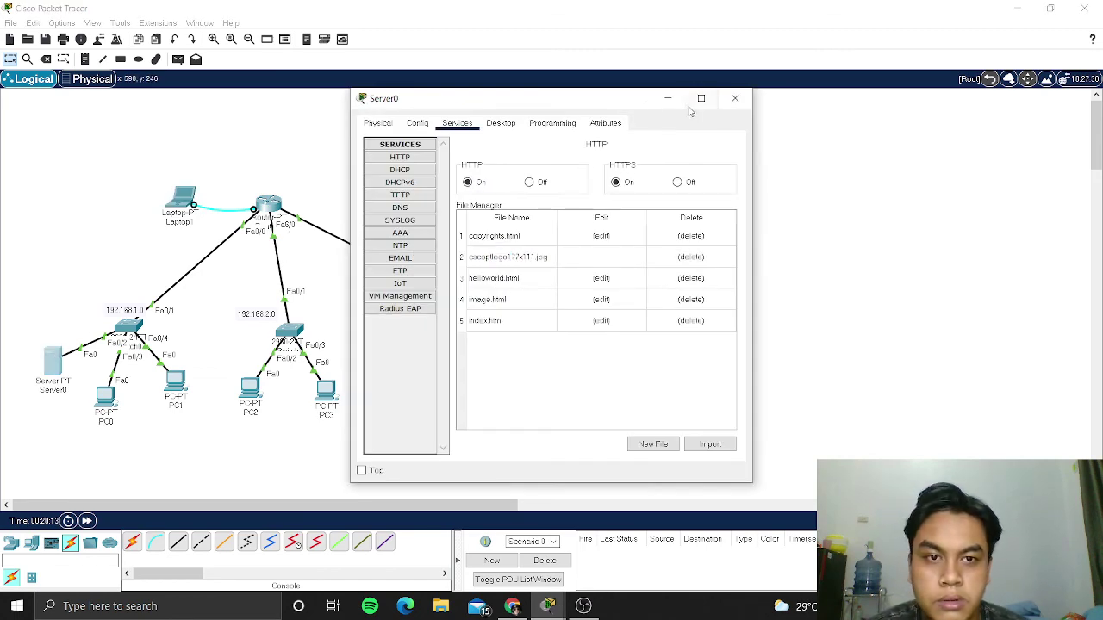
pyautogui.click(696, 104)
pyautogui.click(50, 90)
pyautogui.click(50, 78)
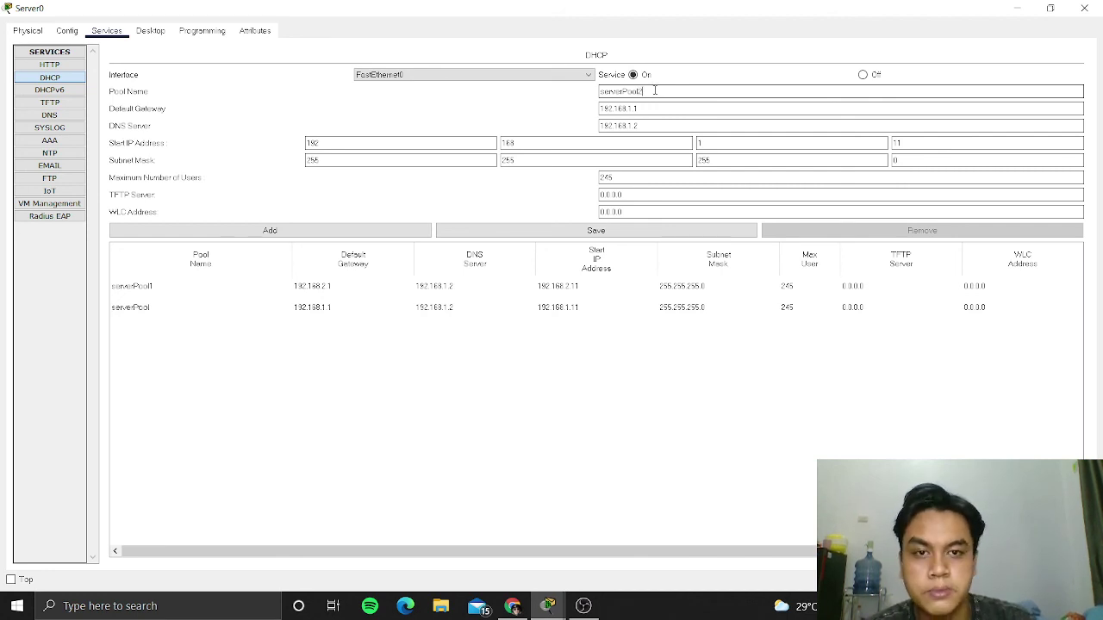
pyautogui.click(636, 108)
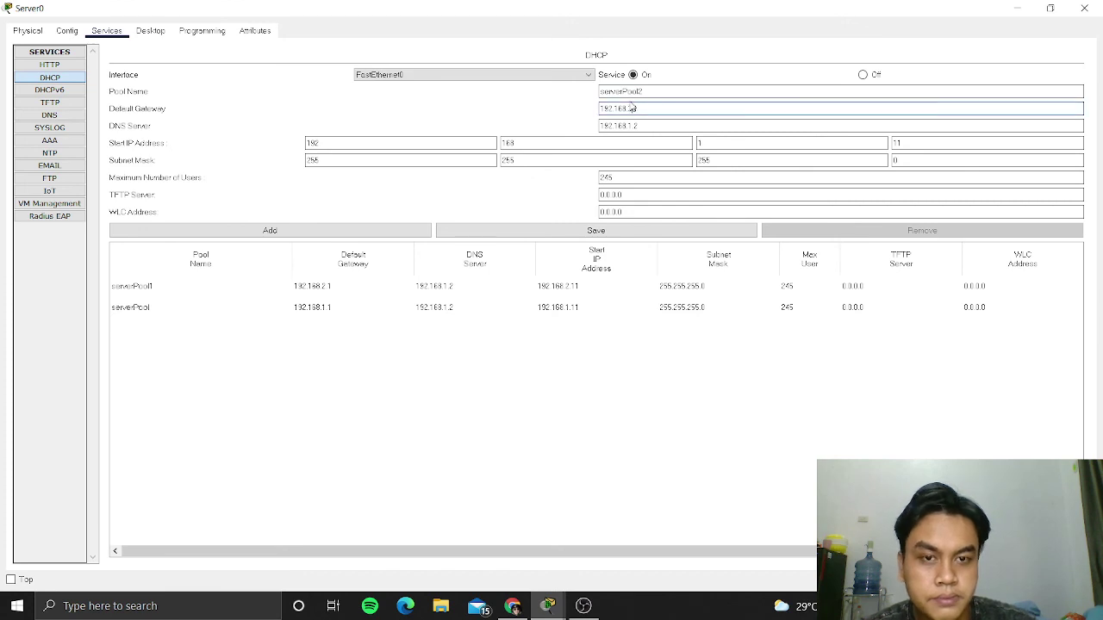
pyautogui.press('BackSpace')
pyautogui.write('3.1')
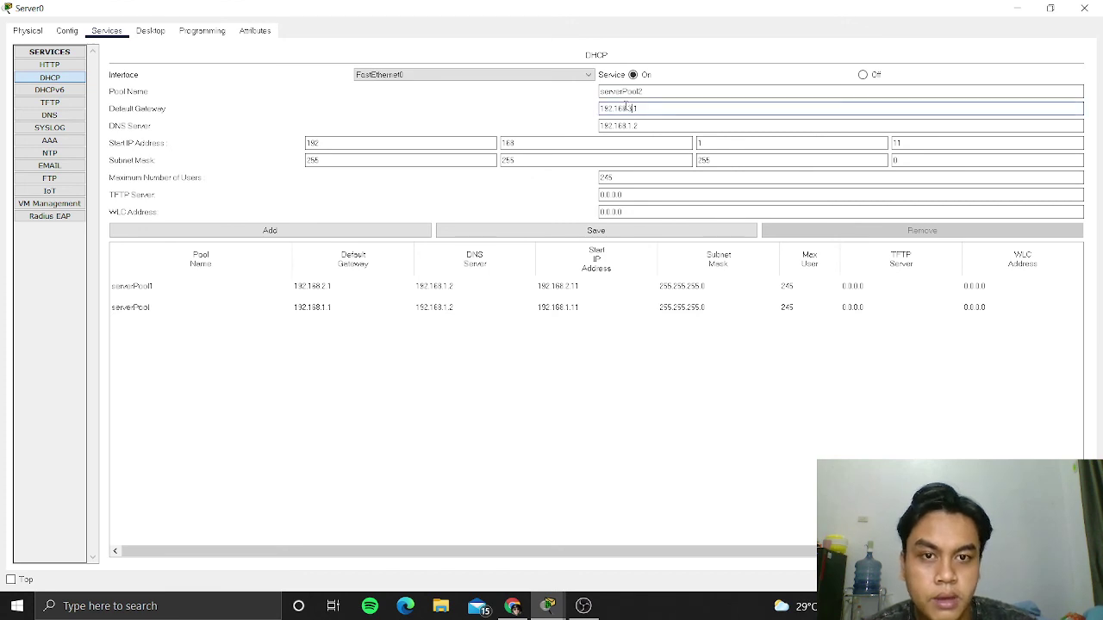
# Set the pool's start IP address to 192.168.3.11, add it to the DHCP pools, and close Server0.
pyautogui.click(713, 145)
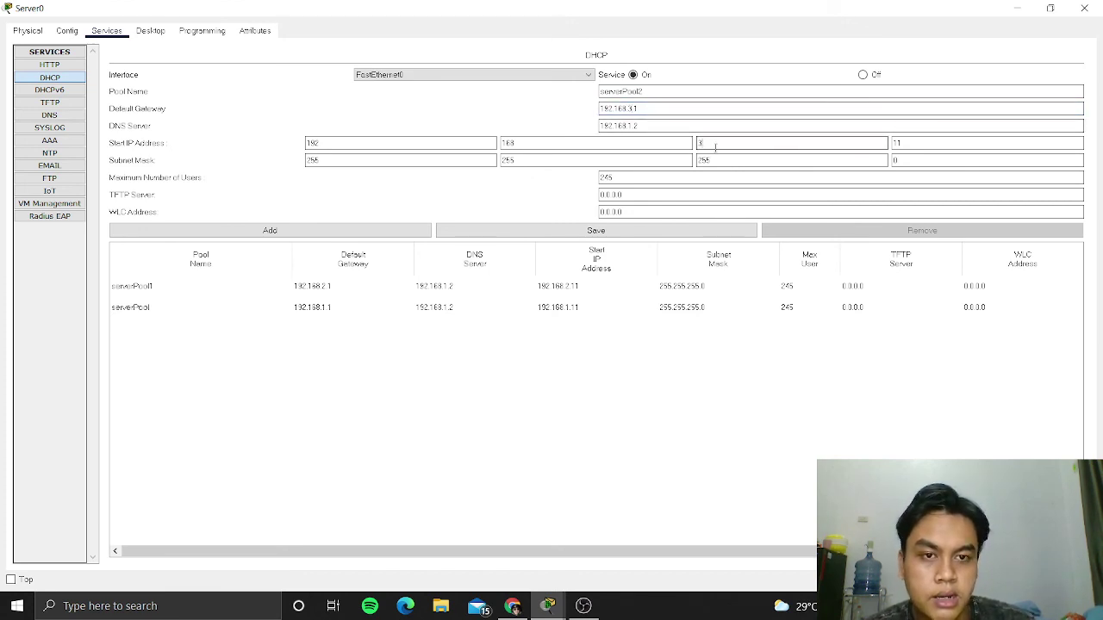
pyautogui.click(414, 233)
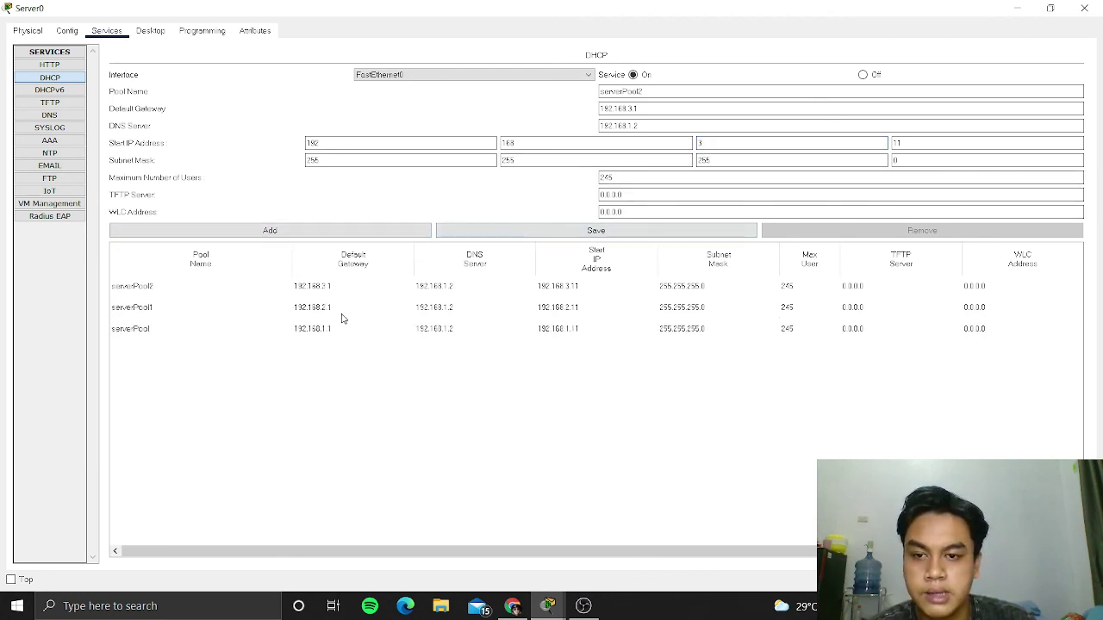
pyautogui.click(1050, 8)
pyautogui.click(735, 98)
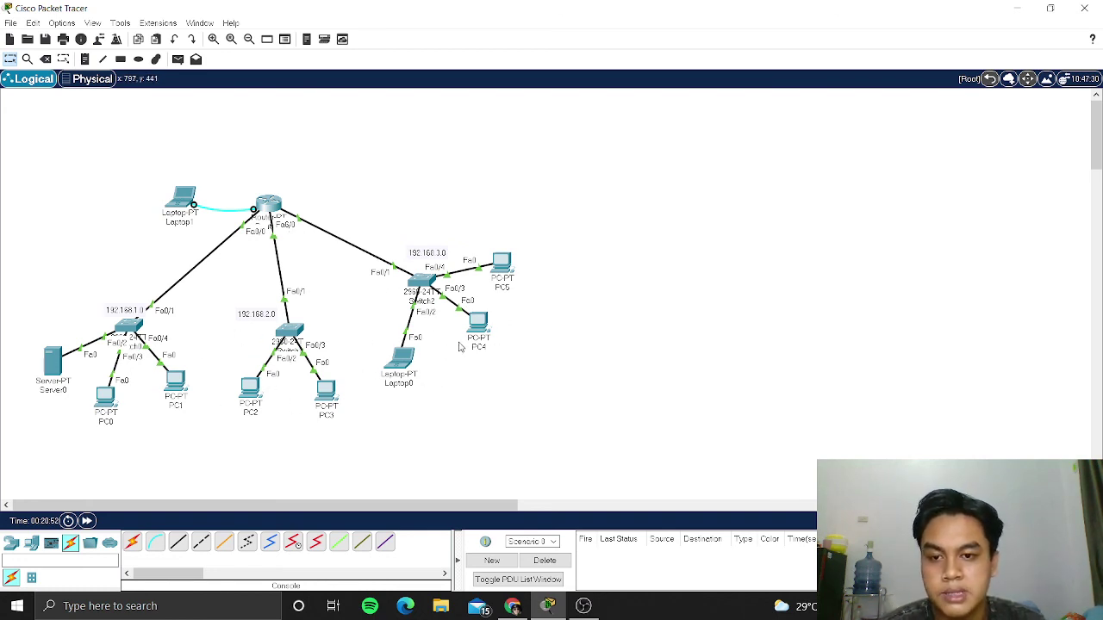
# Switch PC5's IP configuration to DHCP so it requests an address, and close the device window.
pyautogui.click(504, 259)
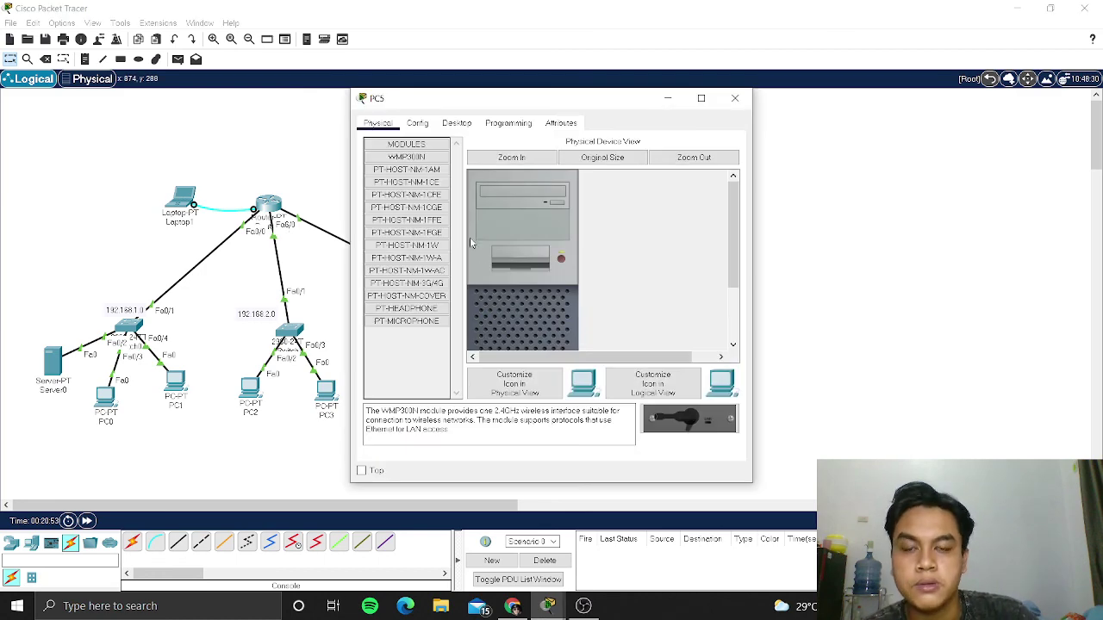
pyautogui.click(457, 123)
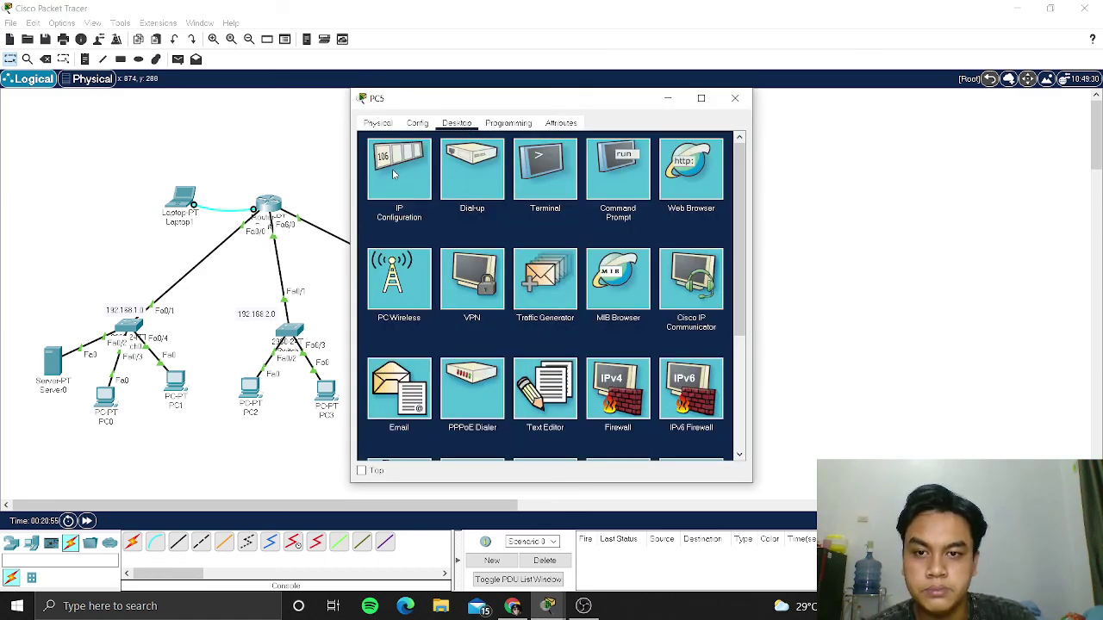
pyautogui.click(414, 170)
pyautogui.click(374, 191)
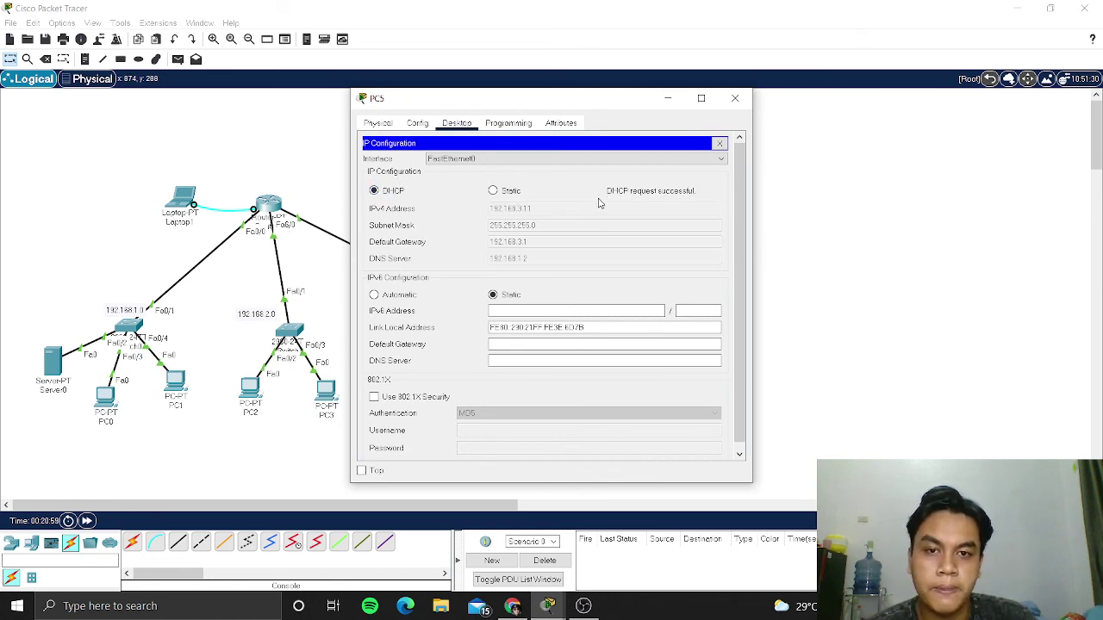
pyautogui.click(735, 101)
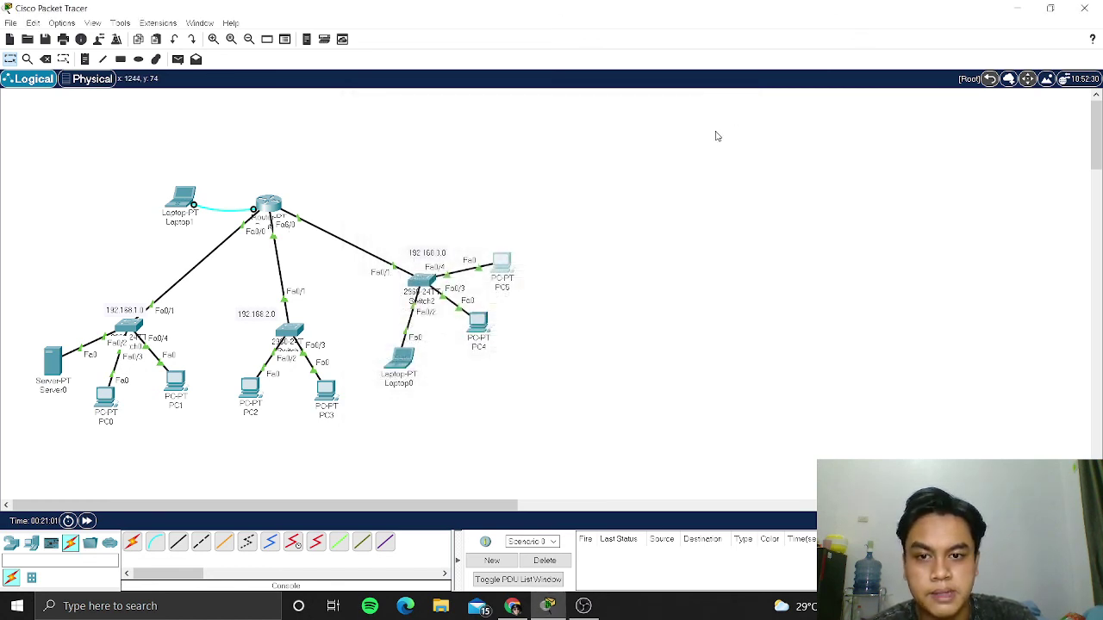
# Switch Laptop0's IP configuration from static to DHCP and close the device window.
pyautogui.click(403, 362)
pyautogui.click(456, 123)
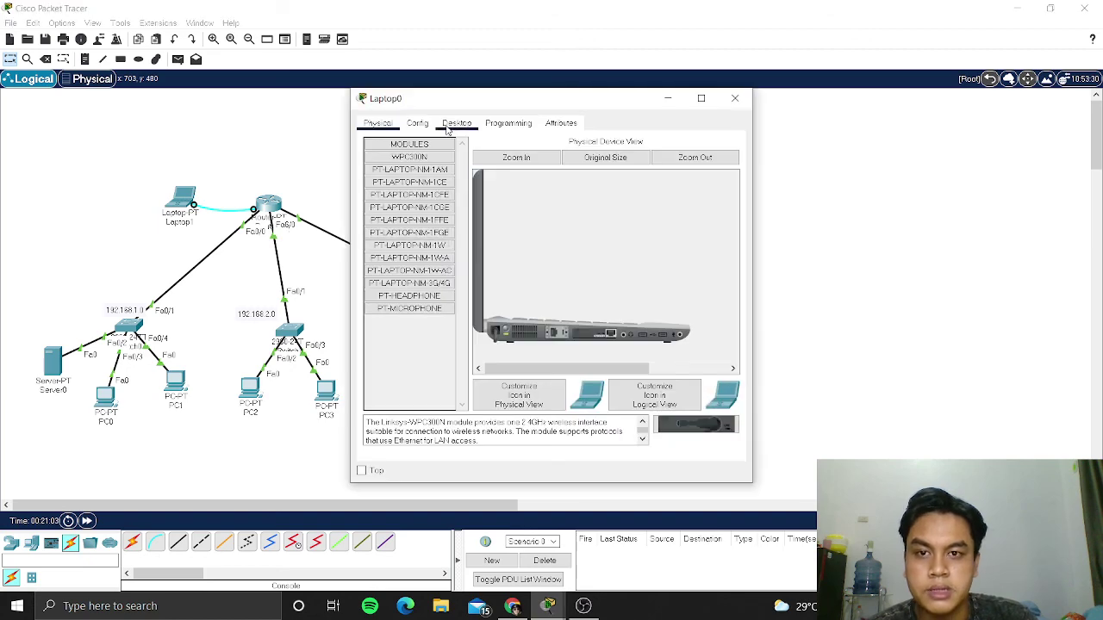
pyautogui.click(383, 167)
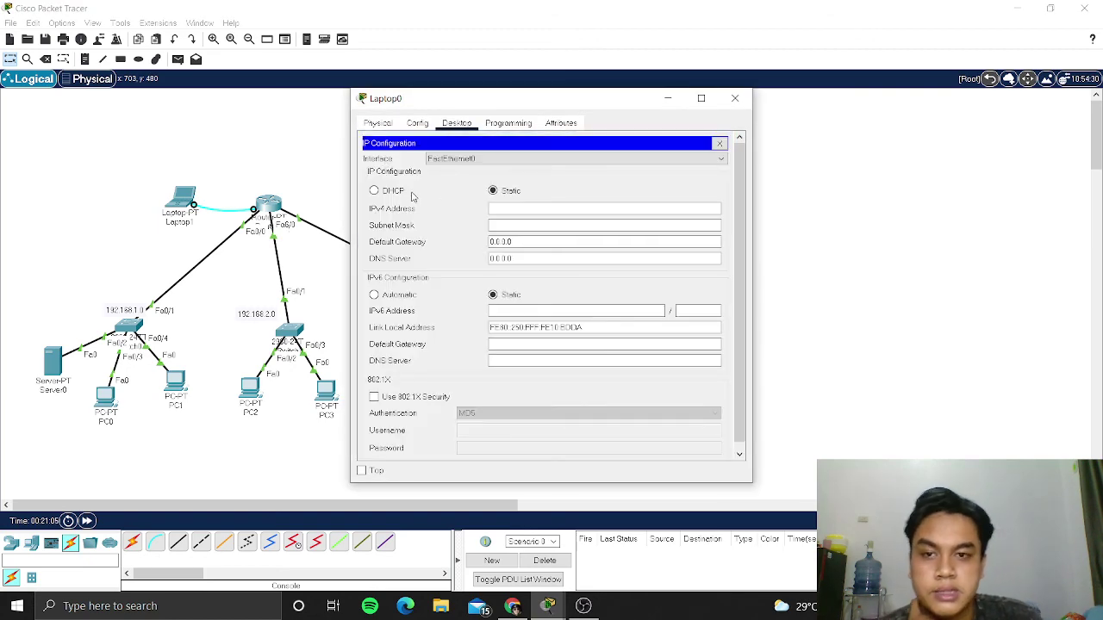
pyautogui.click(387, 191)
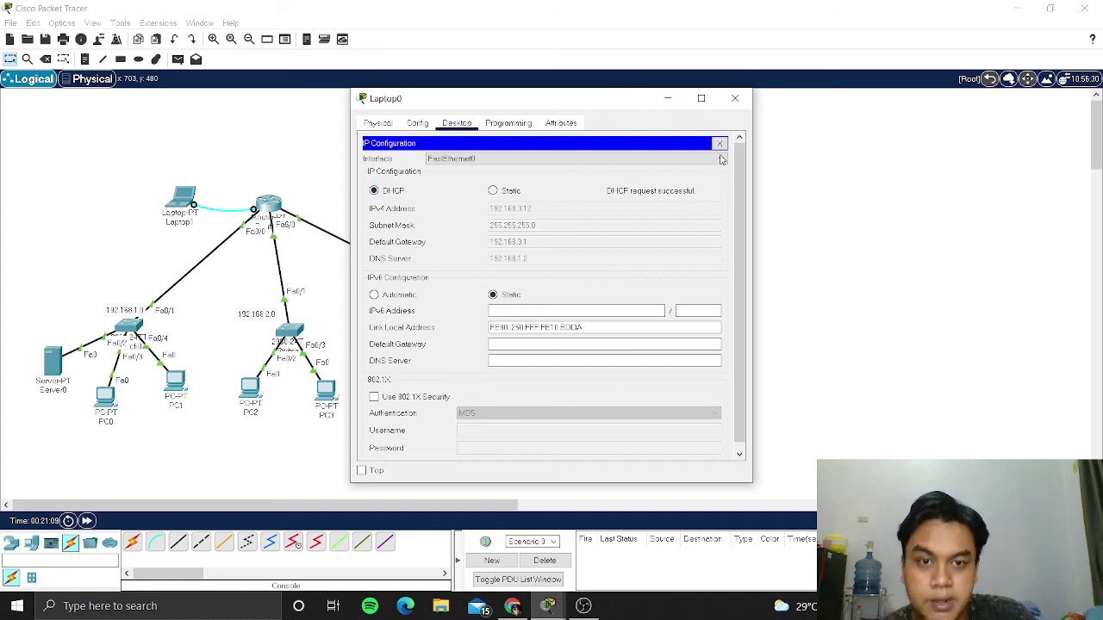
pyautogui.click(734, 98)
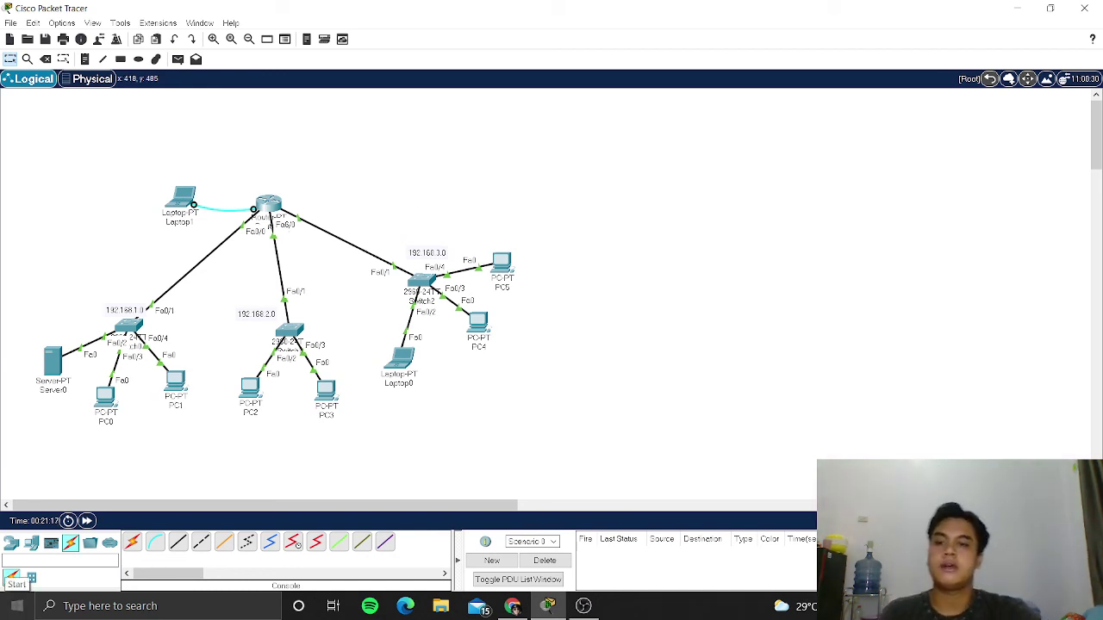
pyautogui.moveTo(97, 399)
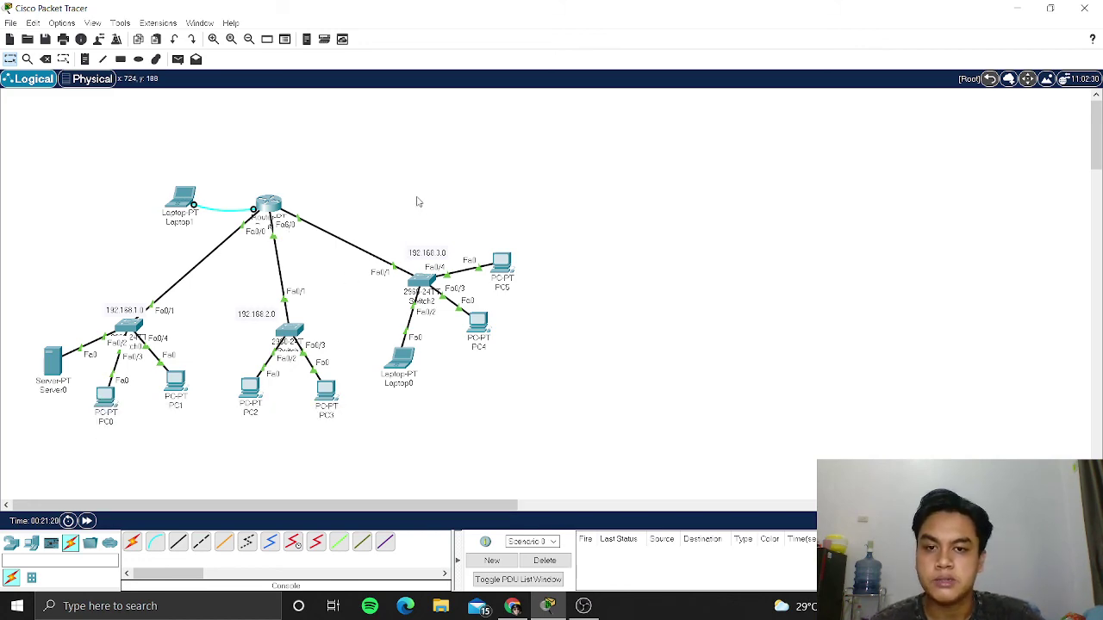
pyautogui.click(593, 595)
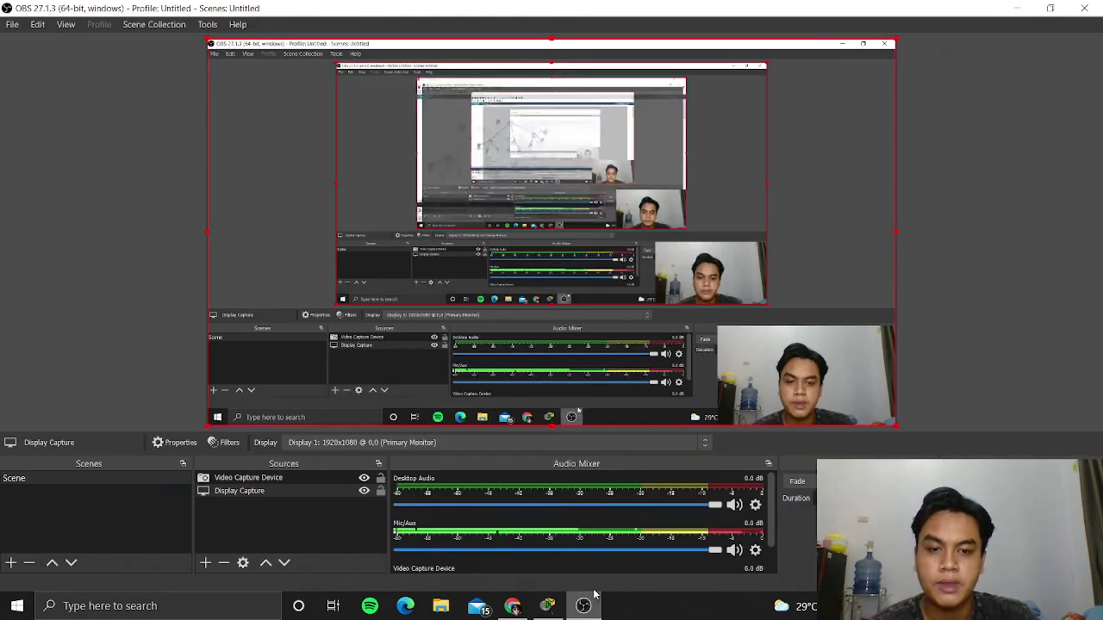